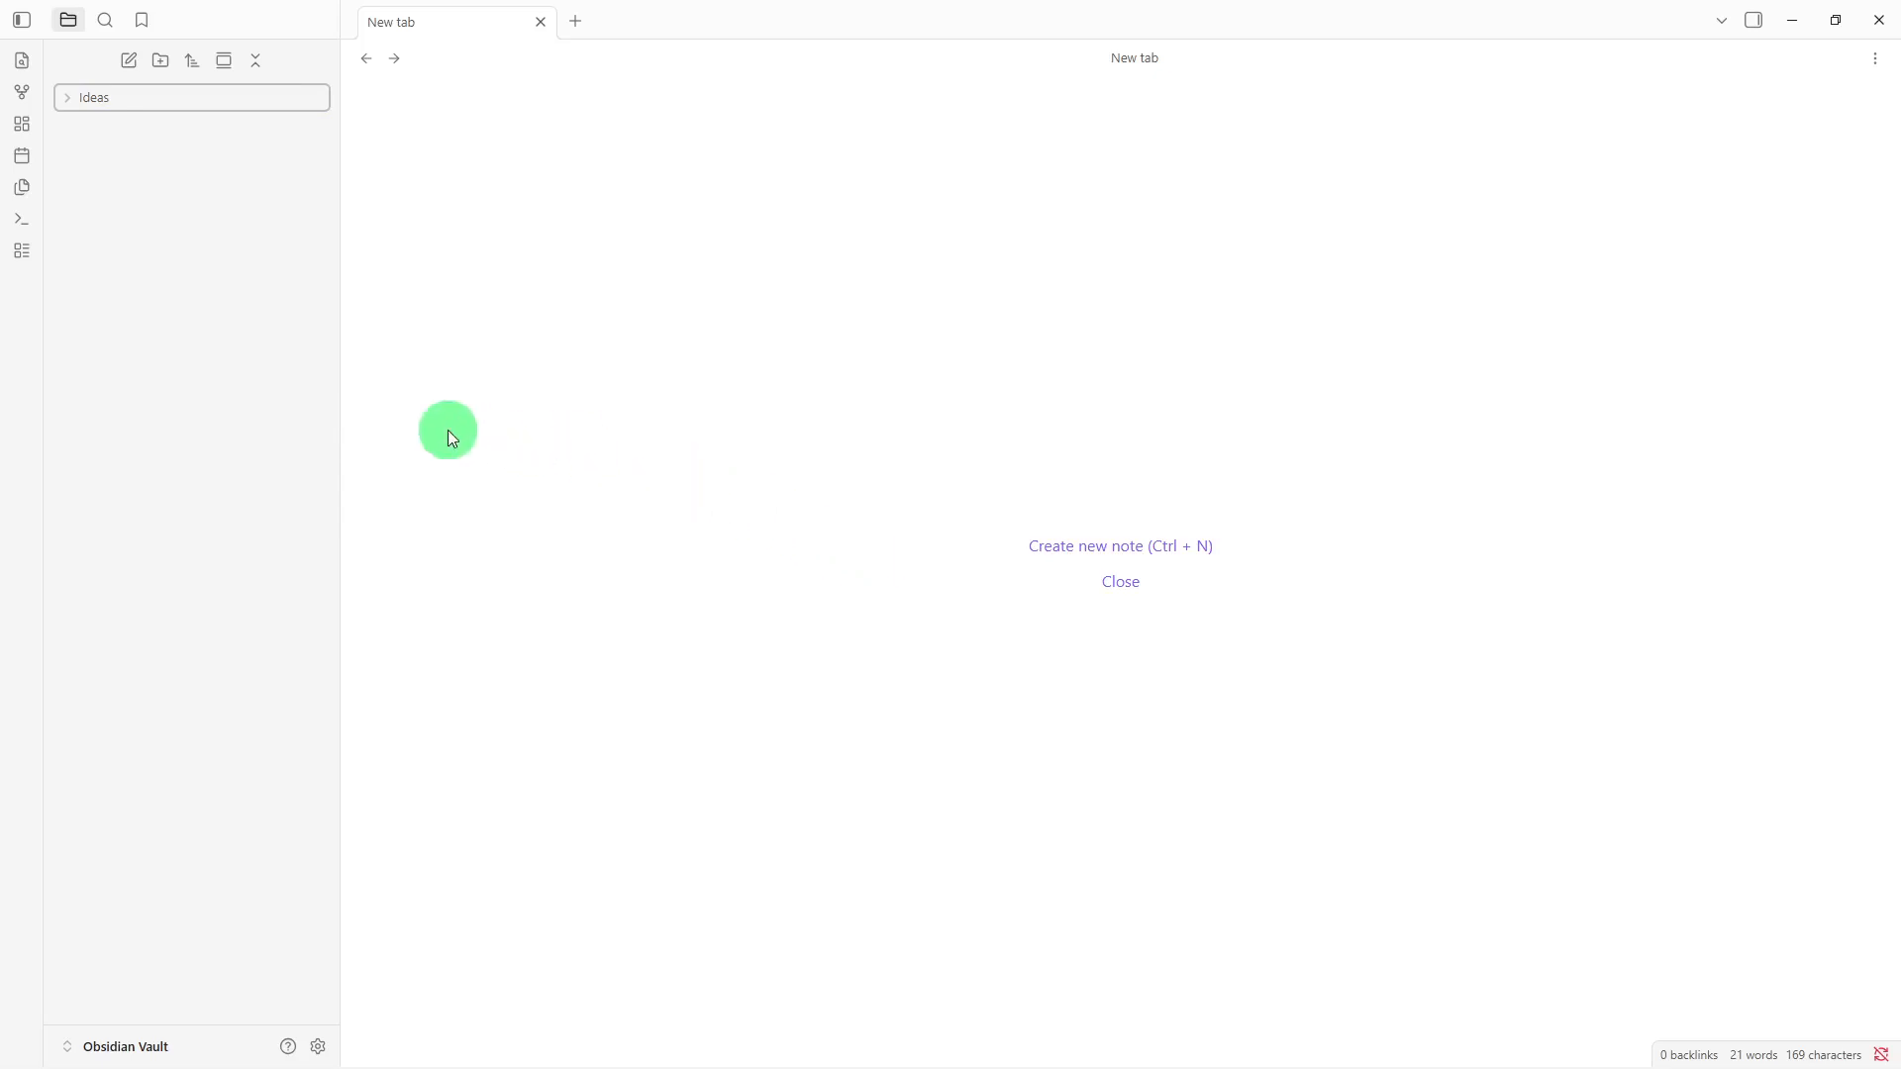
Step: Create a new folder named Content at the top level of the vault
right_click(329, 392)
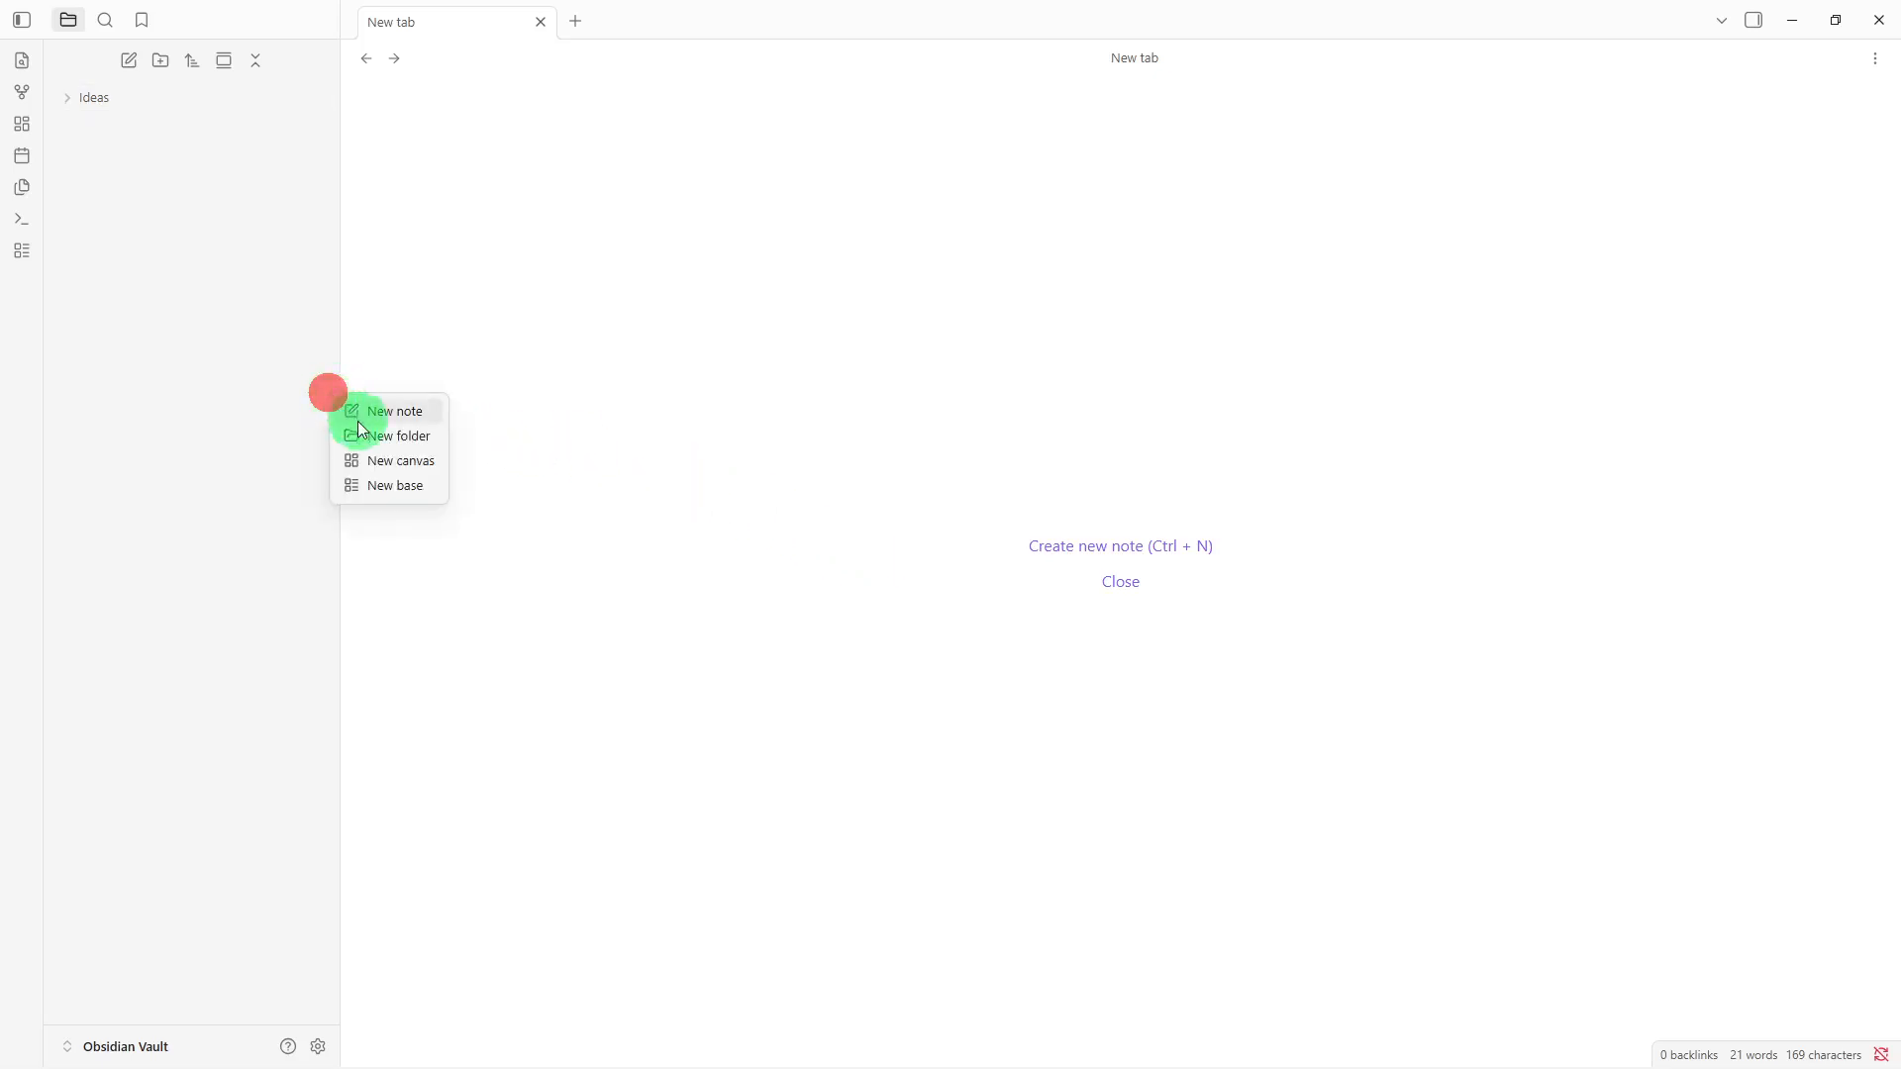
left_click(366, 435)
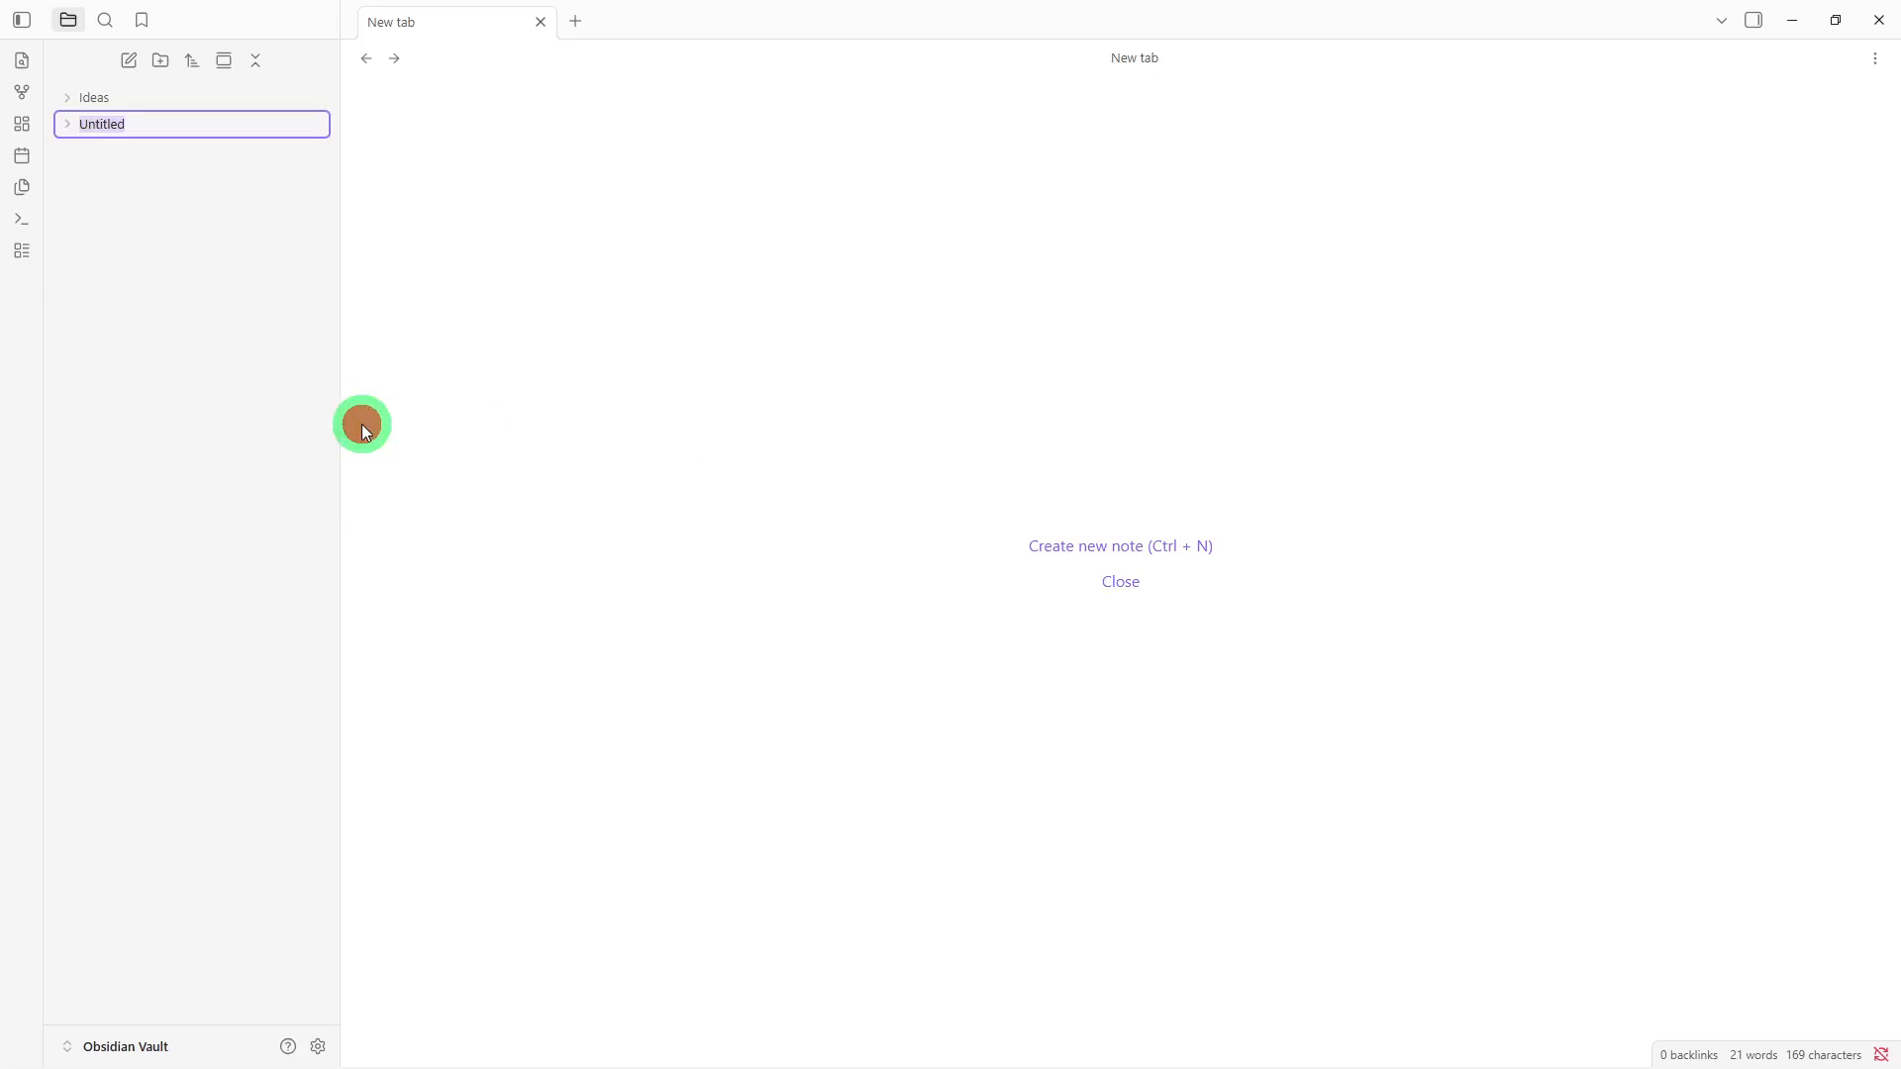
key("BackSpace")
type("Content")
key("Return")
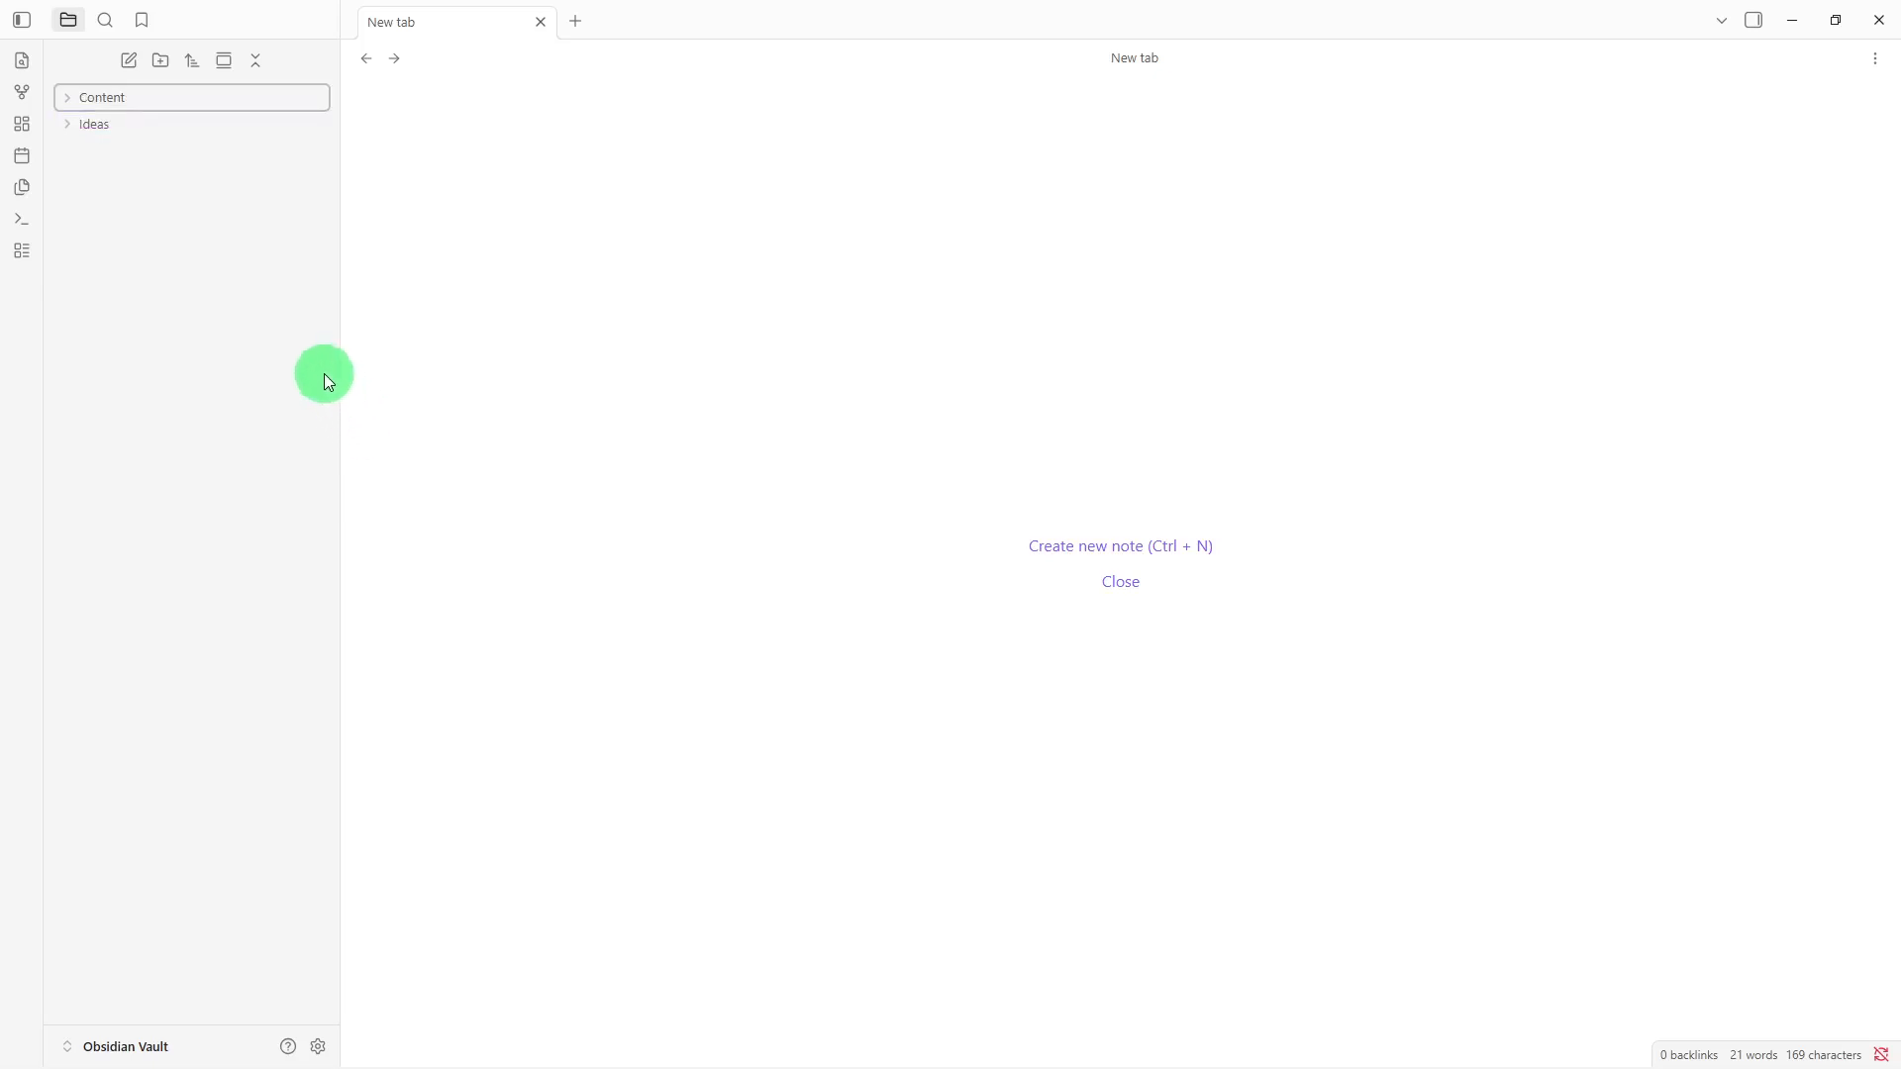
Step: Create another top-level folder in the vault named Resources
right_click(317, 356)
left_click(353, 401)
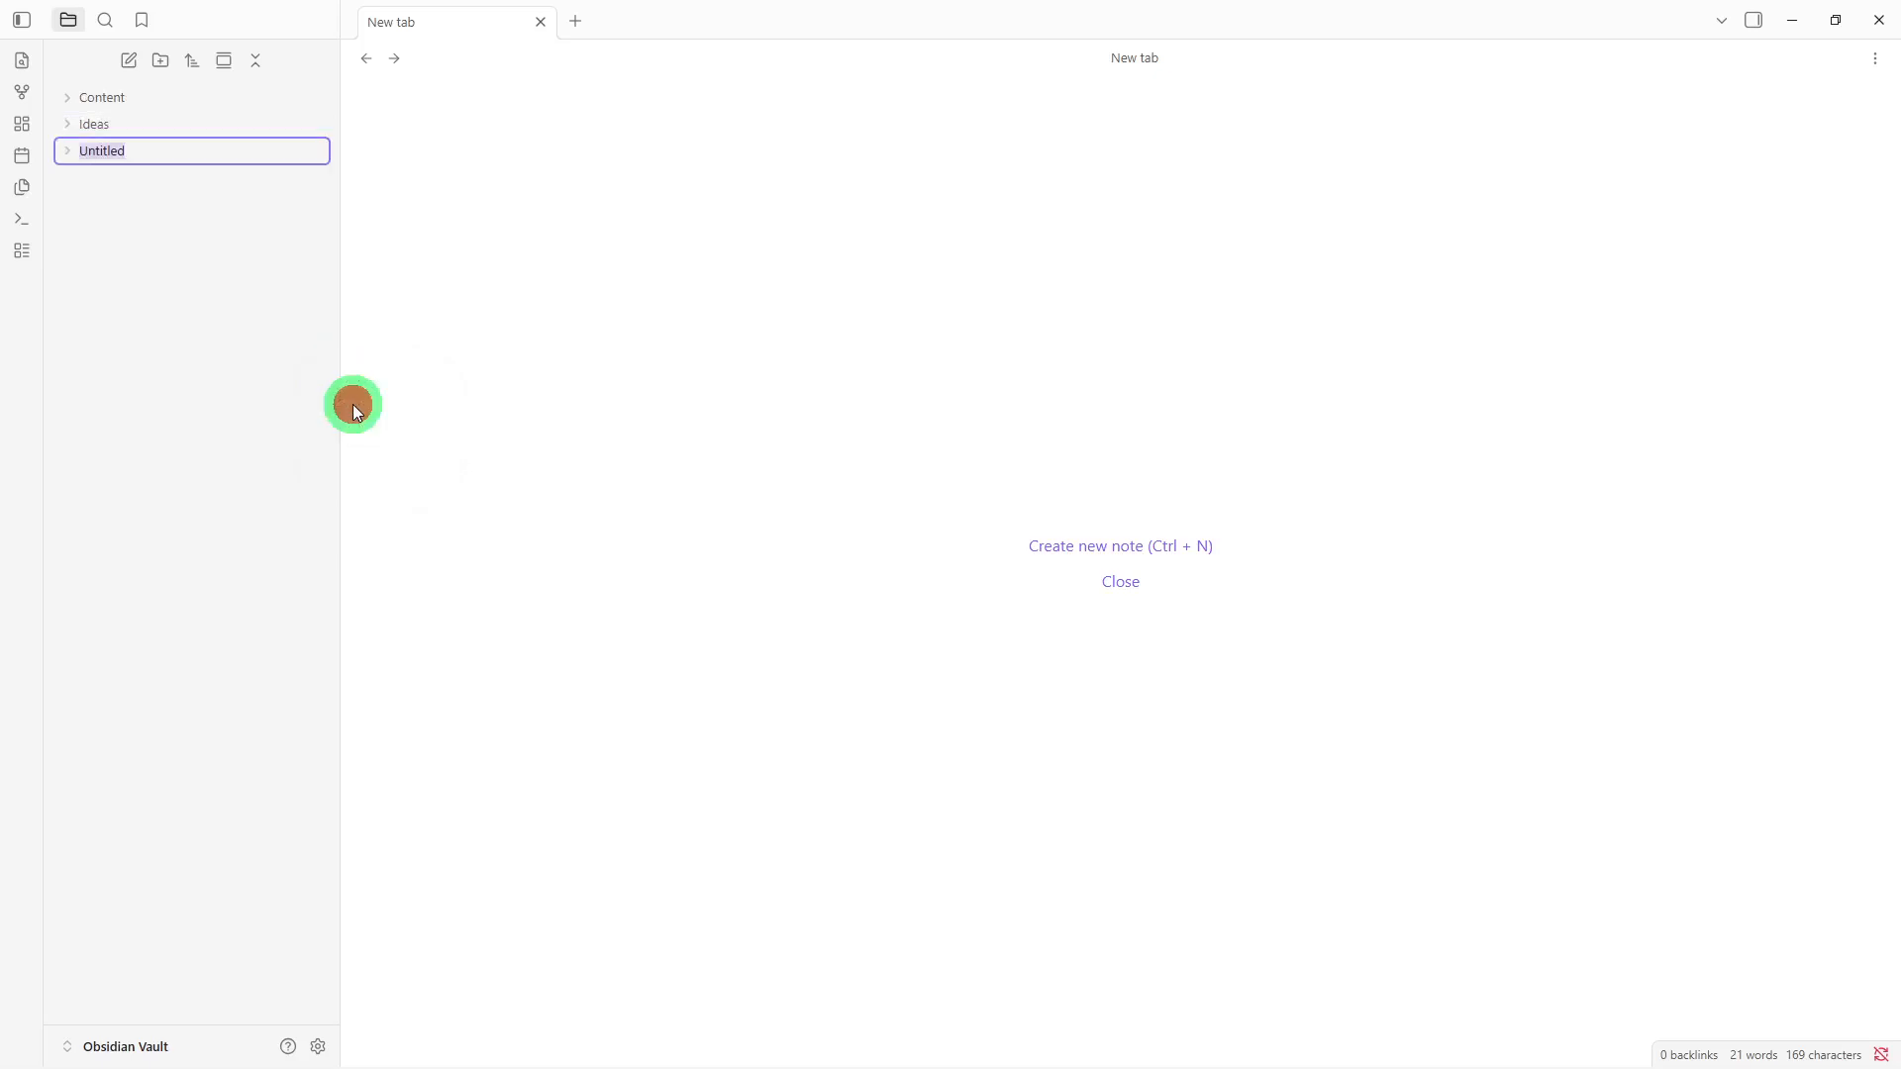
key("BackSpace")
type("reso")
type("Re")
type("sou")
type("rces")
key("Return")
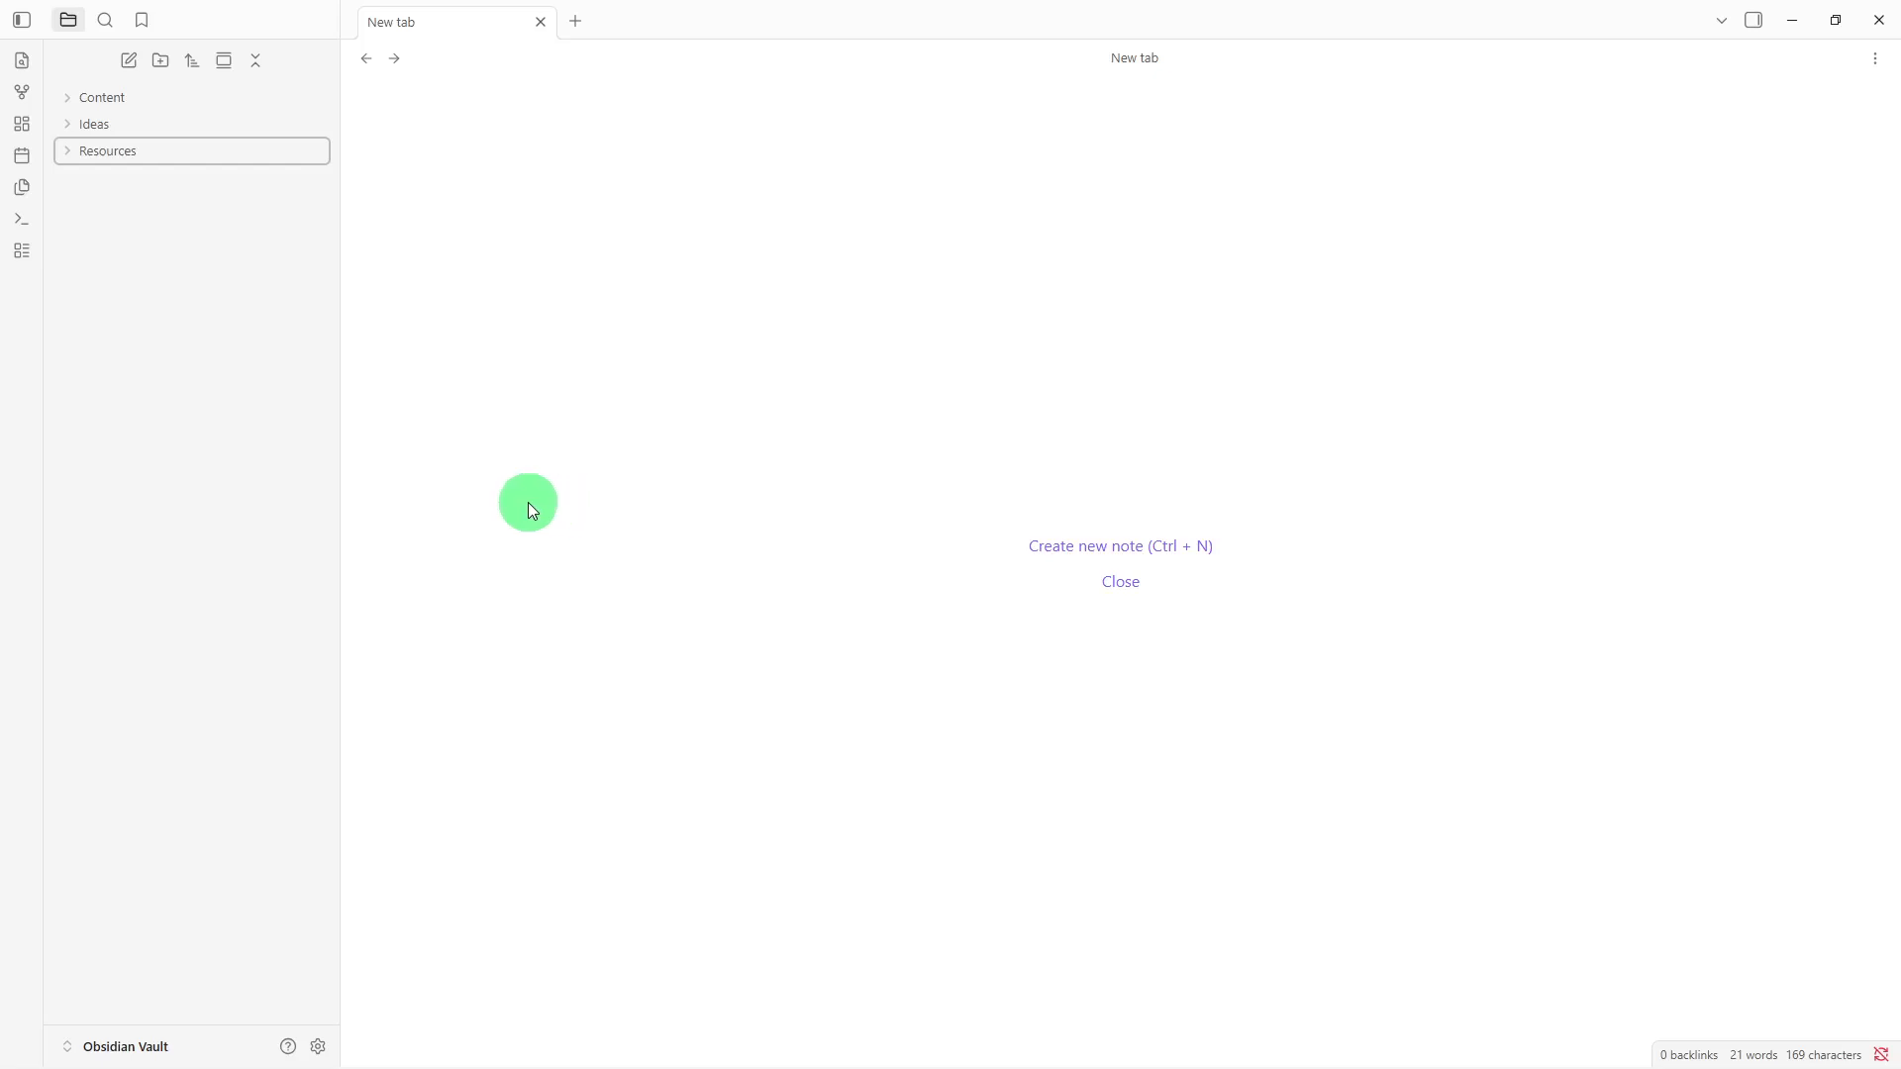
Step: Create a note titled Content Calendar with dash-bulleted level-two sections Ideas, In Progress, Ready For Review, Scheduled and Published
right_click(193, 409)
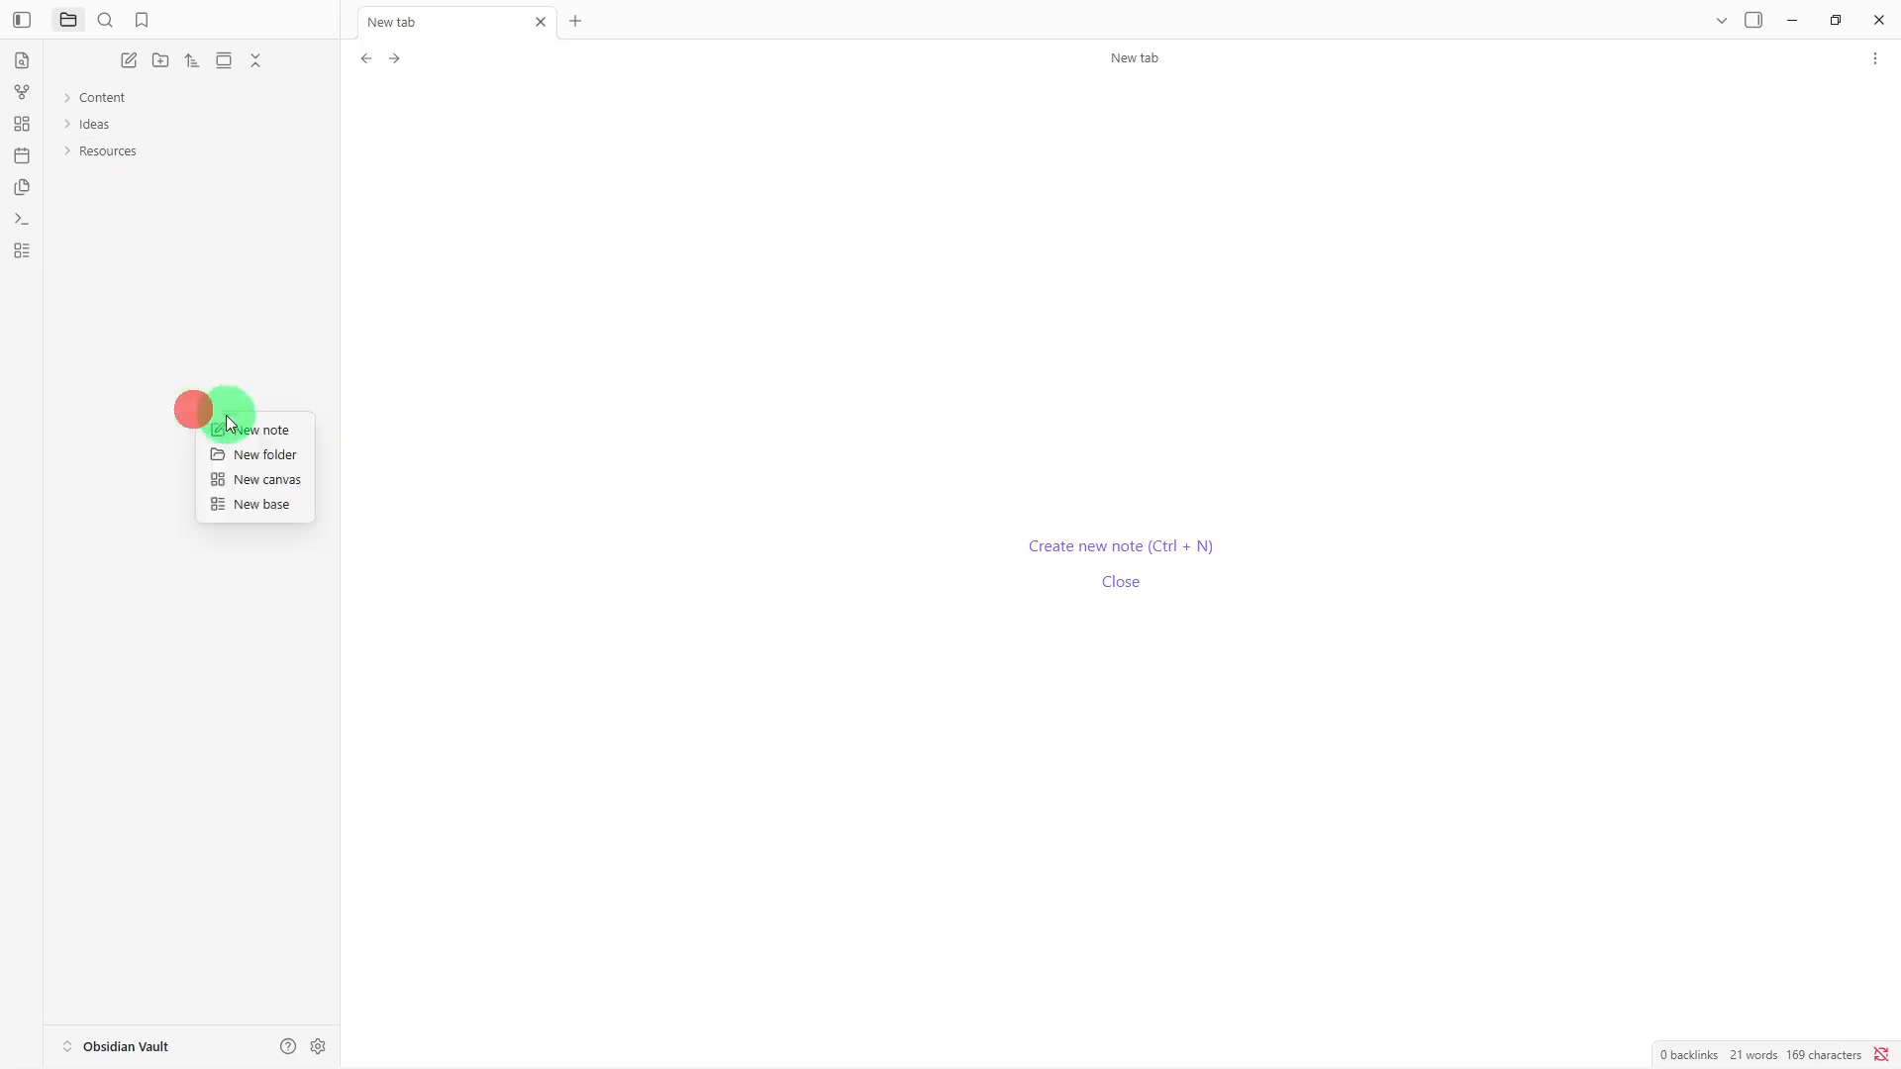
left_click(226, 431)
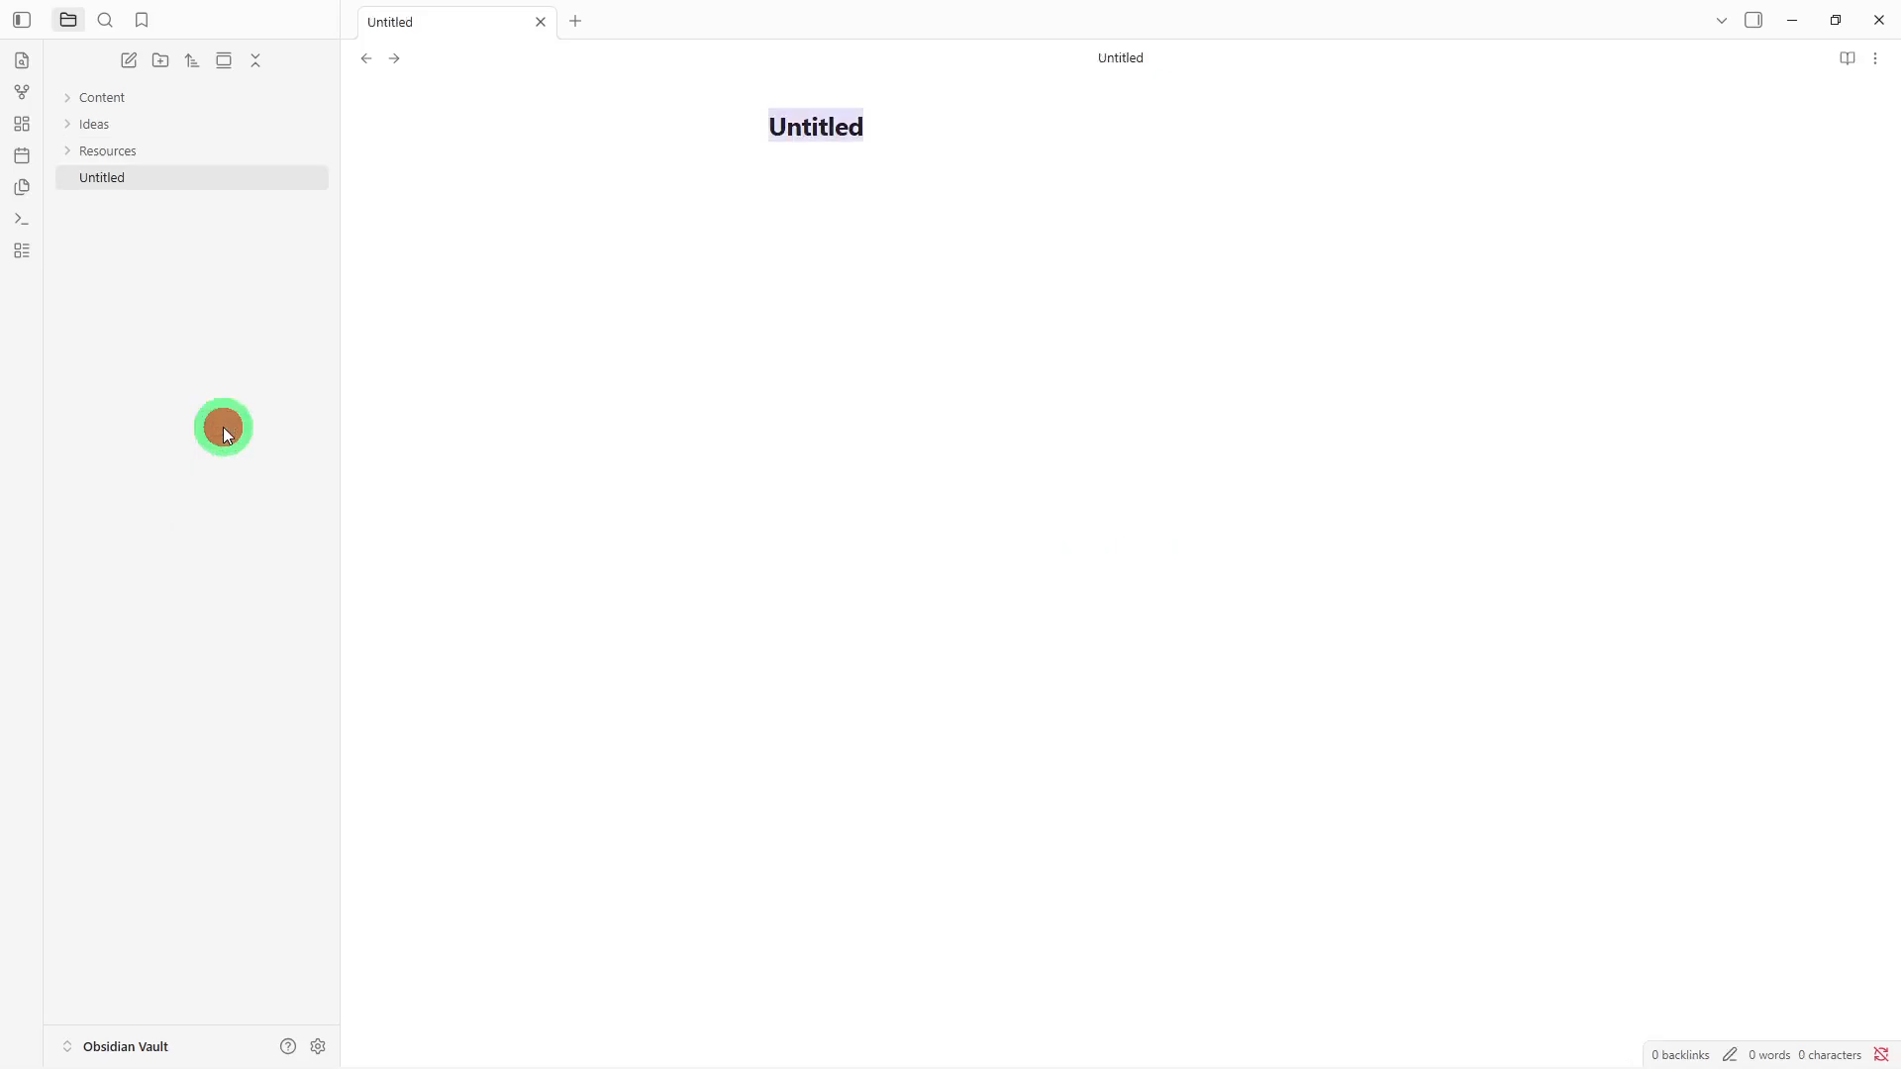
key("BackSpace")
type("Cont")
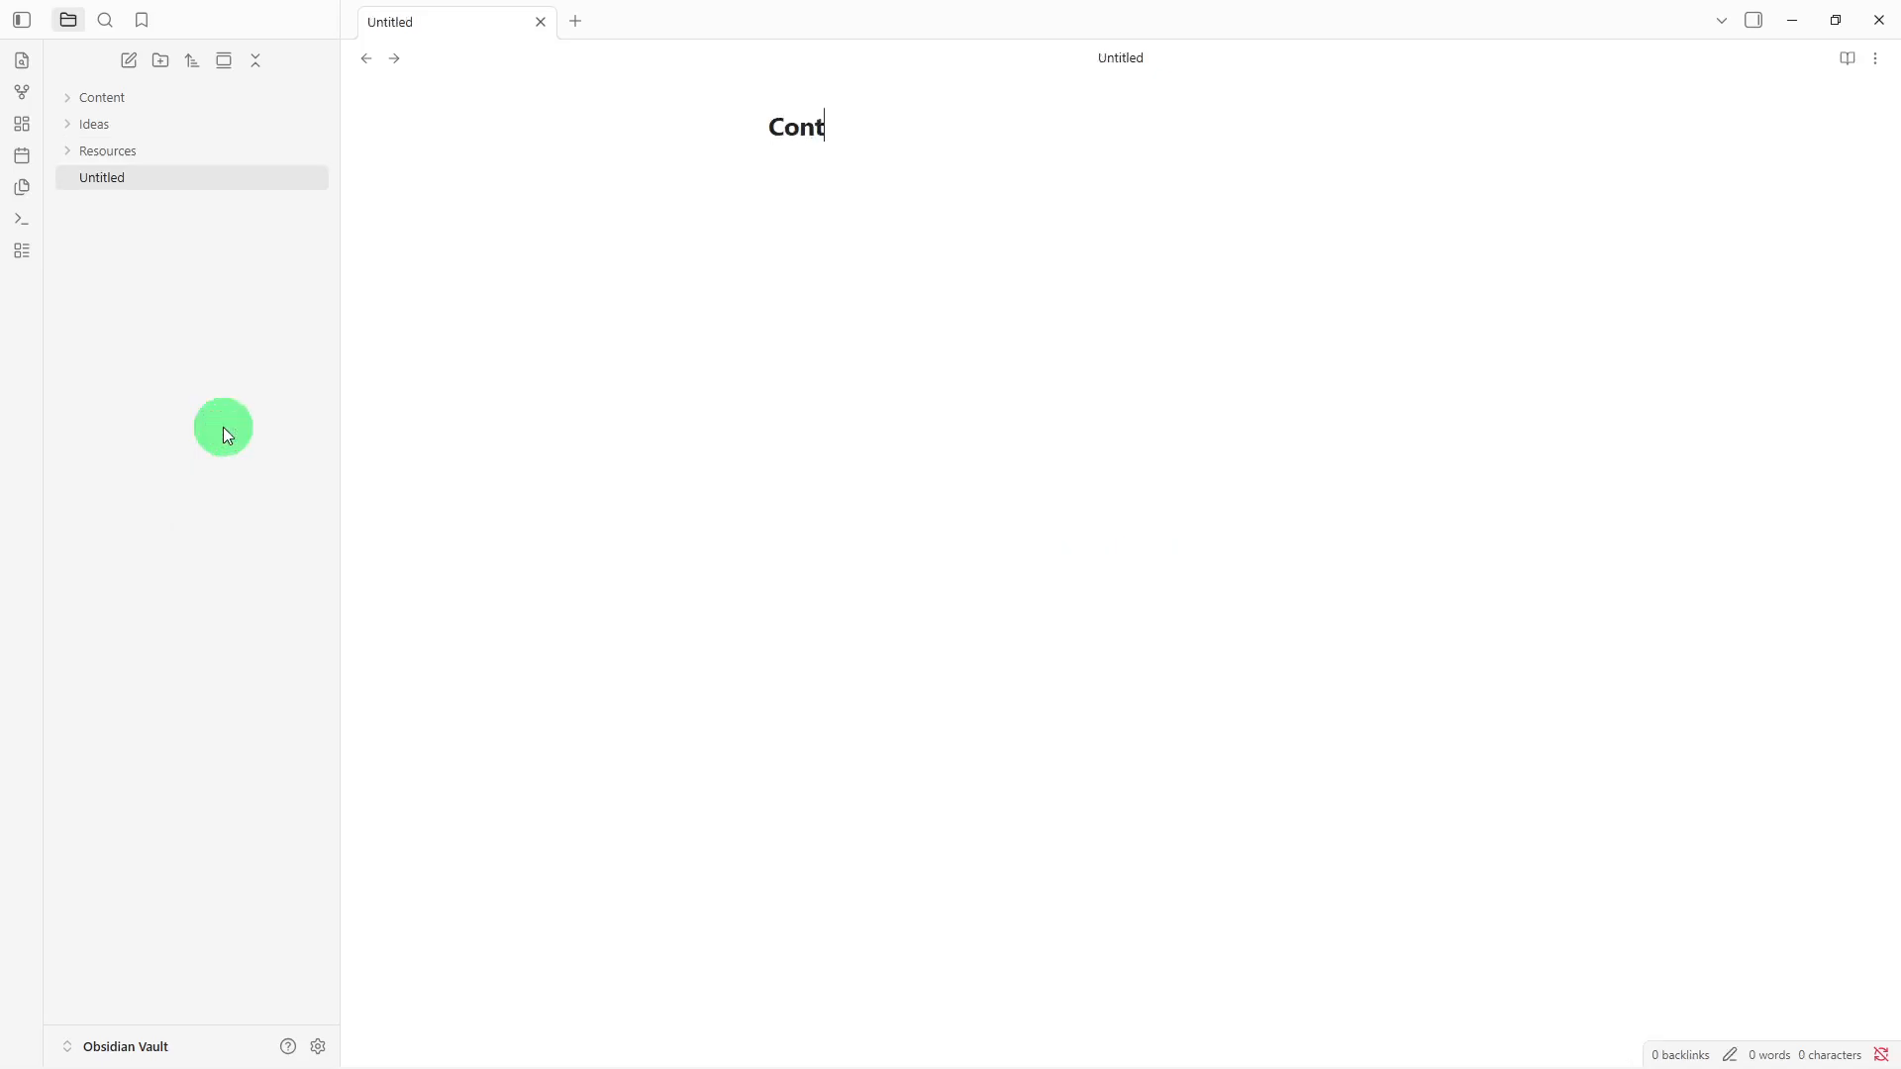
type("ent Calendar")
key("Return")
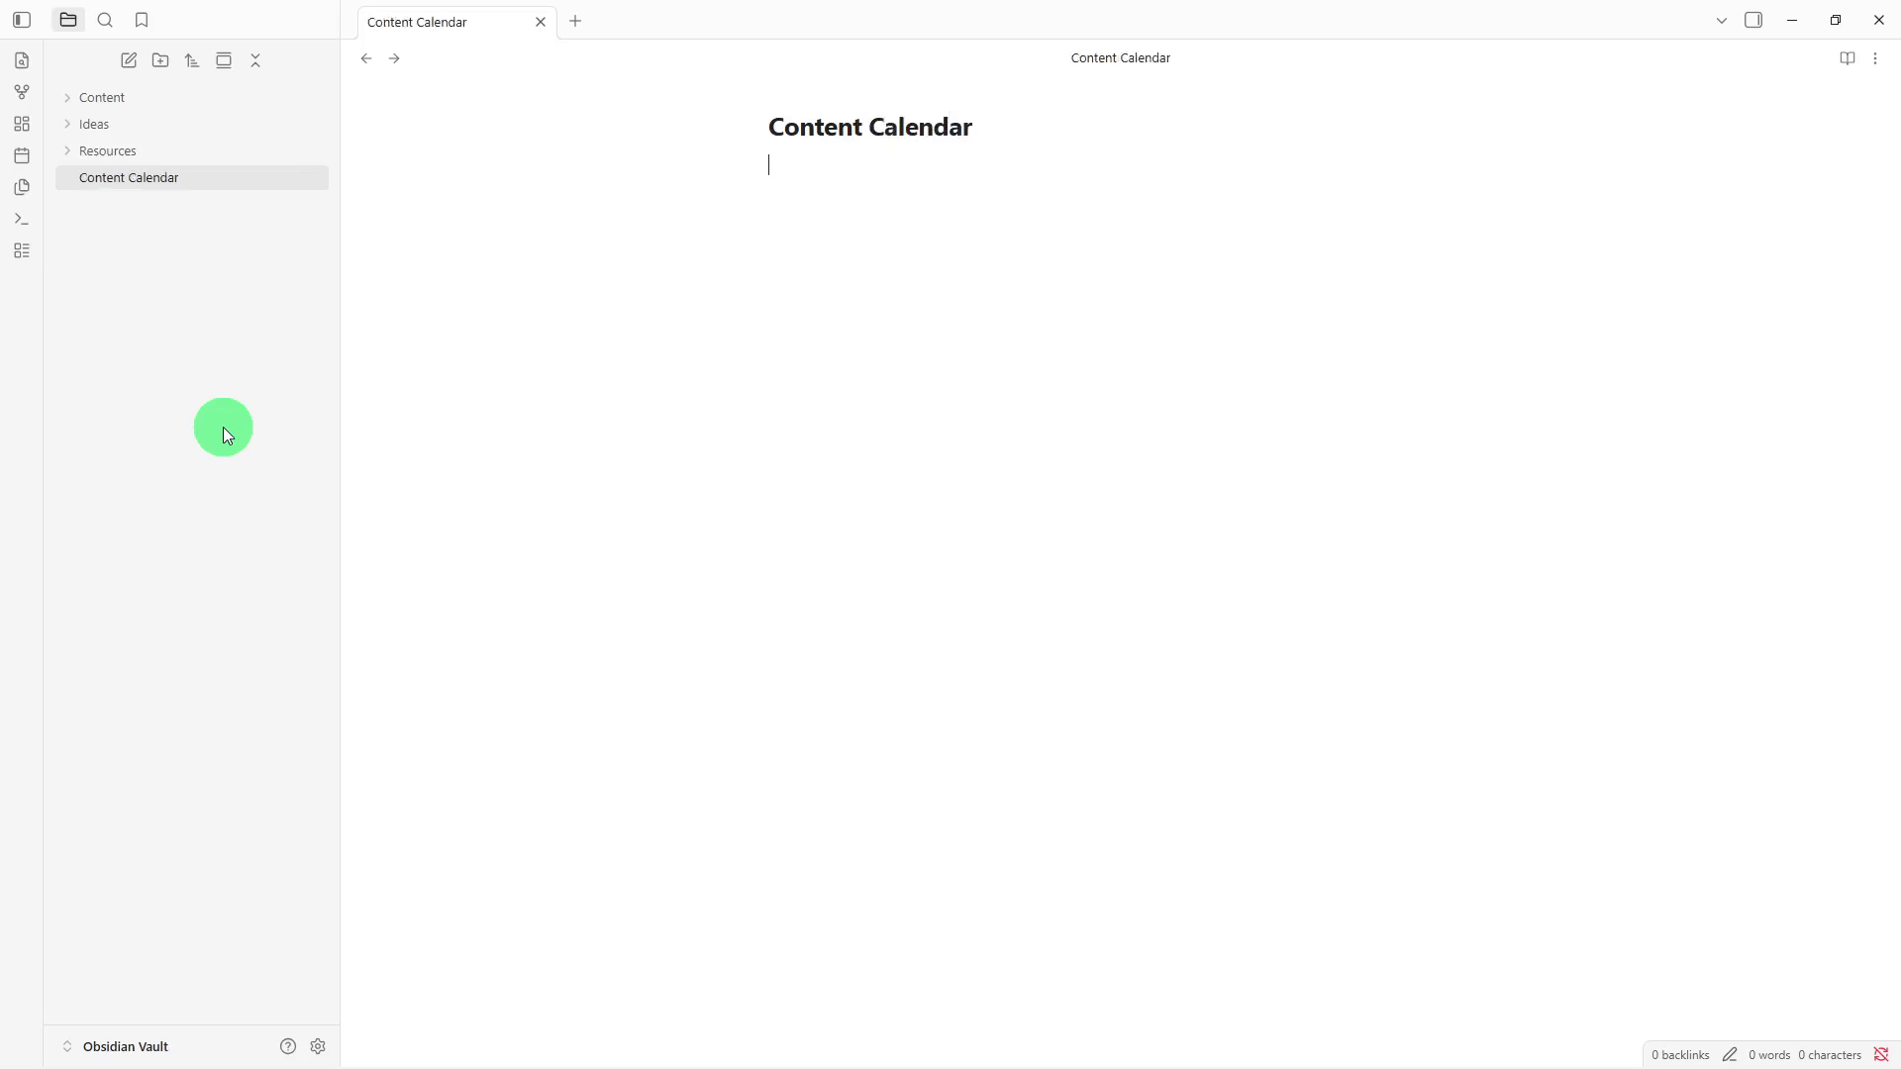
type("Ideas - In Progress - Ready For Review - Scheduled - Published -")
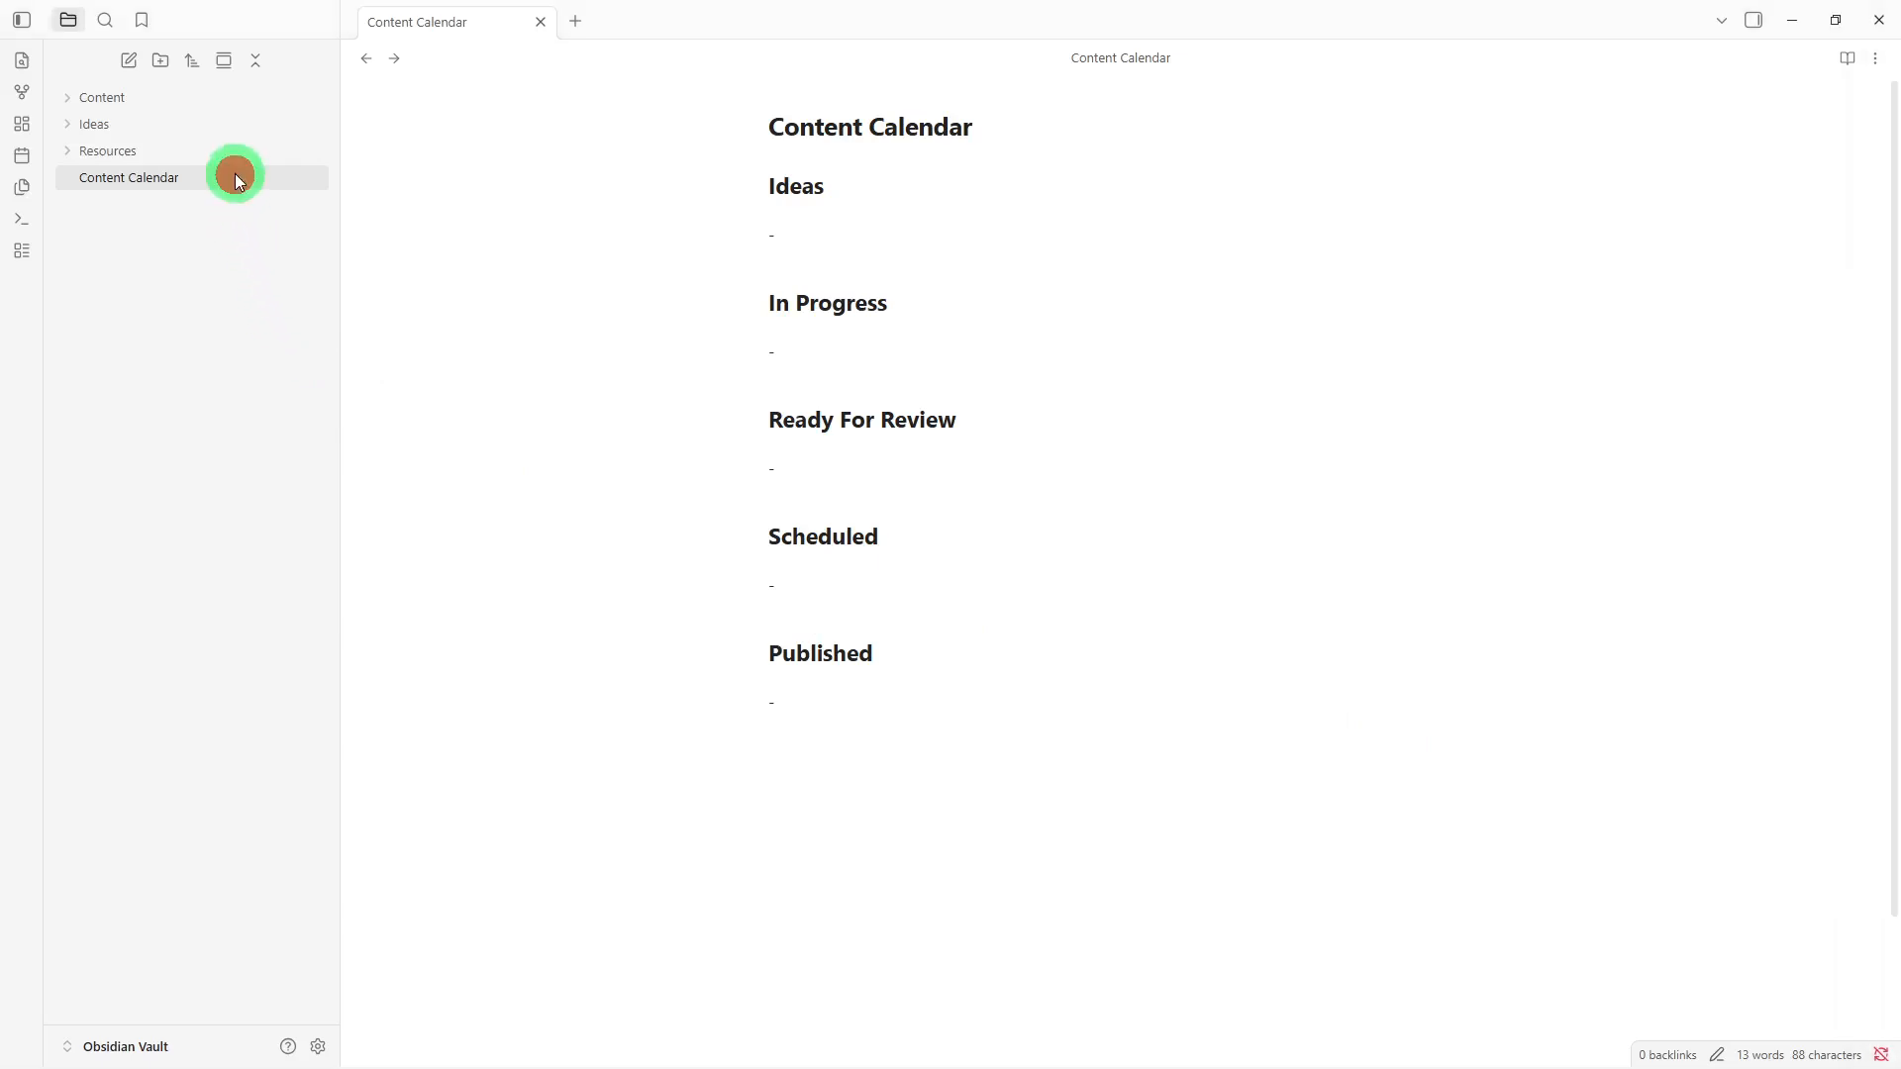
Step: Move the Content Calendar note into the Content folder and expand the folders in the file list
left_click_drag(235, 174, 251, 101)
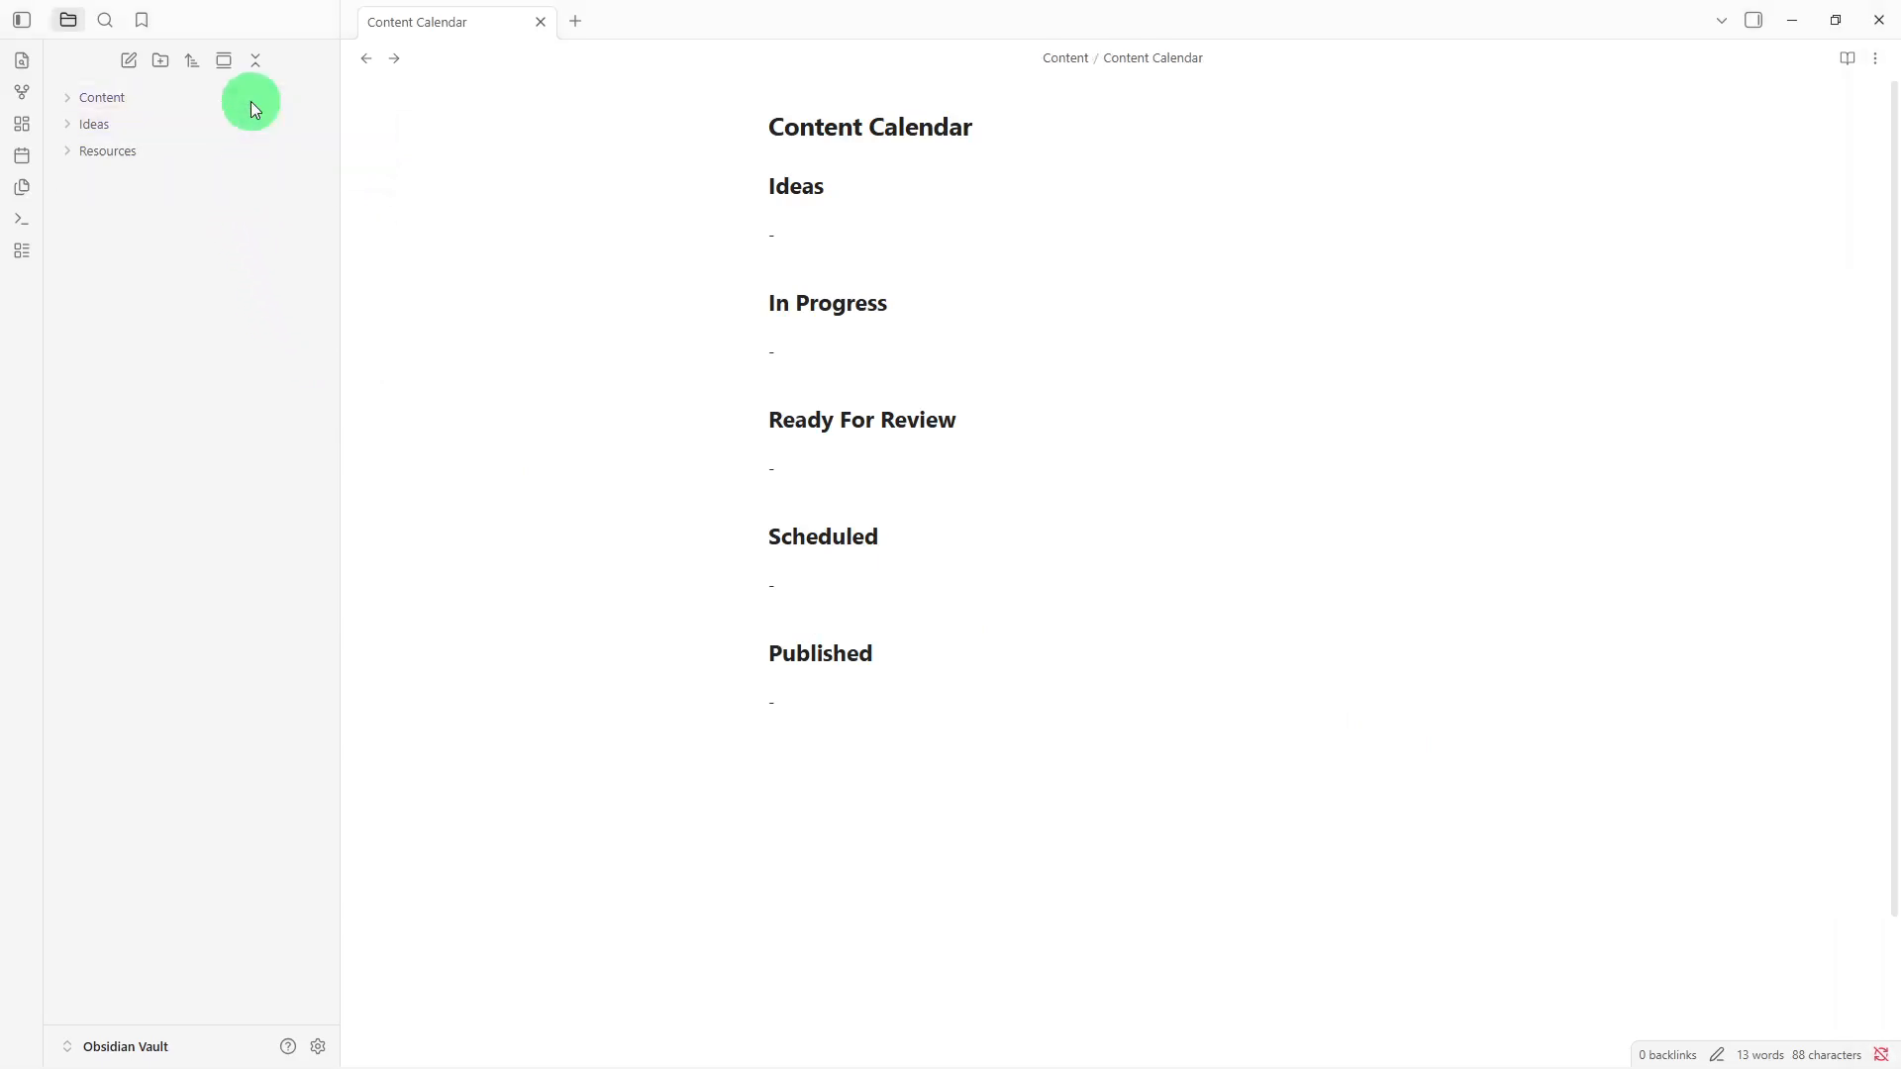
left_click(184, 97)
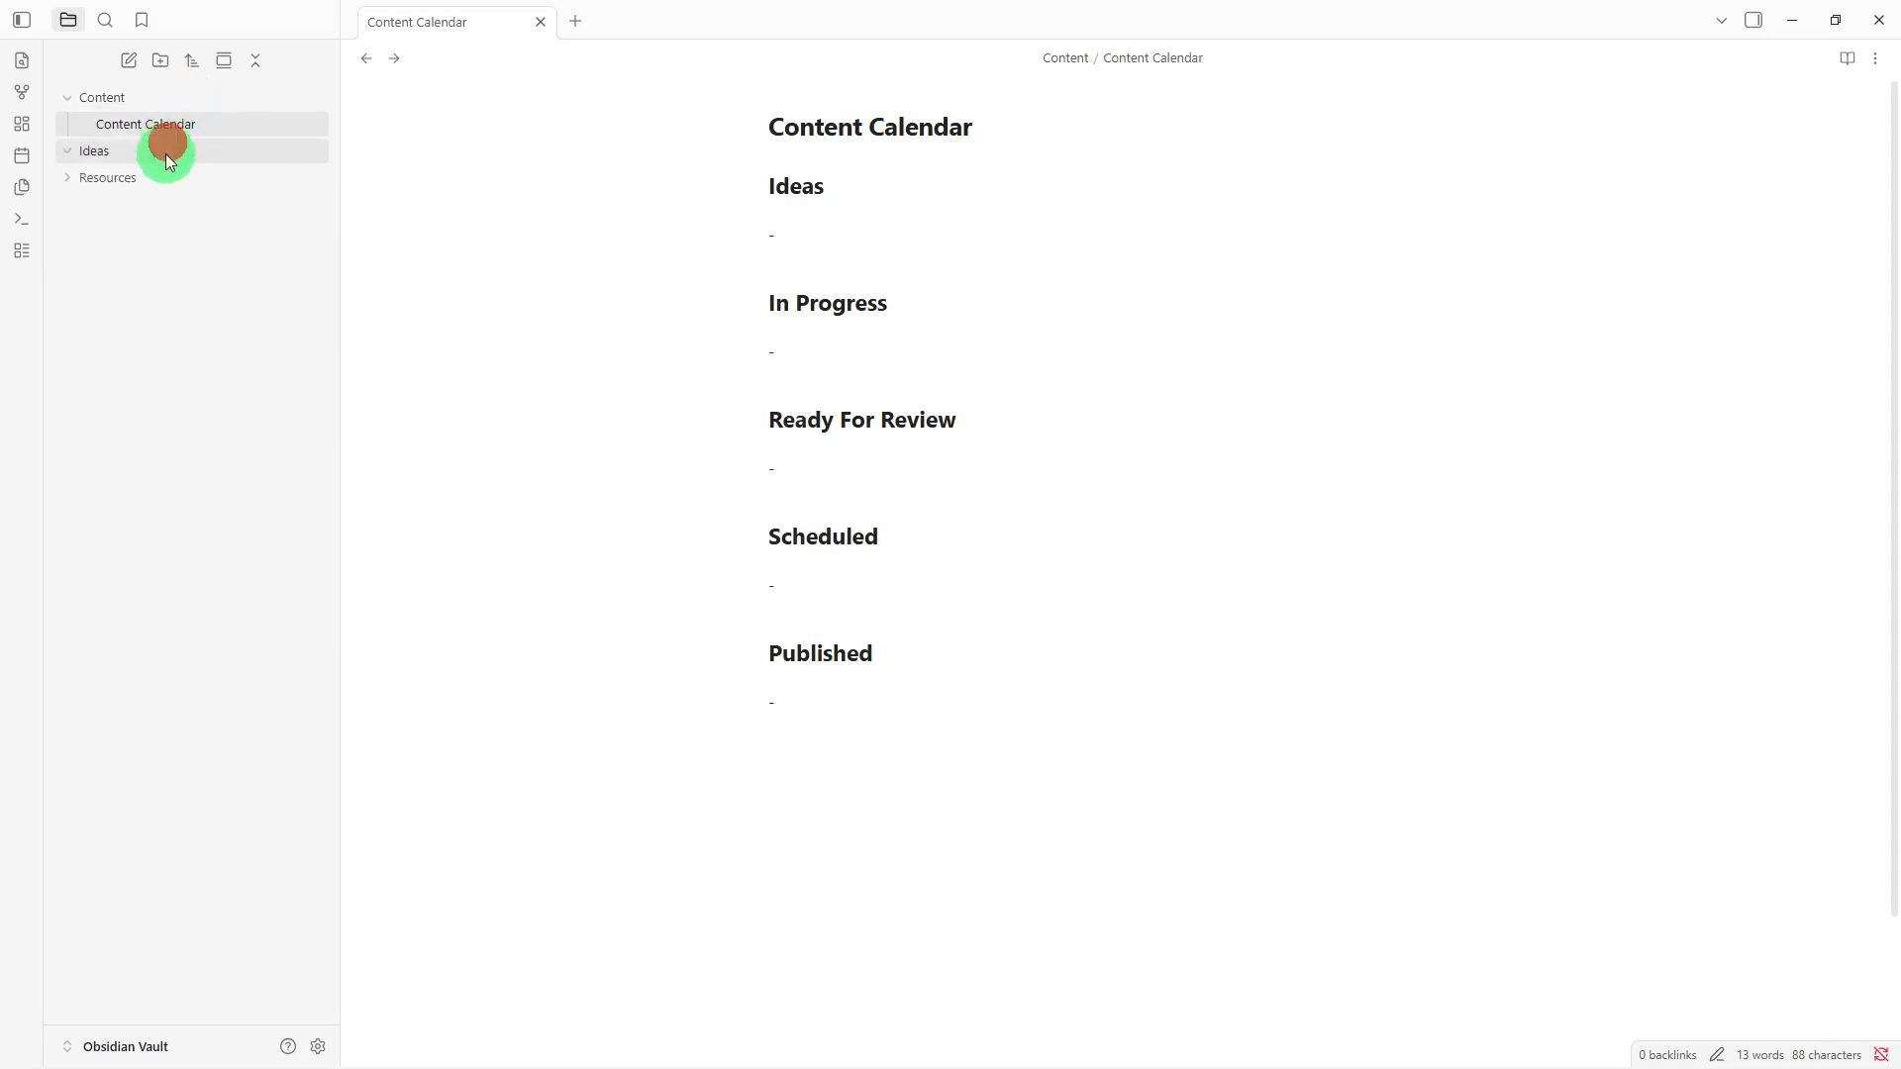
left_click(157, 183)
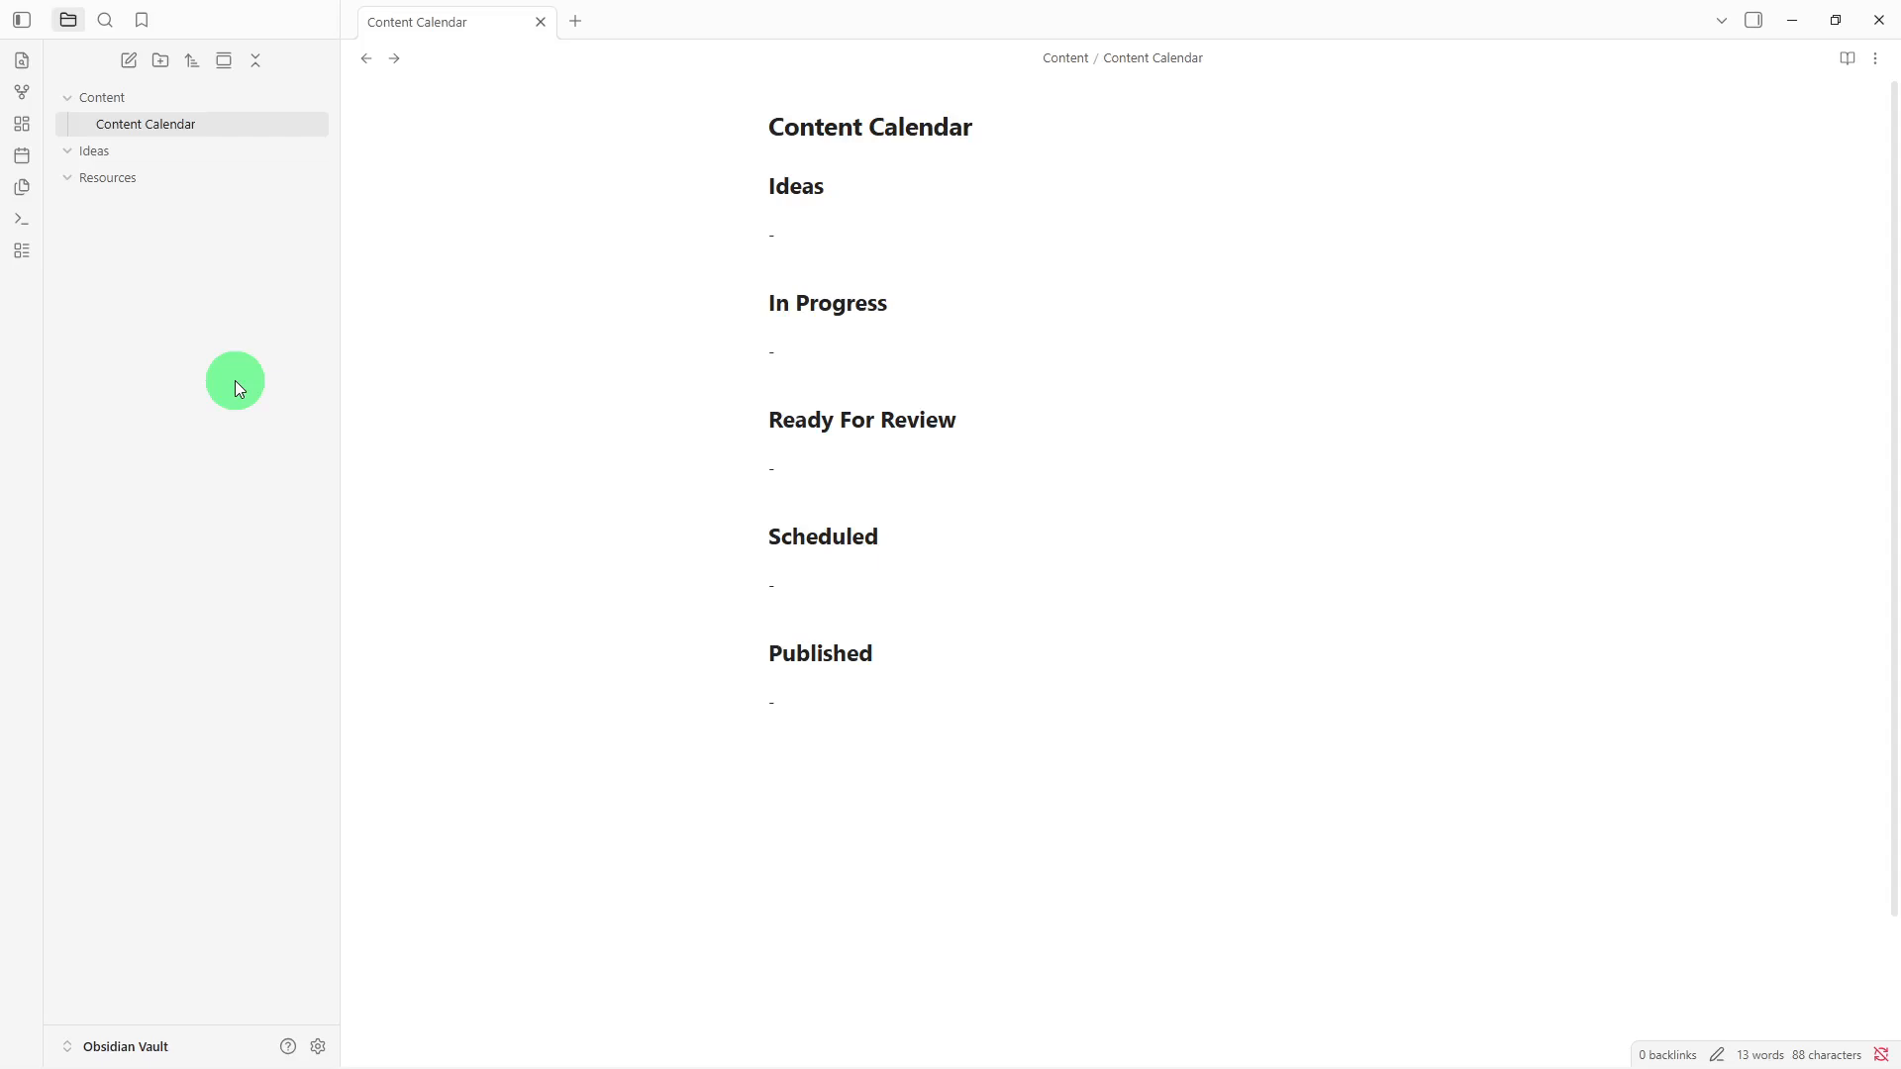
Step: Create a note titled Content Pipeline with dash-bulleted level-two sections Ideas, In Progress, Ready For Review, Scheduled and Published
right_click(238, 387)
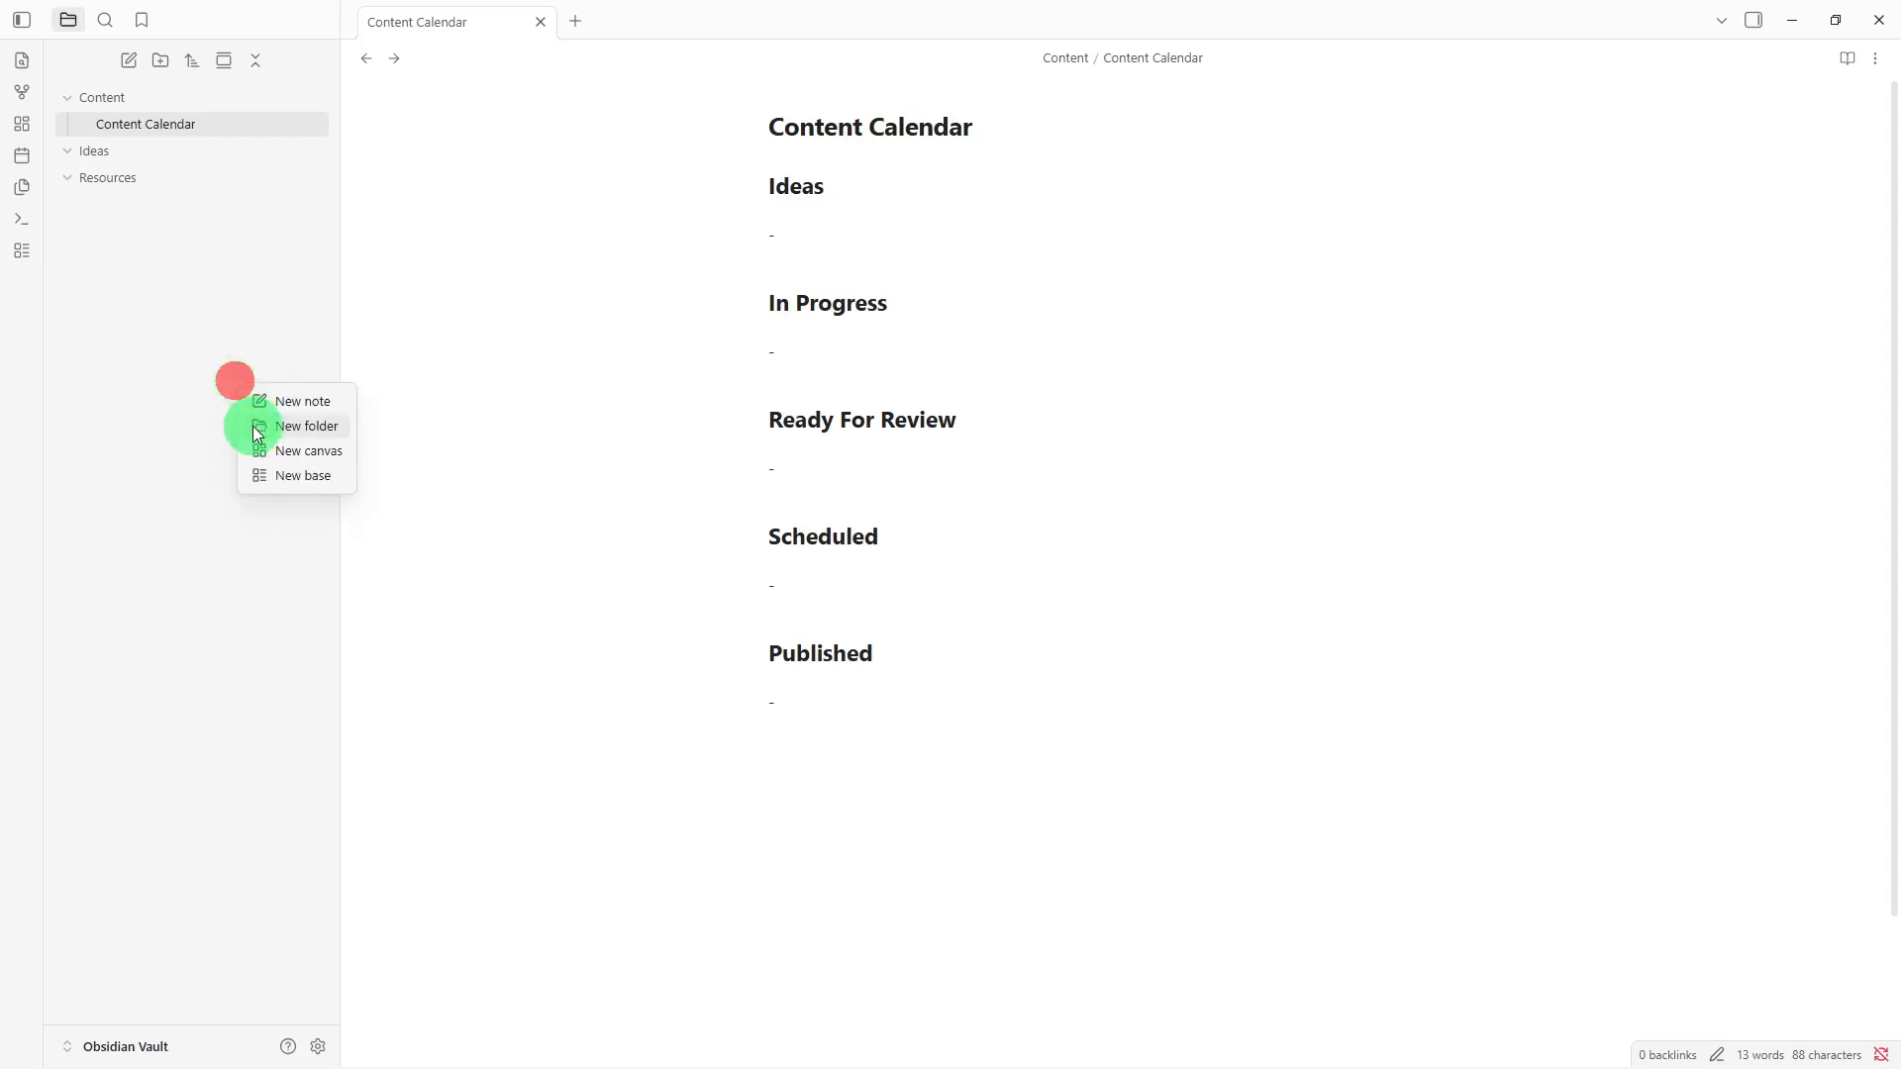
left_click(272, 404)
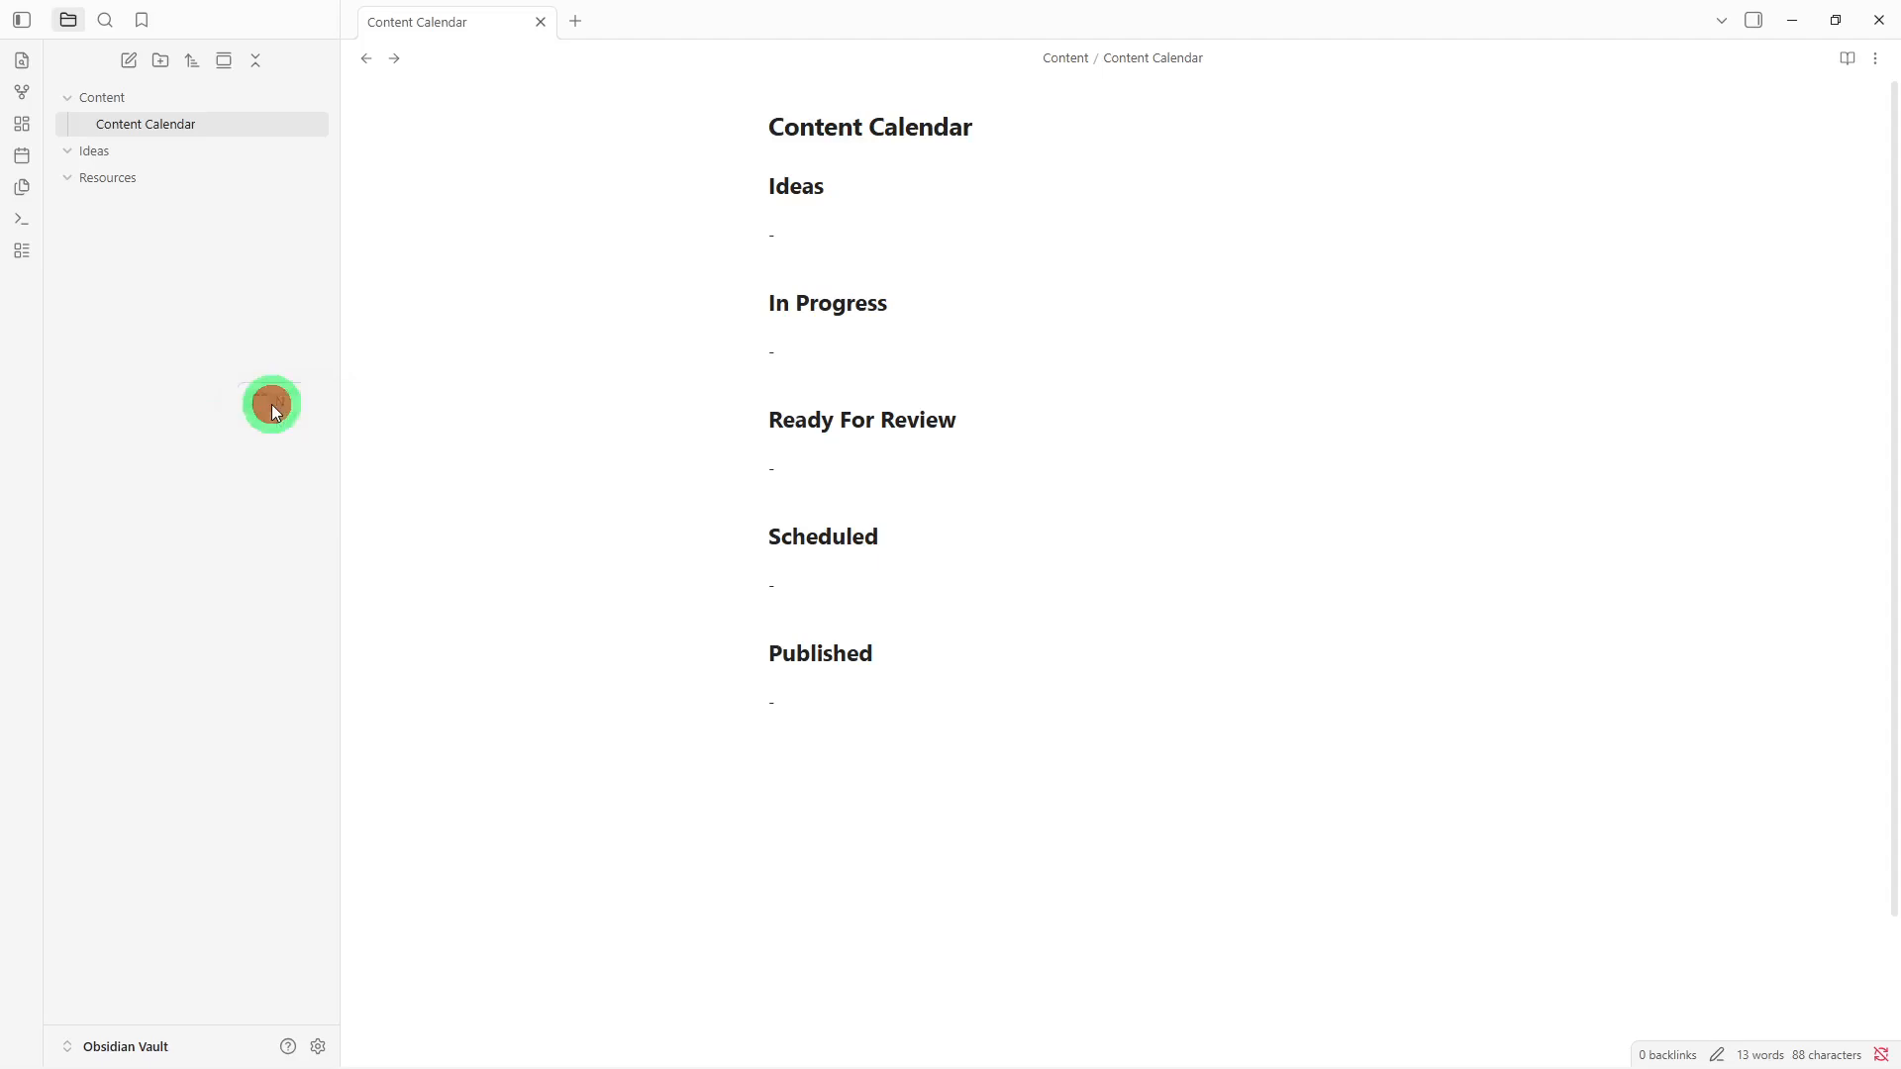
key("BackSpace")
type("C")
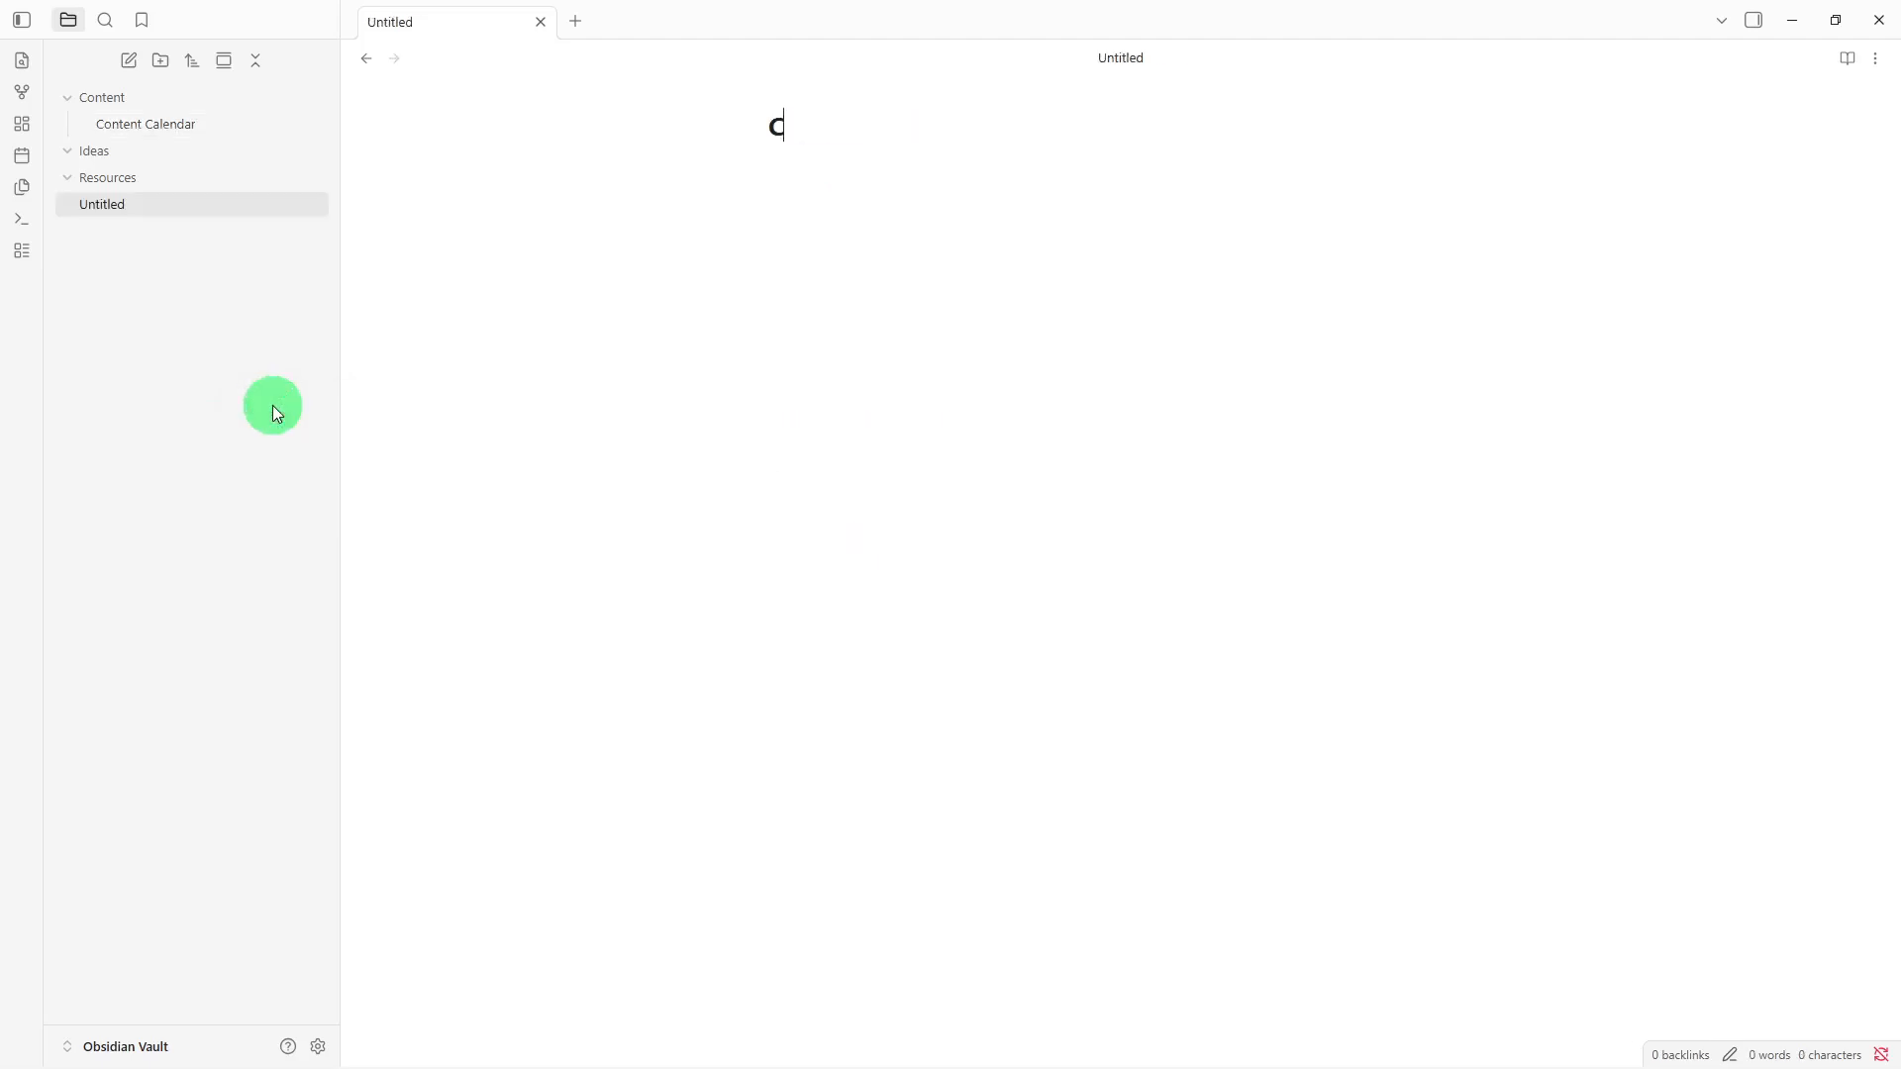
type("ontent Pipeli")
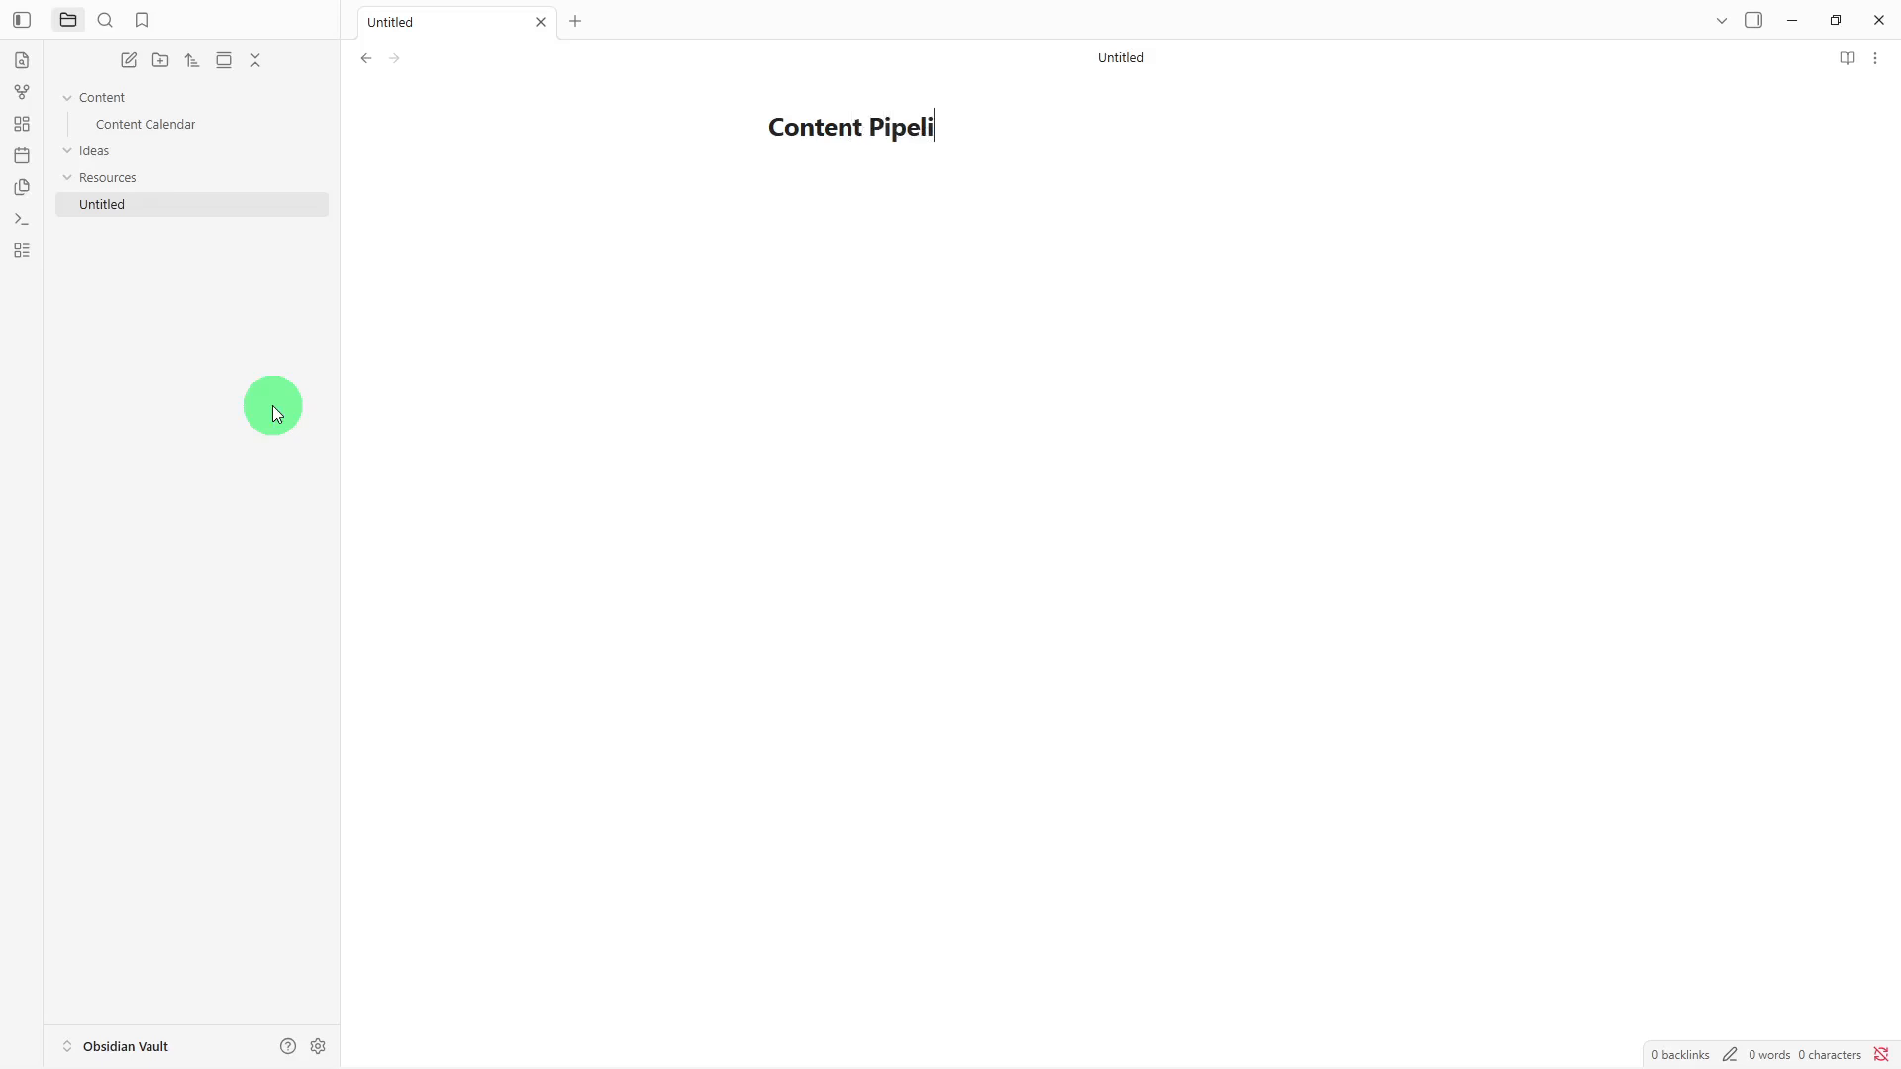
type("ne")
key("Return")
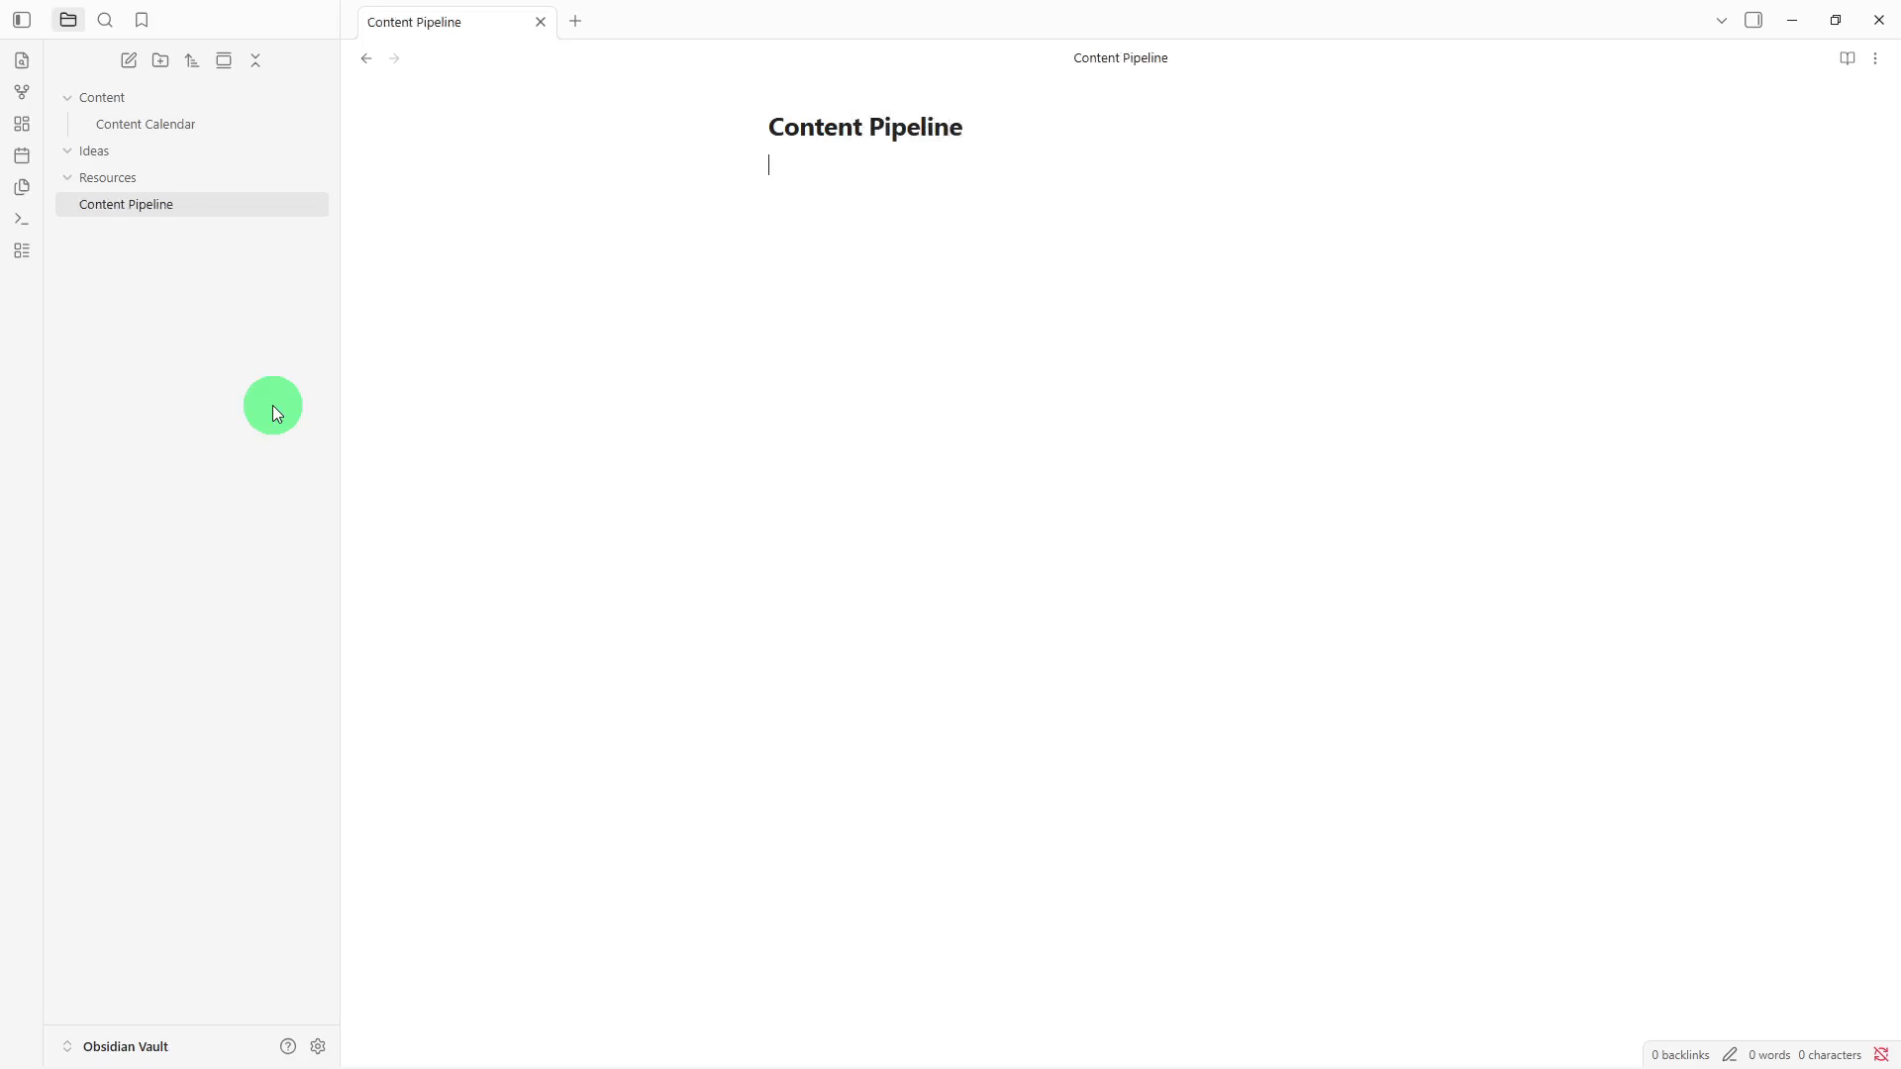
type("## Ideas -   ## In Progress -   ## Ready For Review -   ## Scheduled -   ## Published -")
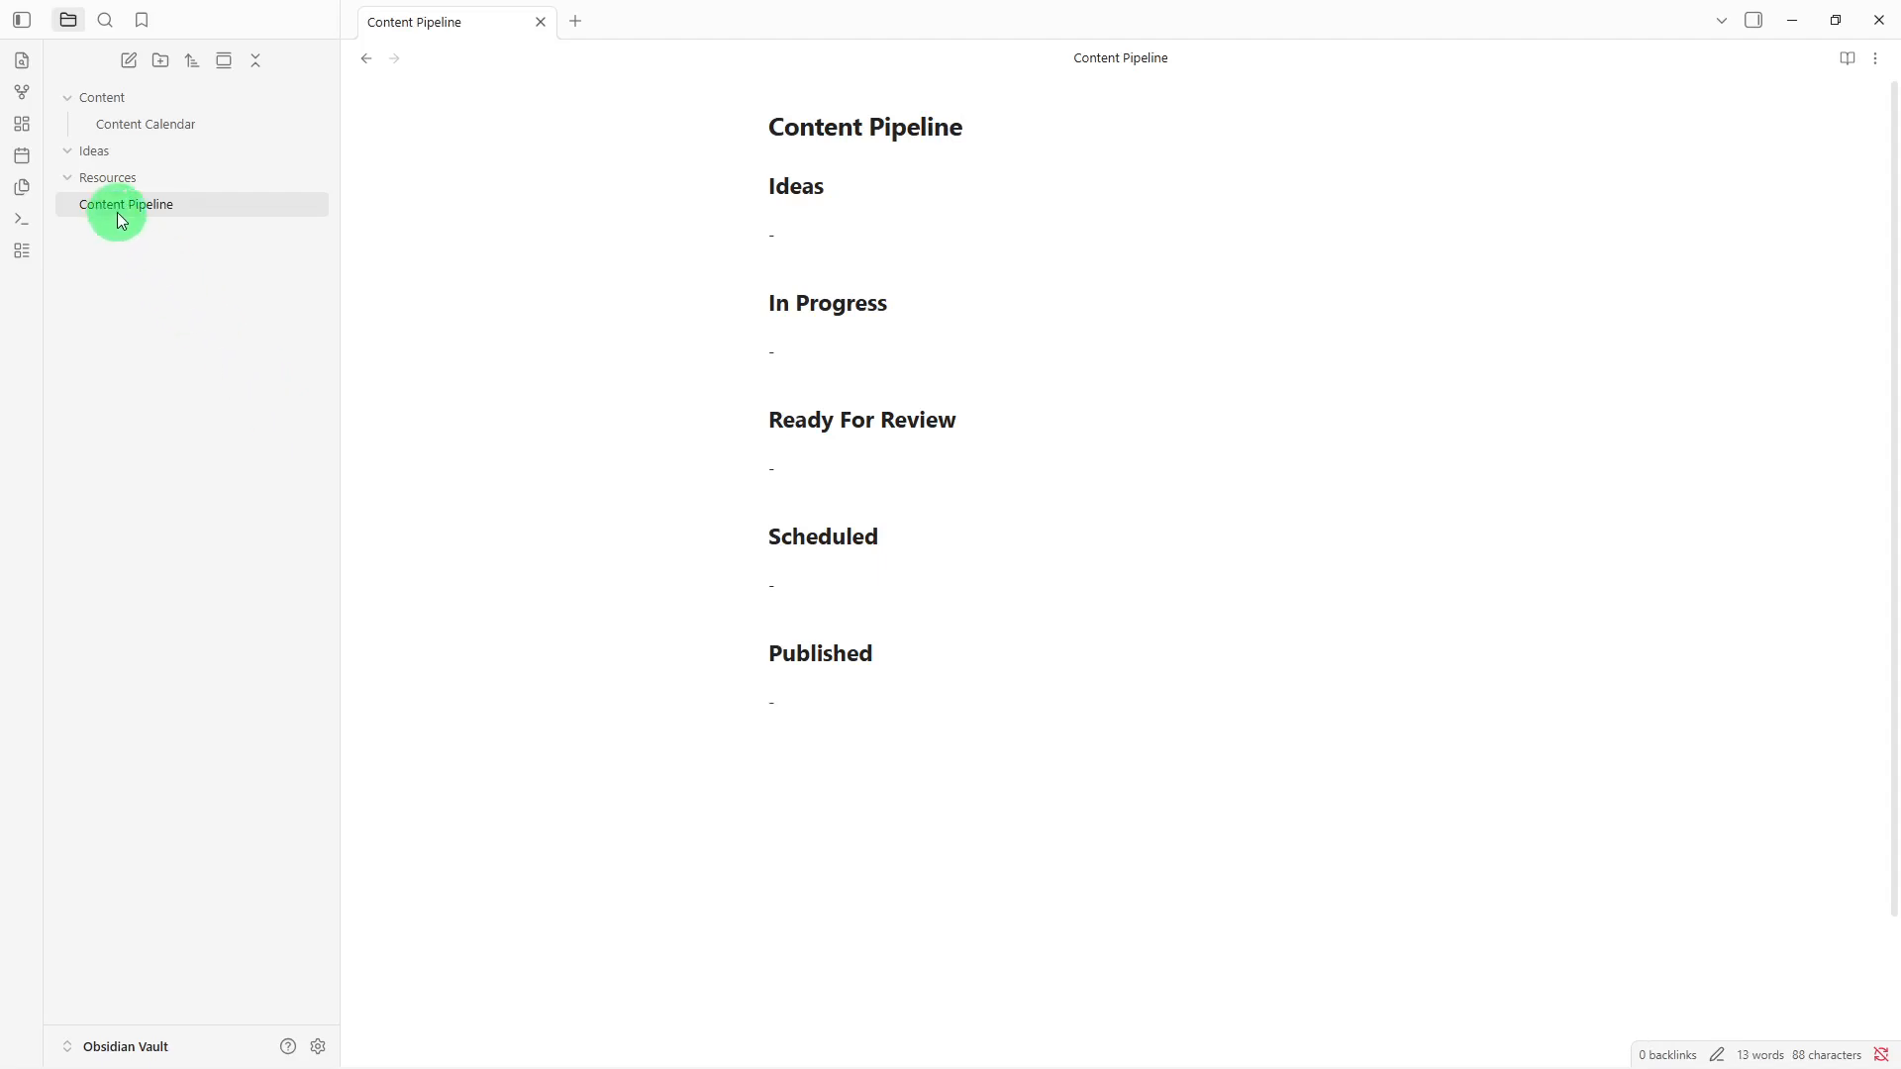
Step: Move the Content Pipeline note into the Ideas folder and leave that folder expanded
left_click_drag(119, 220, 129, 161)
left_click(126, 154)
left_click(125, 153)
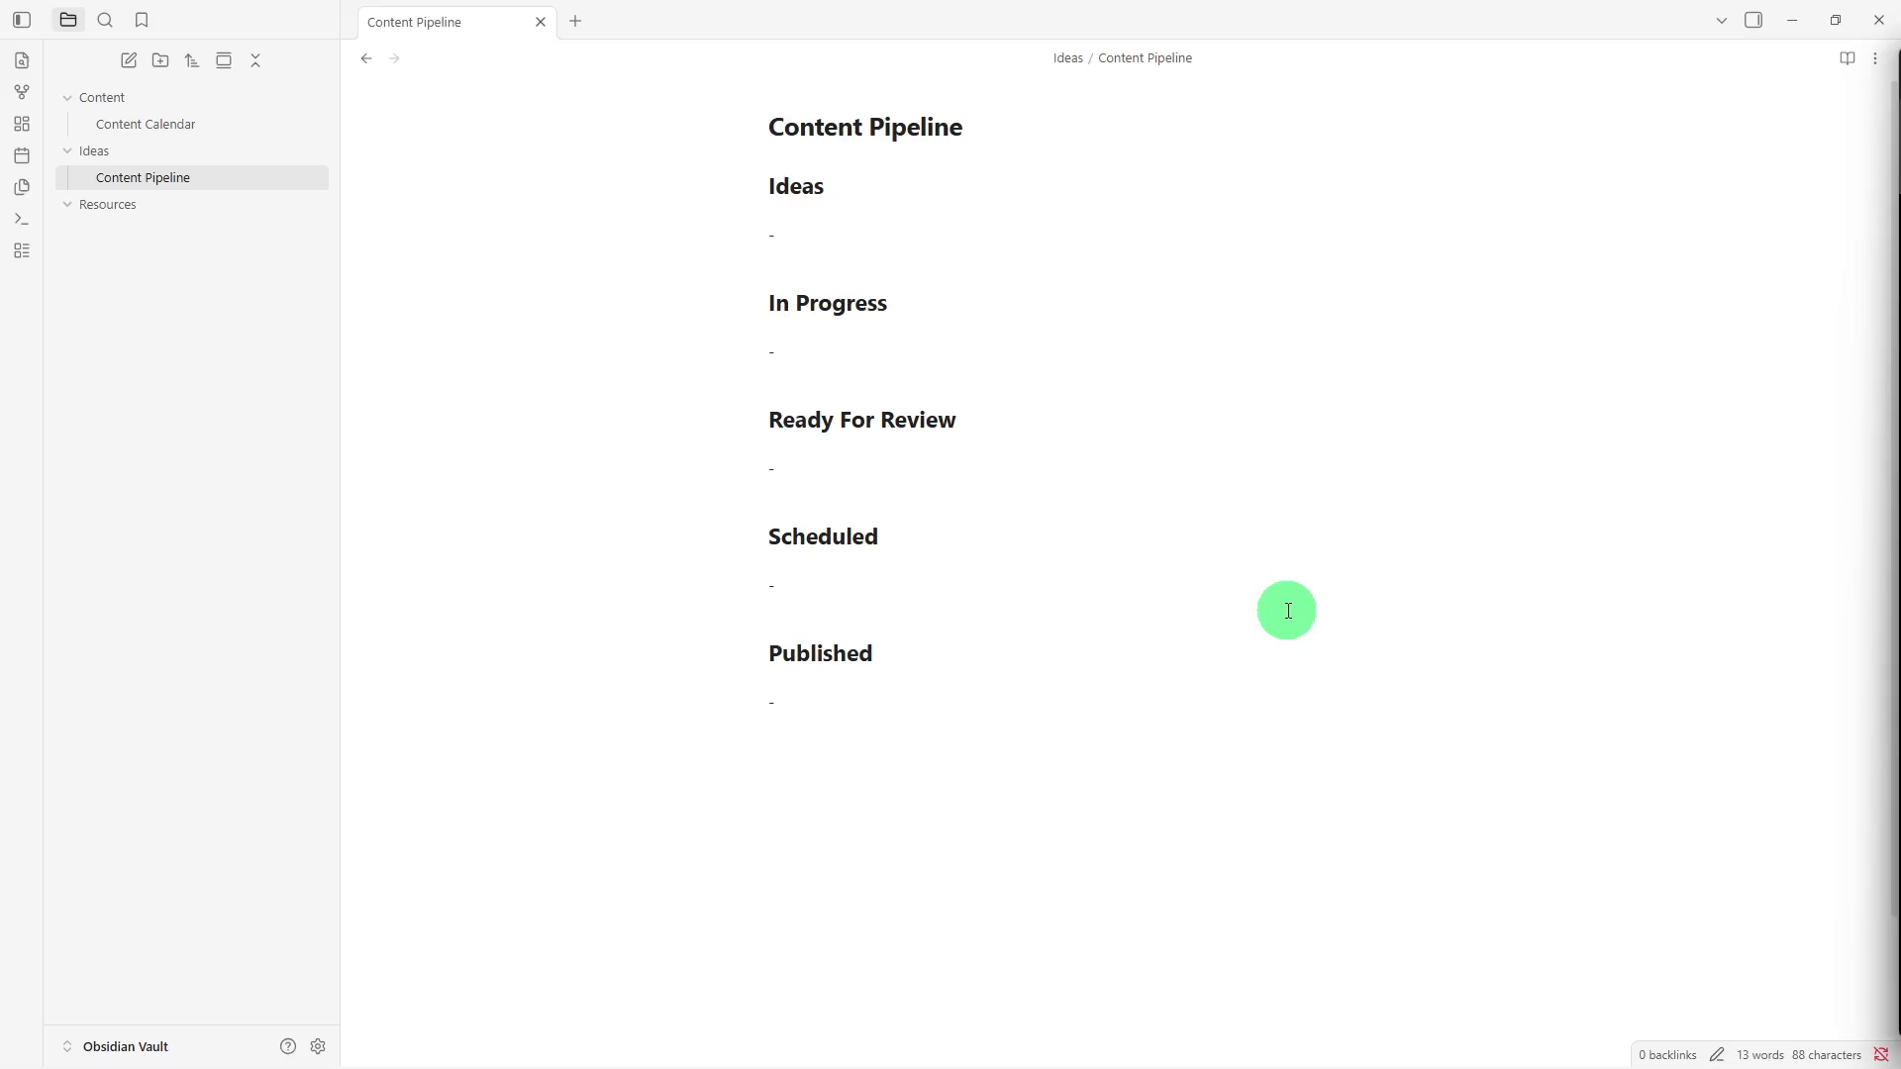
Step: Create a Content Resources note with level-two sections Research, References, Templates, Useful Links and Notes, and move it into the Resources folder
right_click(214, 323)
left_click(247, 342)
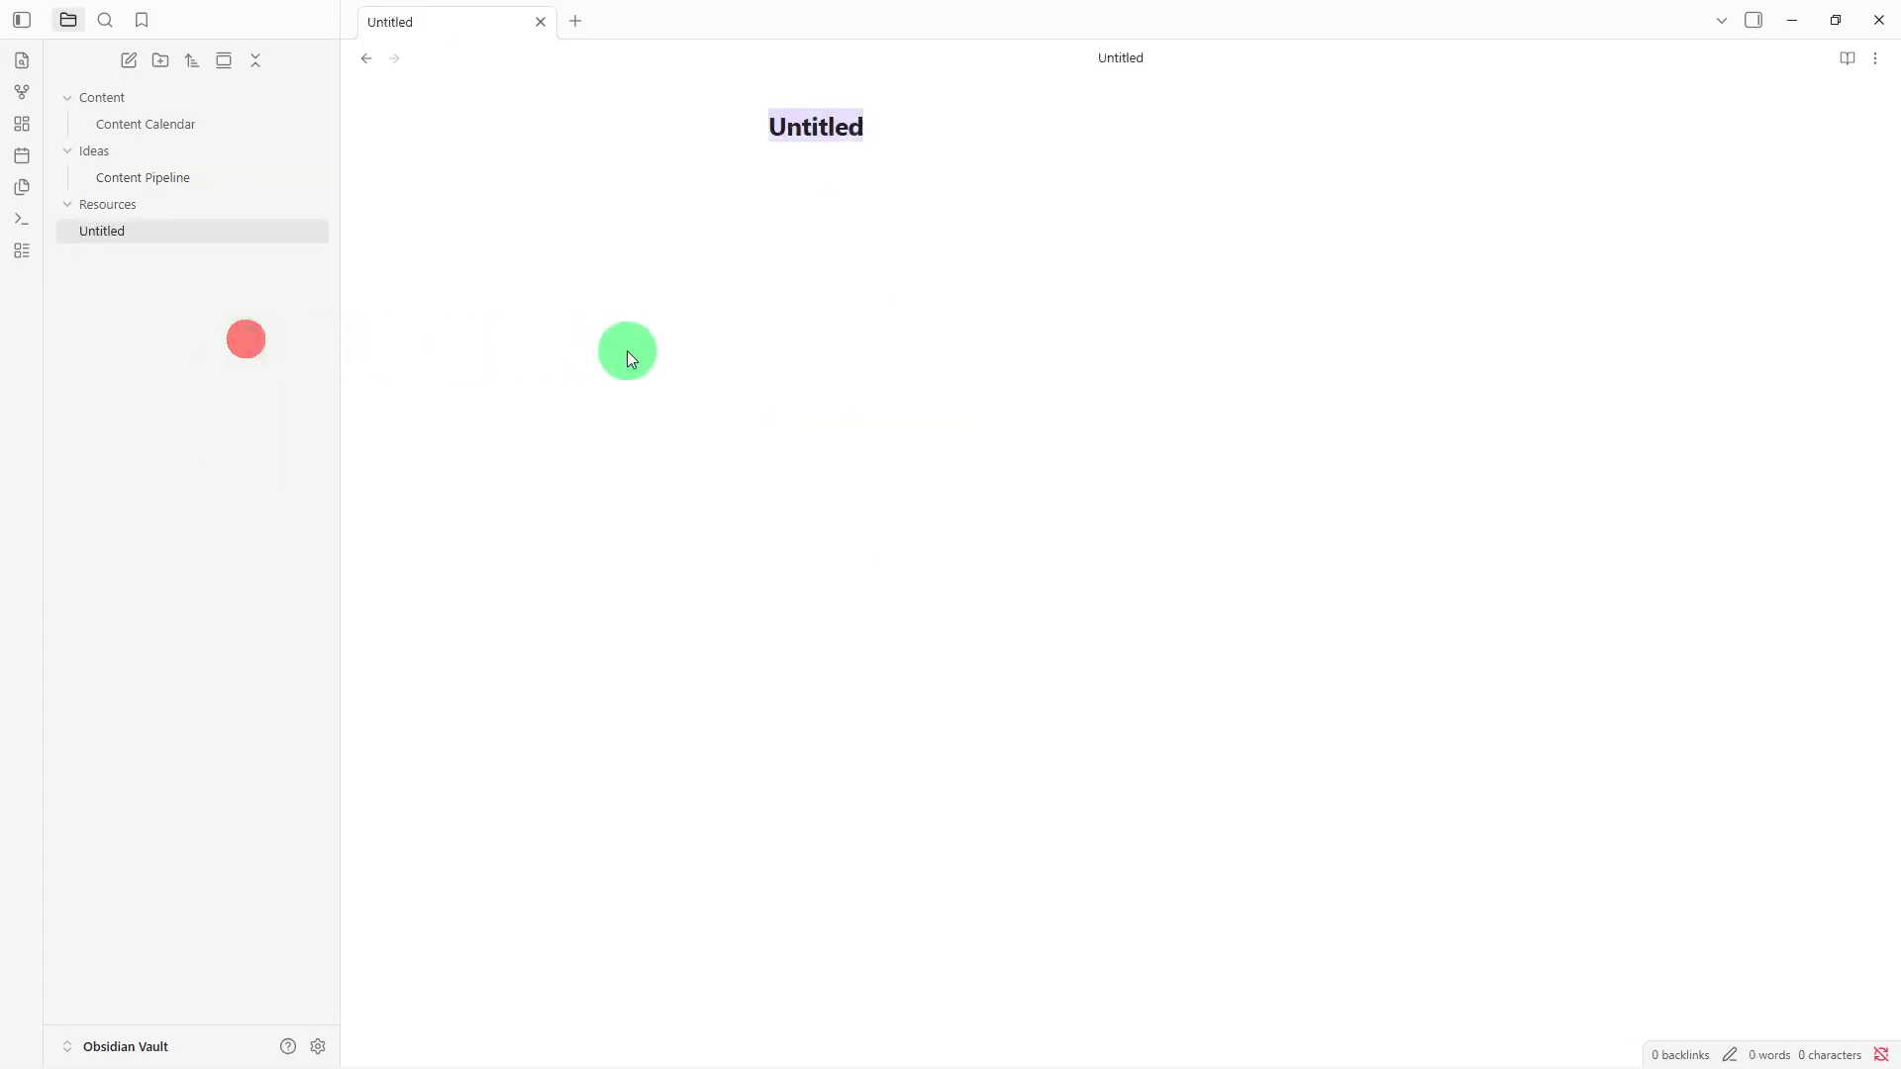
key("BackSpace")
type("Co")
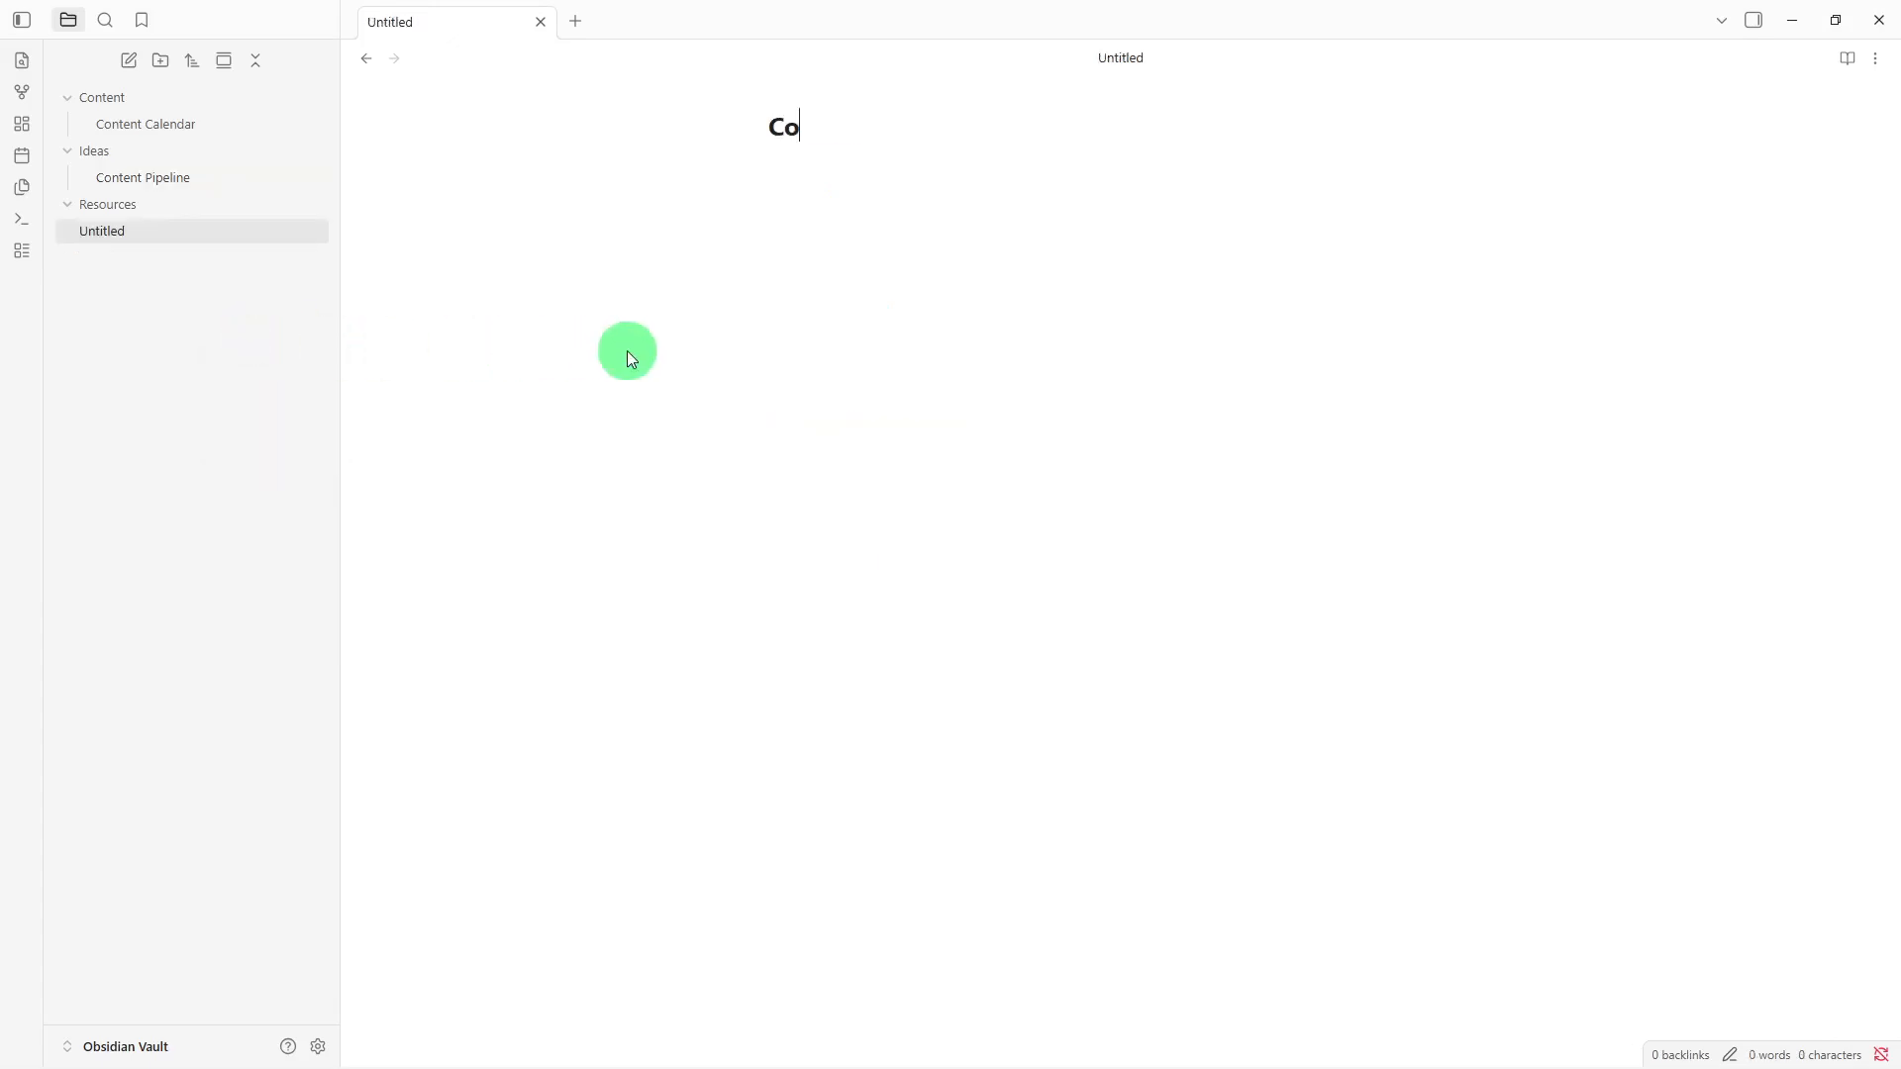
type("ntent Resources")
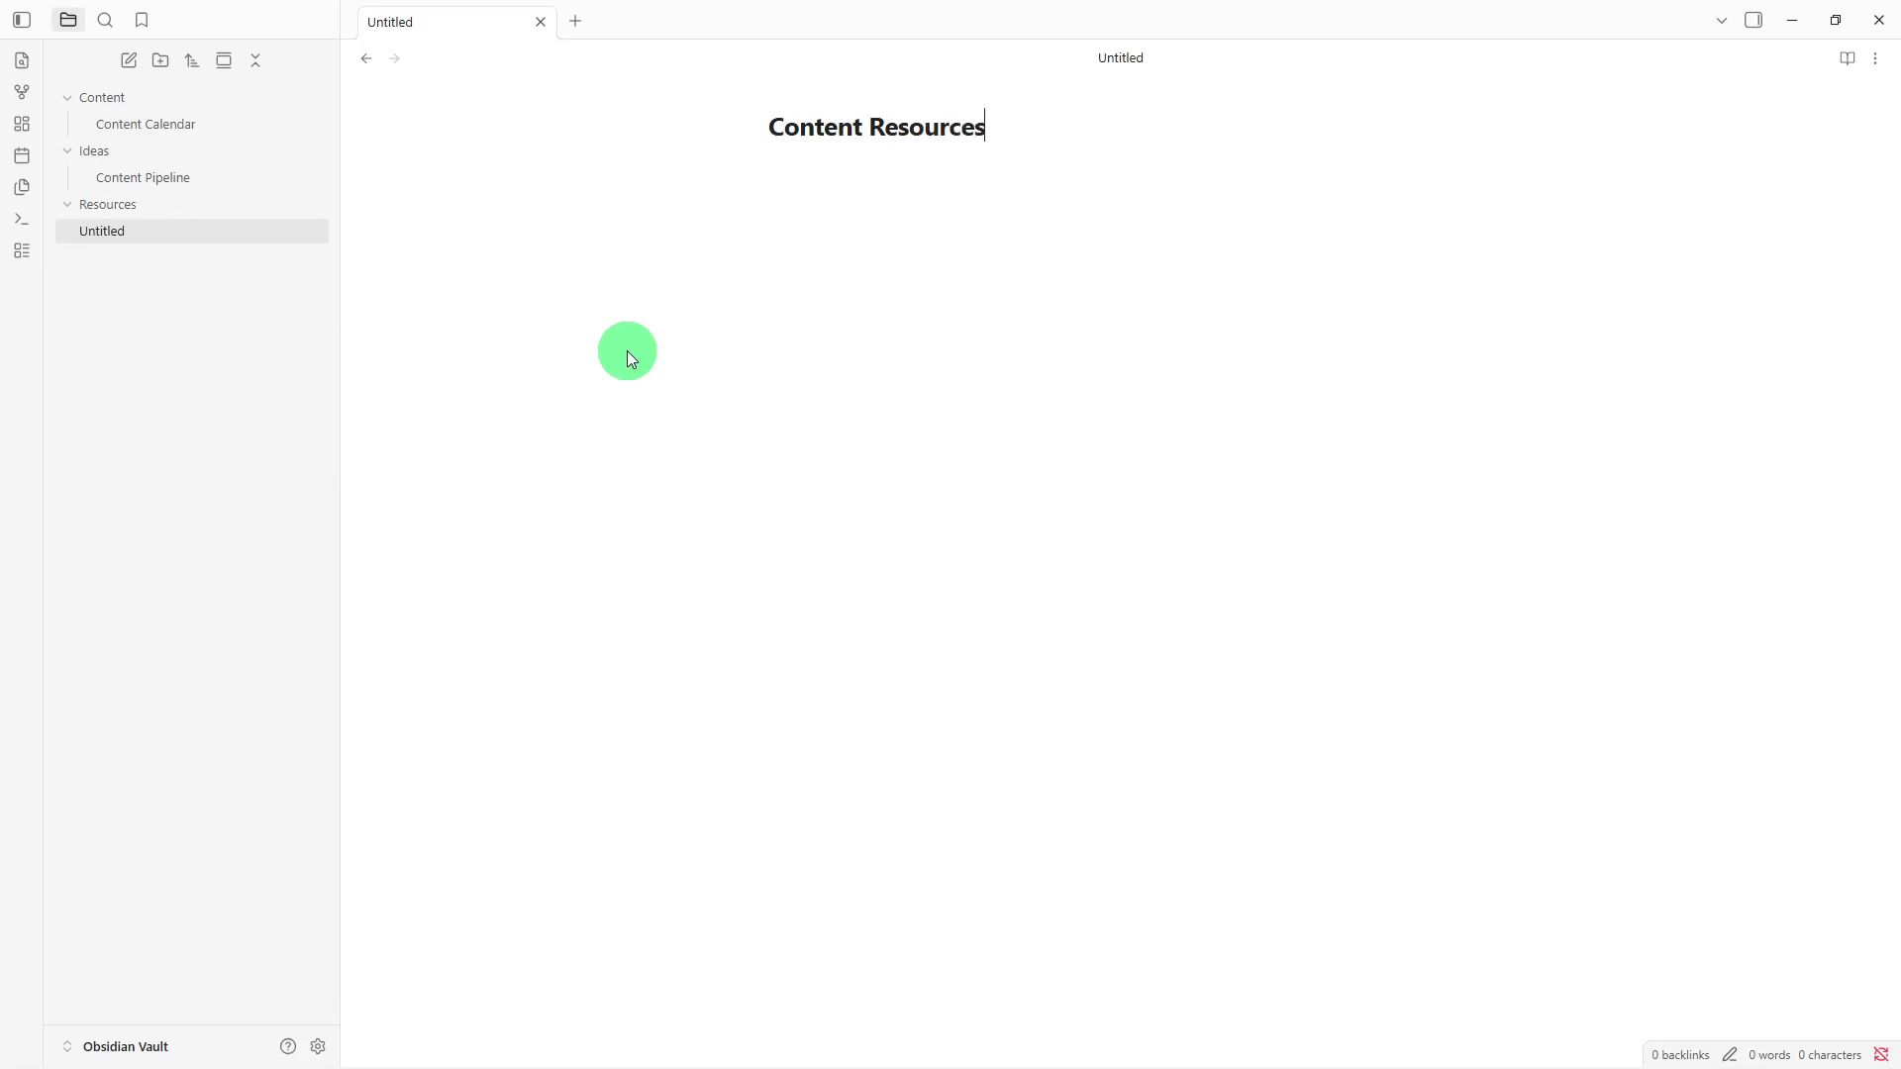
key("Return")
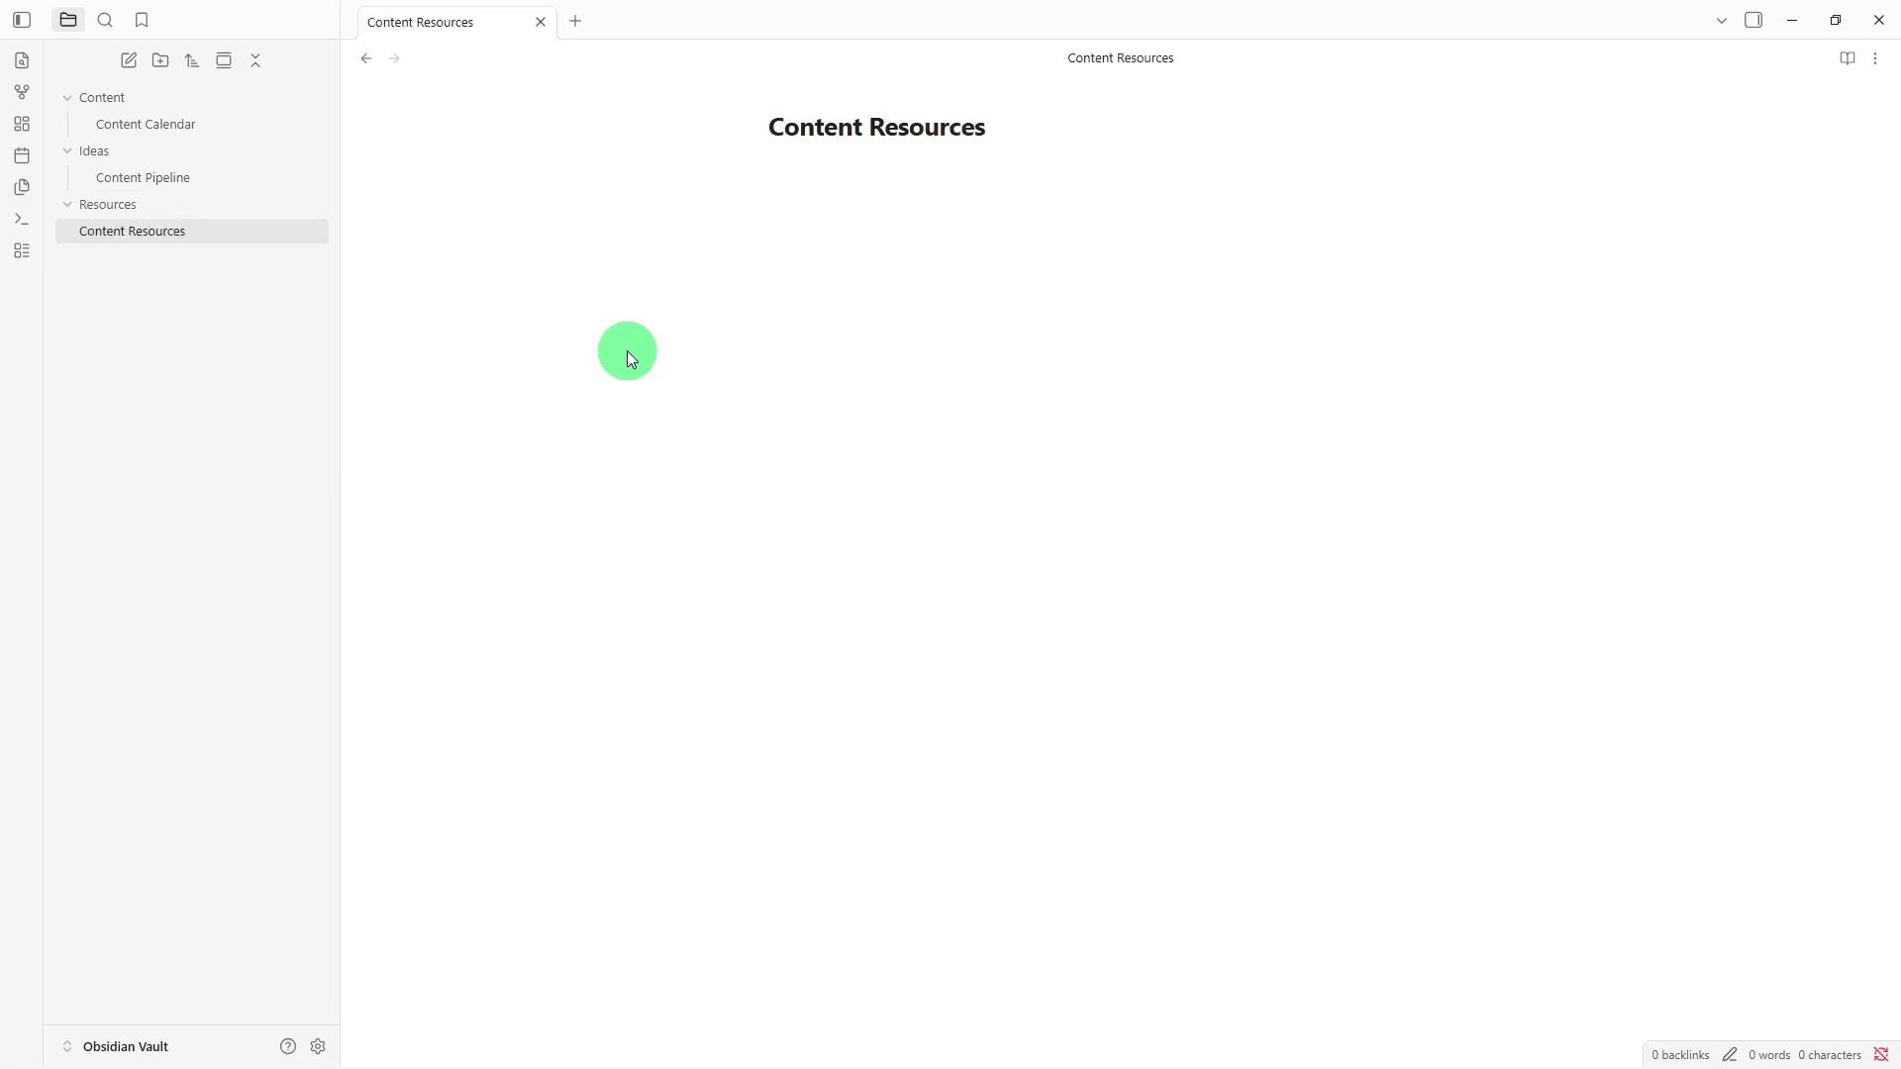
type("## Research  -  ## References  -  ## Templates  -  ## Useful Links  -  ## Notes  -")
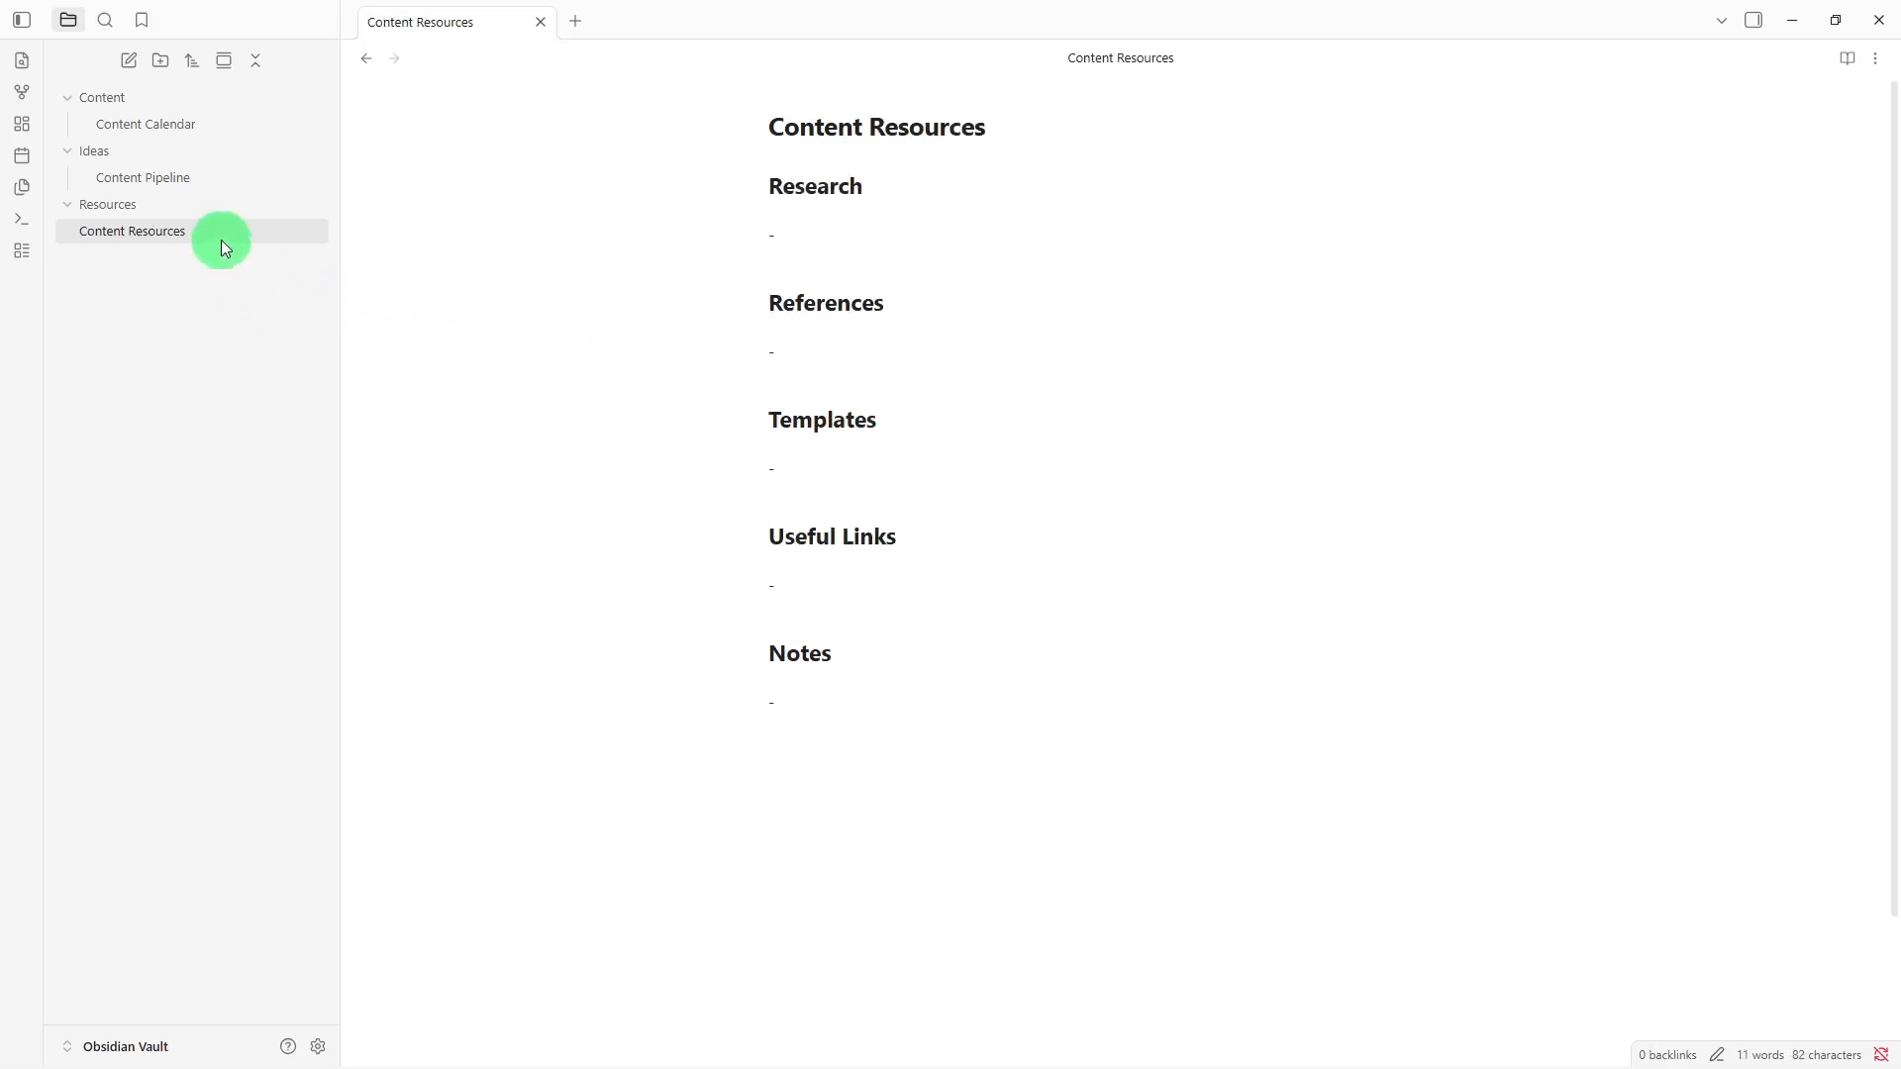
left_click_drag(222, 235, 228, 200)
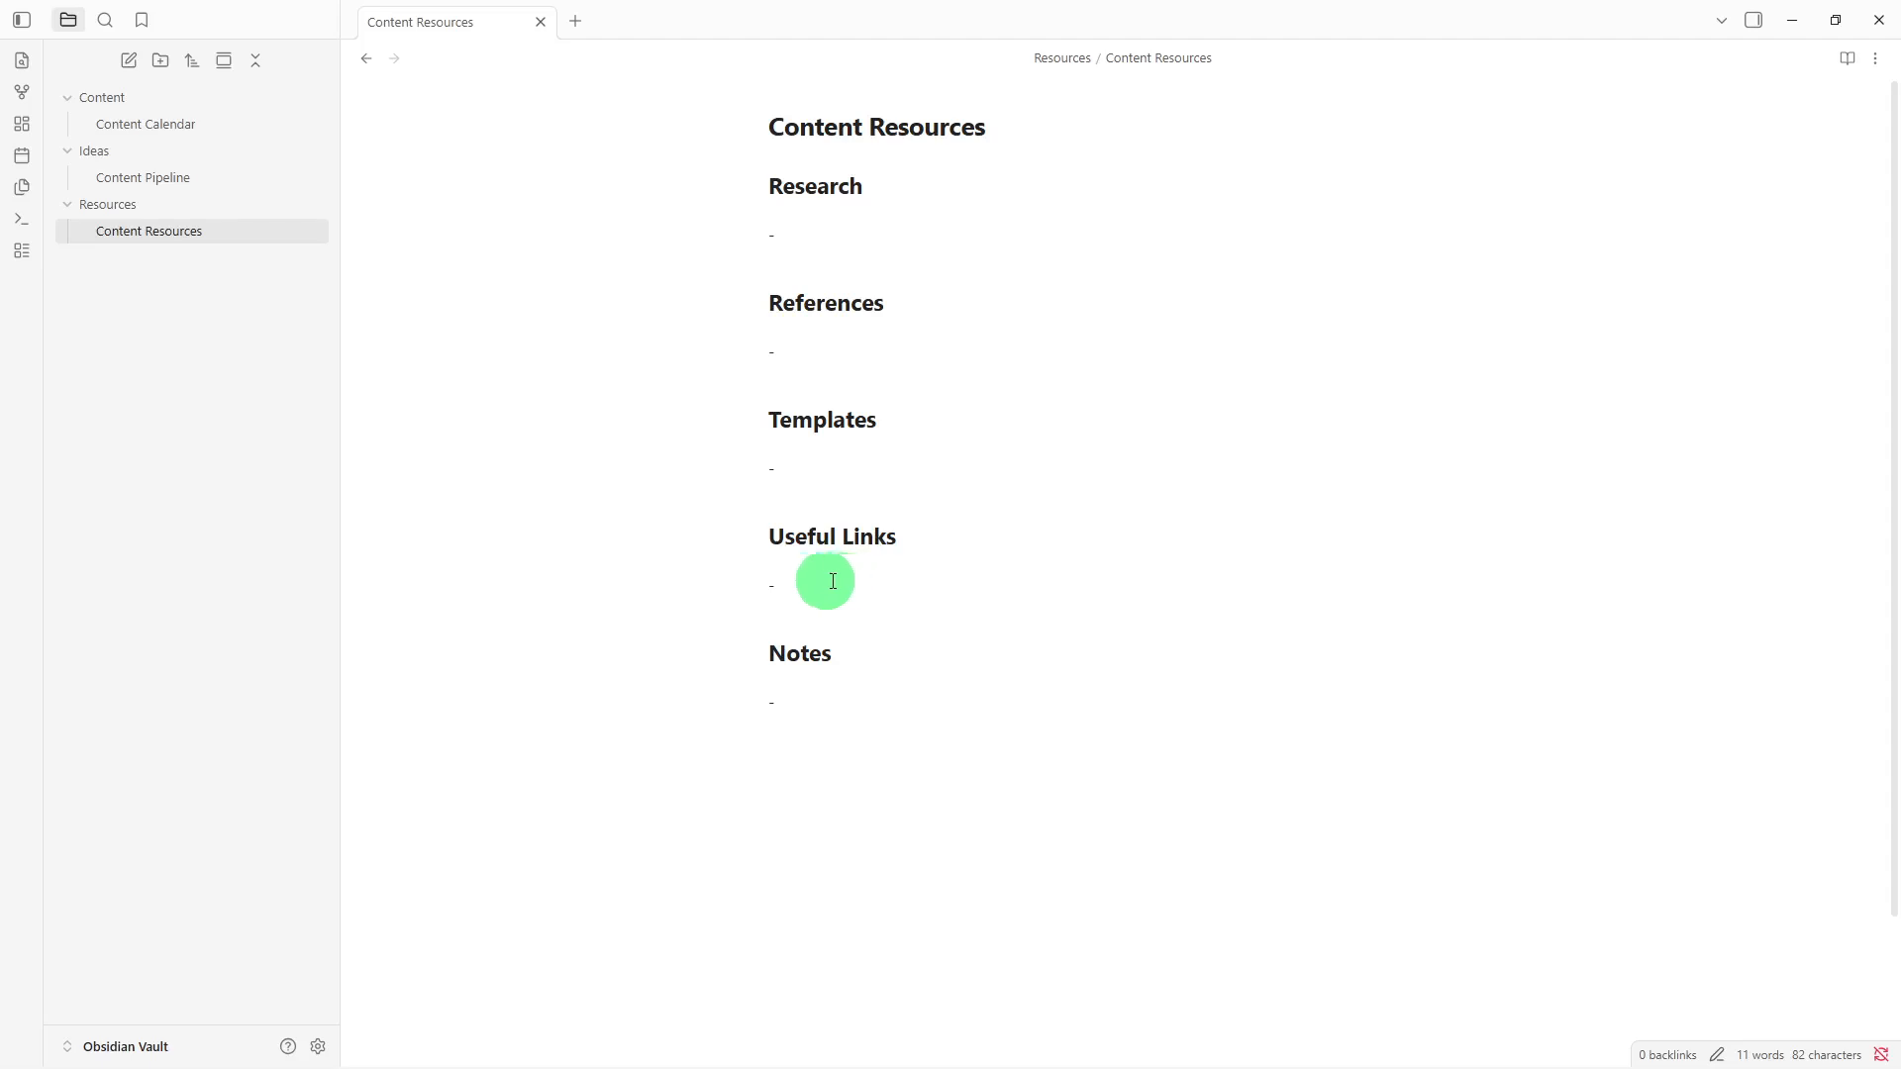
Step: Add an internal link to Content Resources below the Published section of the Content Pipeline note
left_click(166, 125)
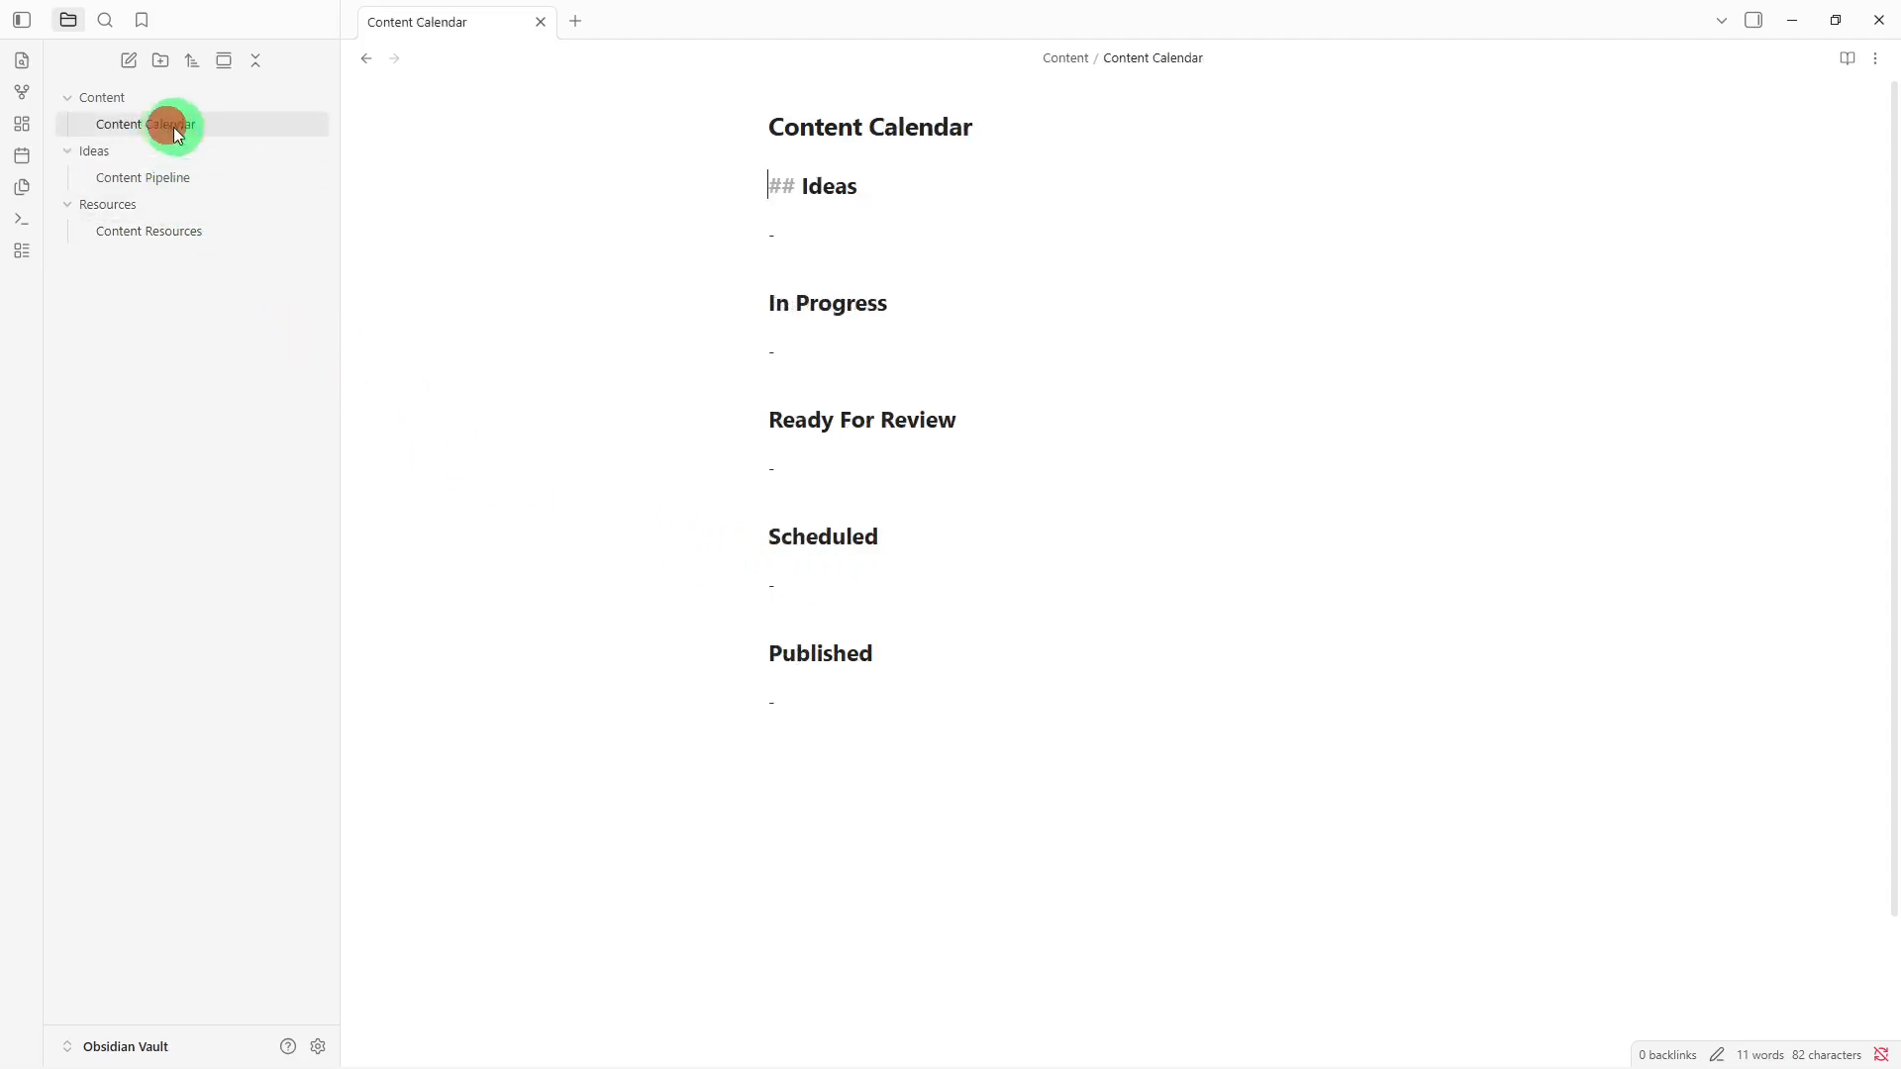
left_click(265, 180)
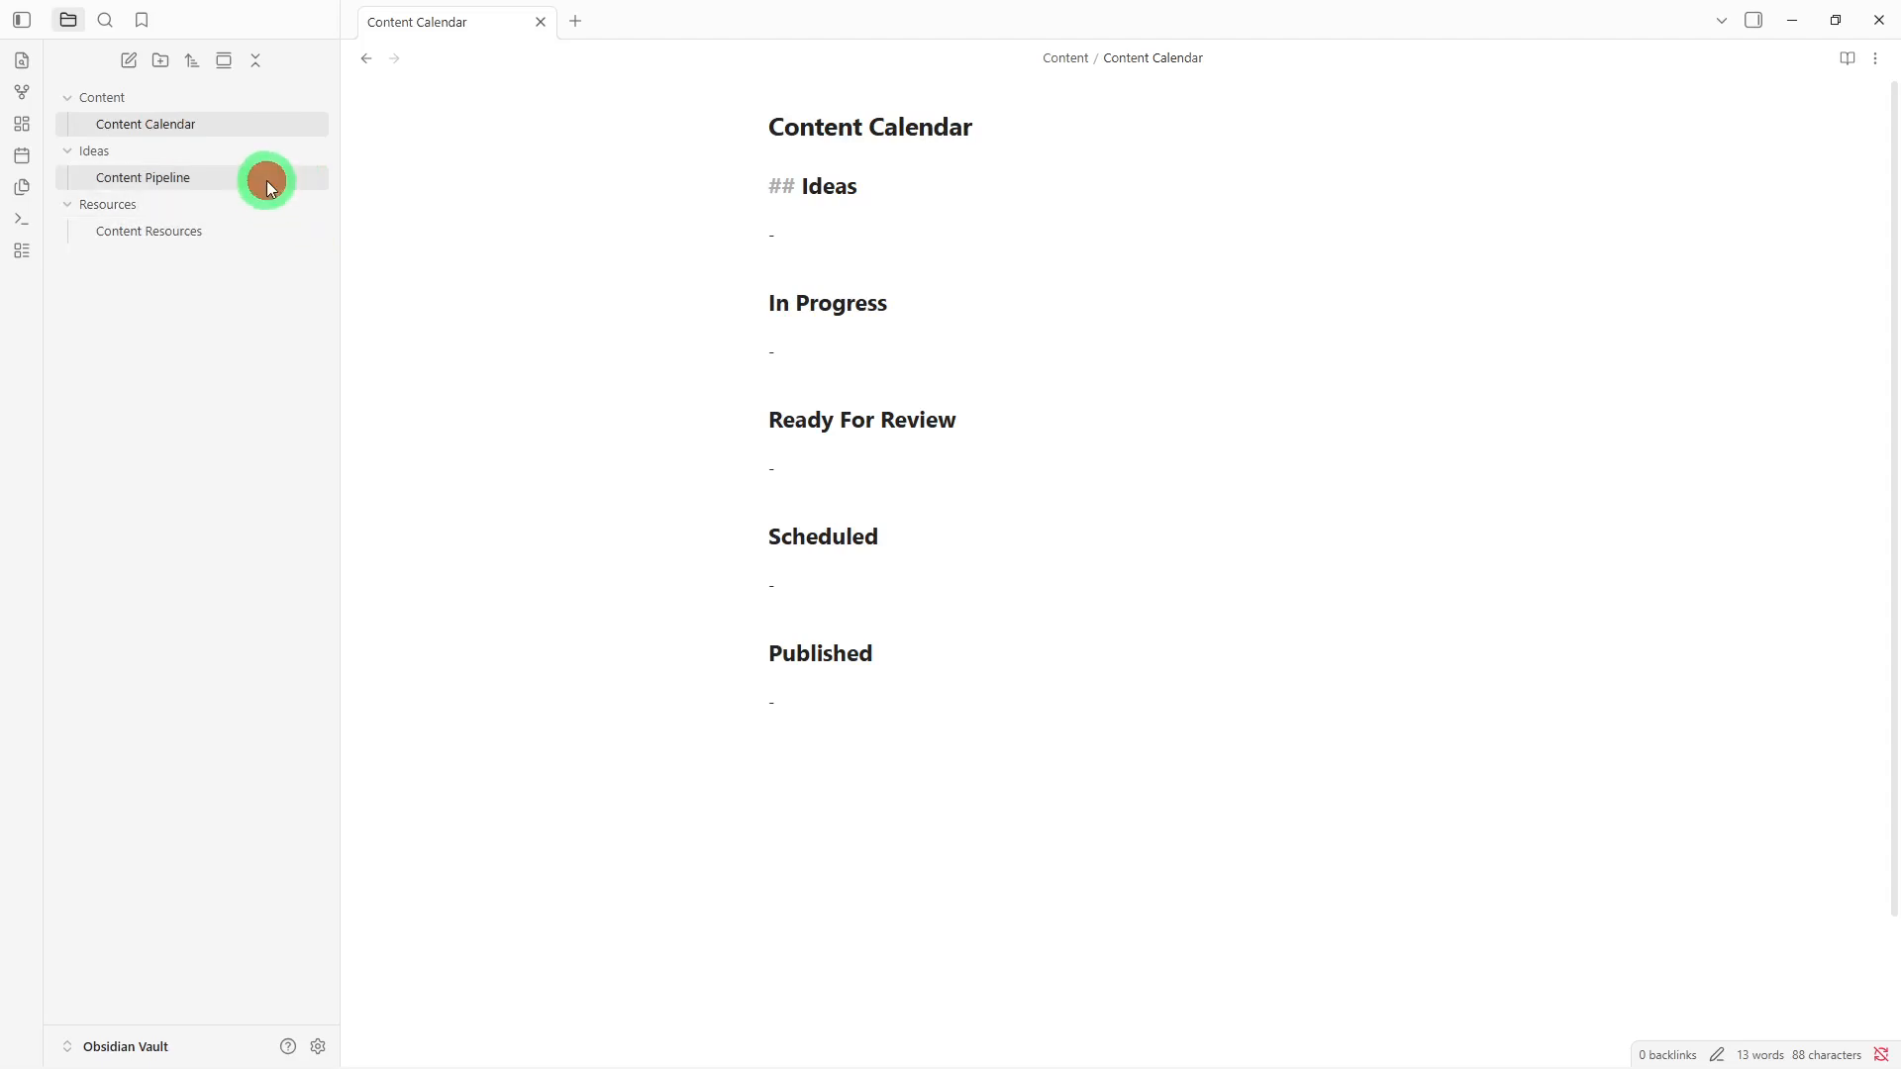
left_click(889, 705)
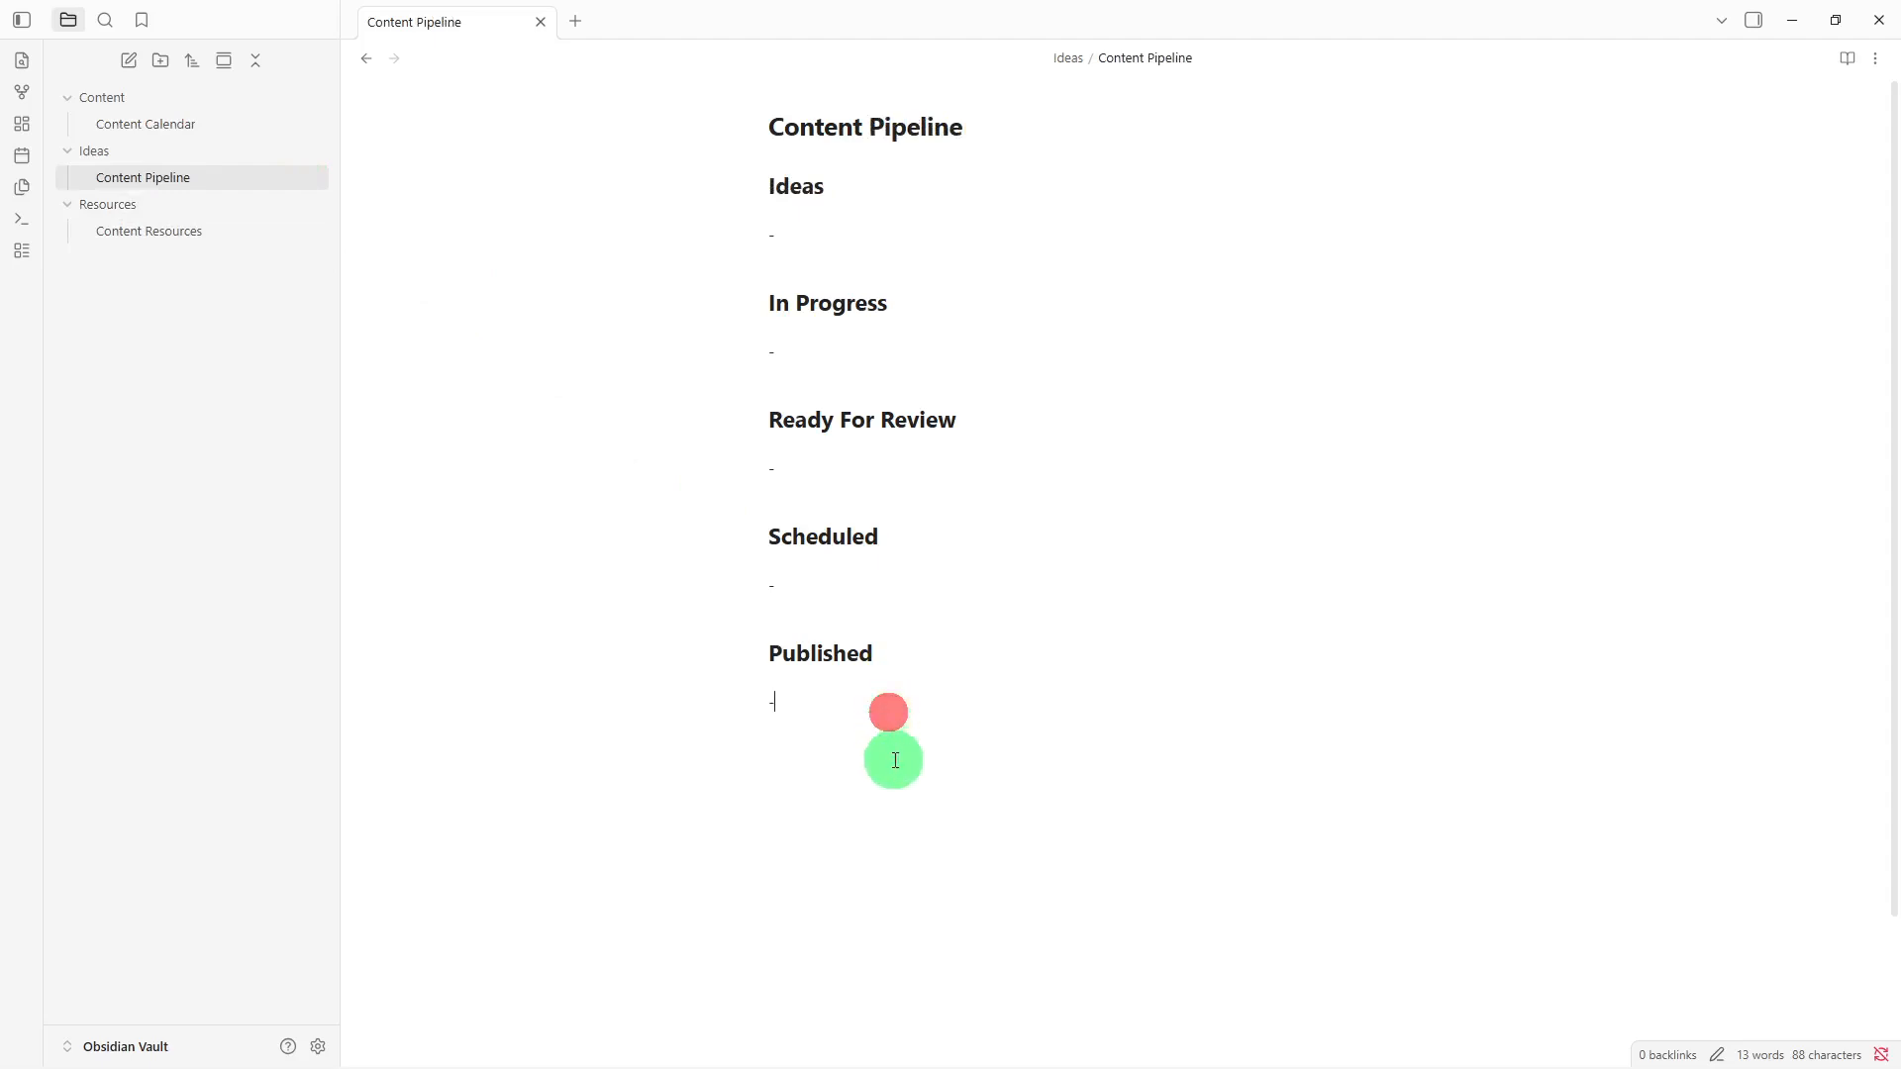
key("Return")
key("Return")
type("[[")
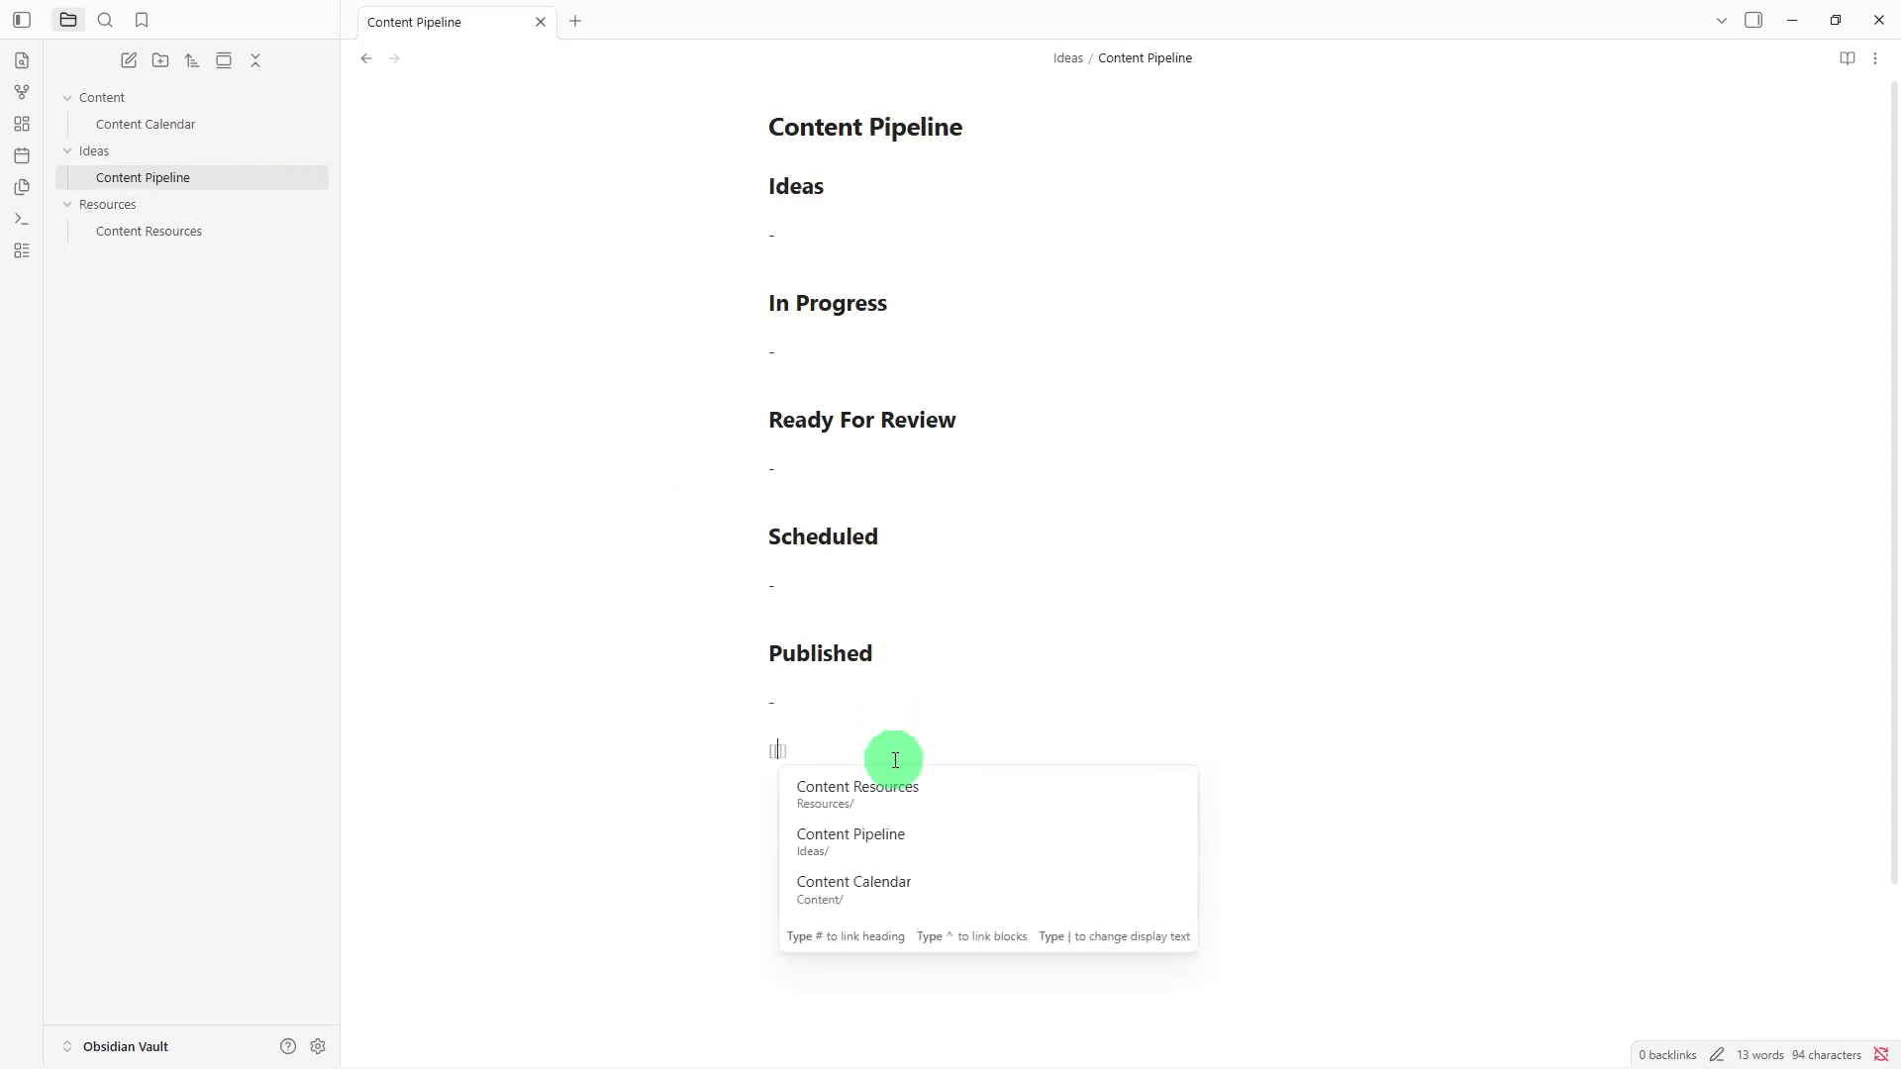
left_click(880, 783)
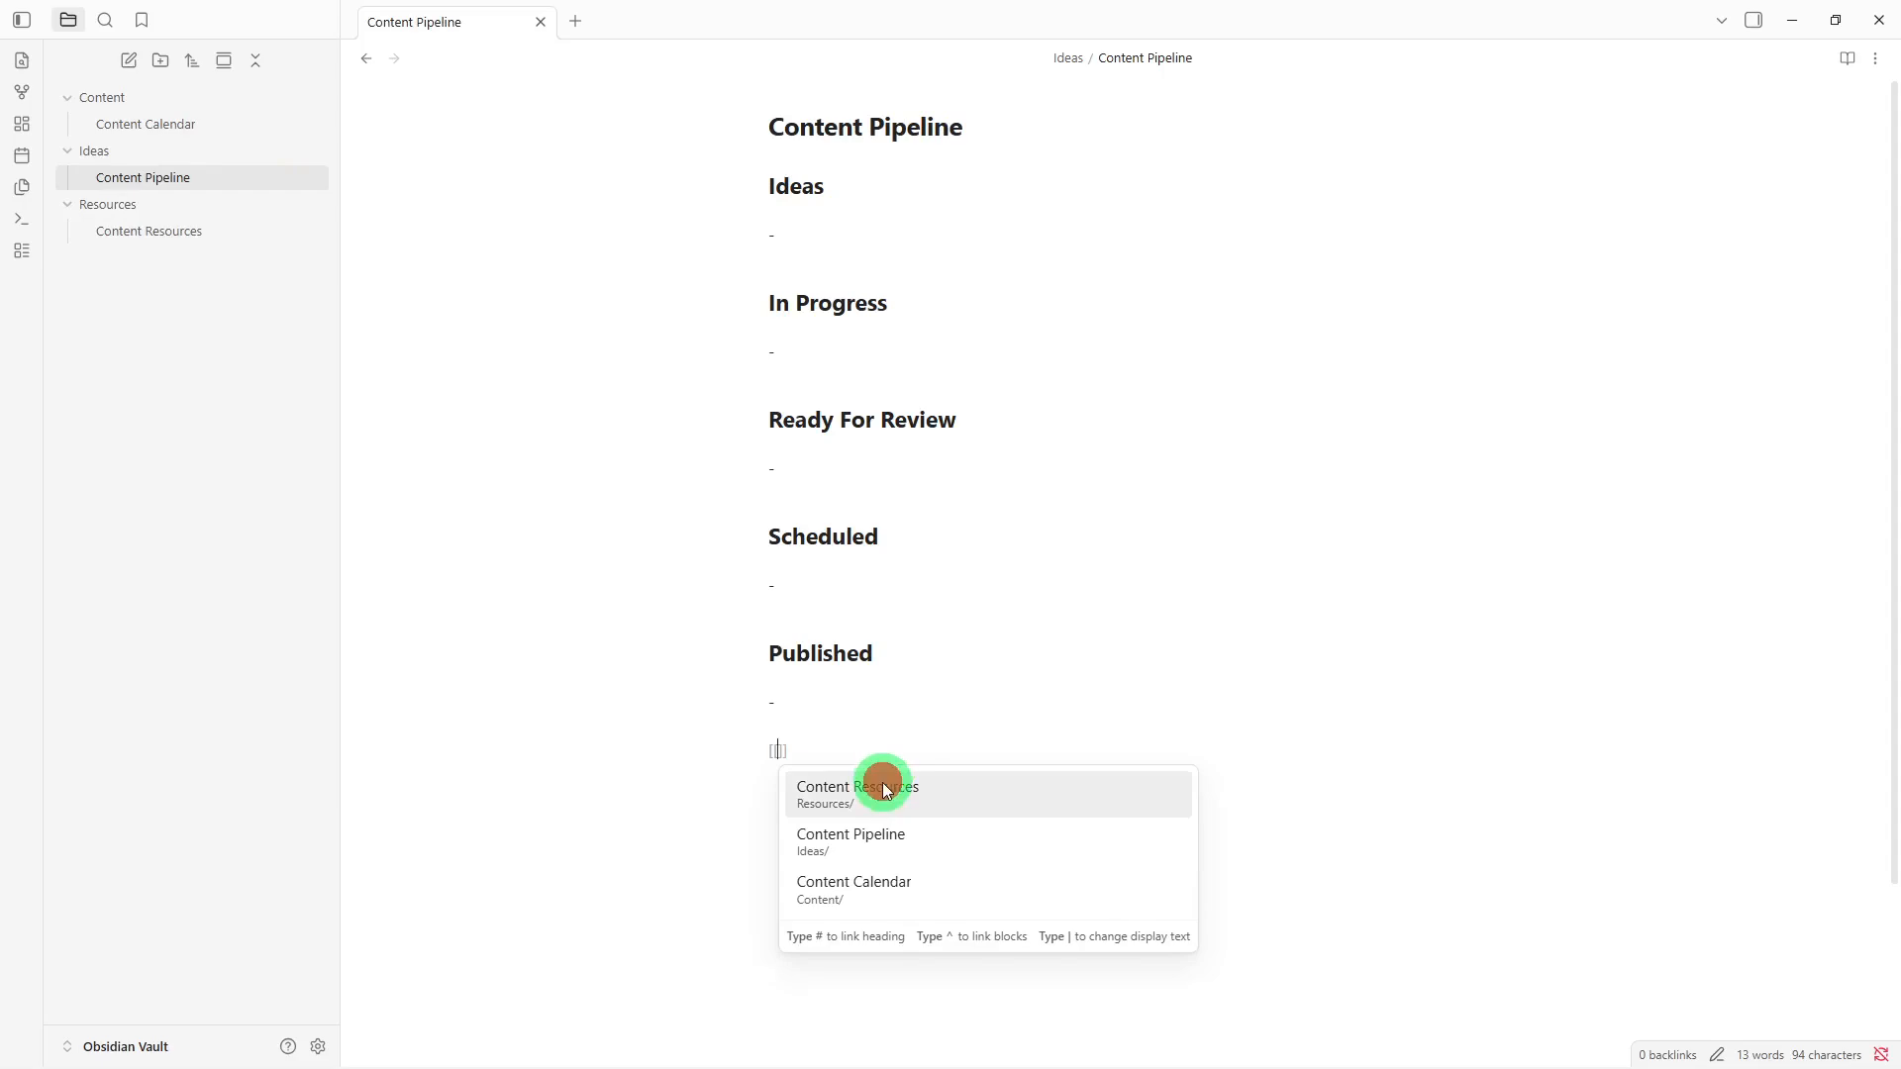
Step: Add an internal link to Content Calendar on the line under the Content Resources link
key("Return")
type("[[")
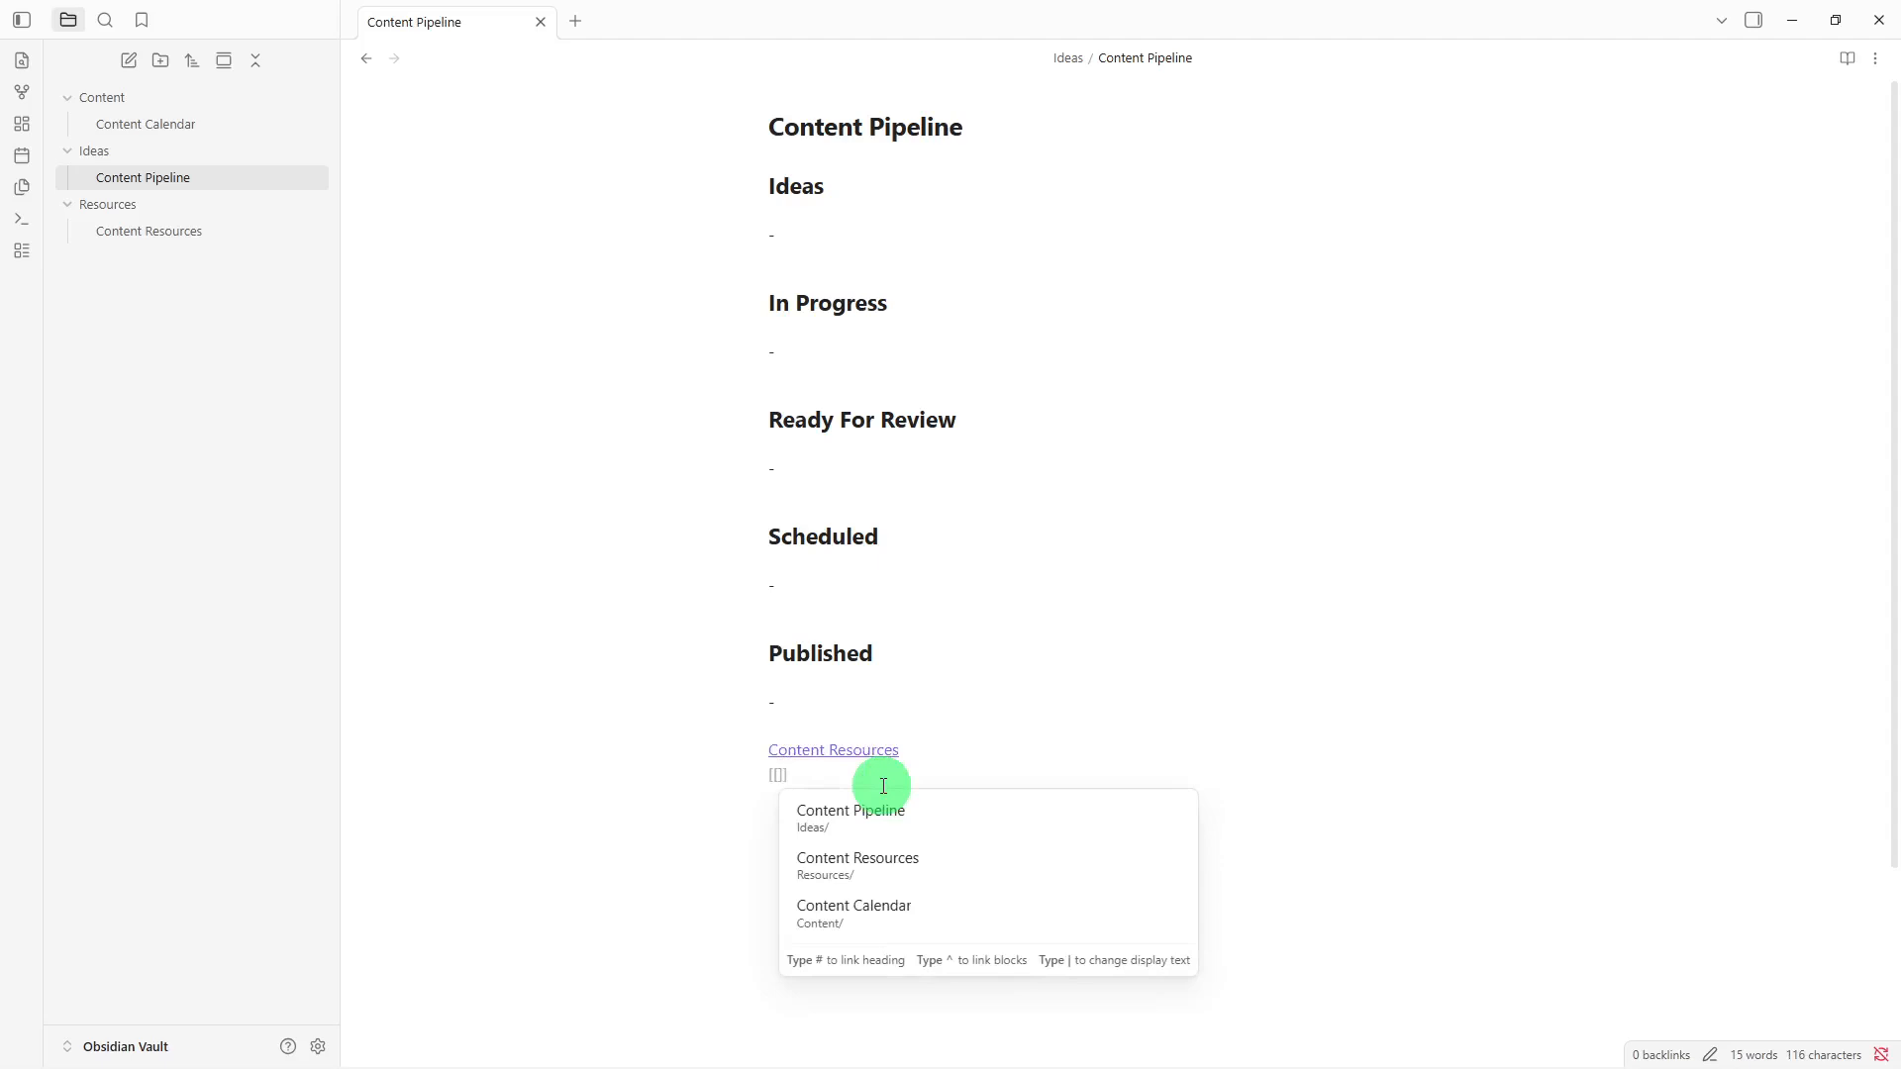
left_click(869, 913)
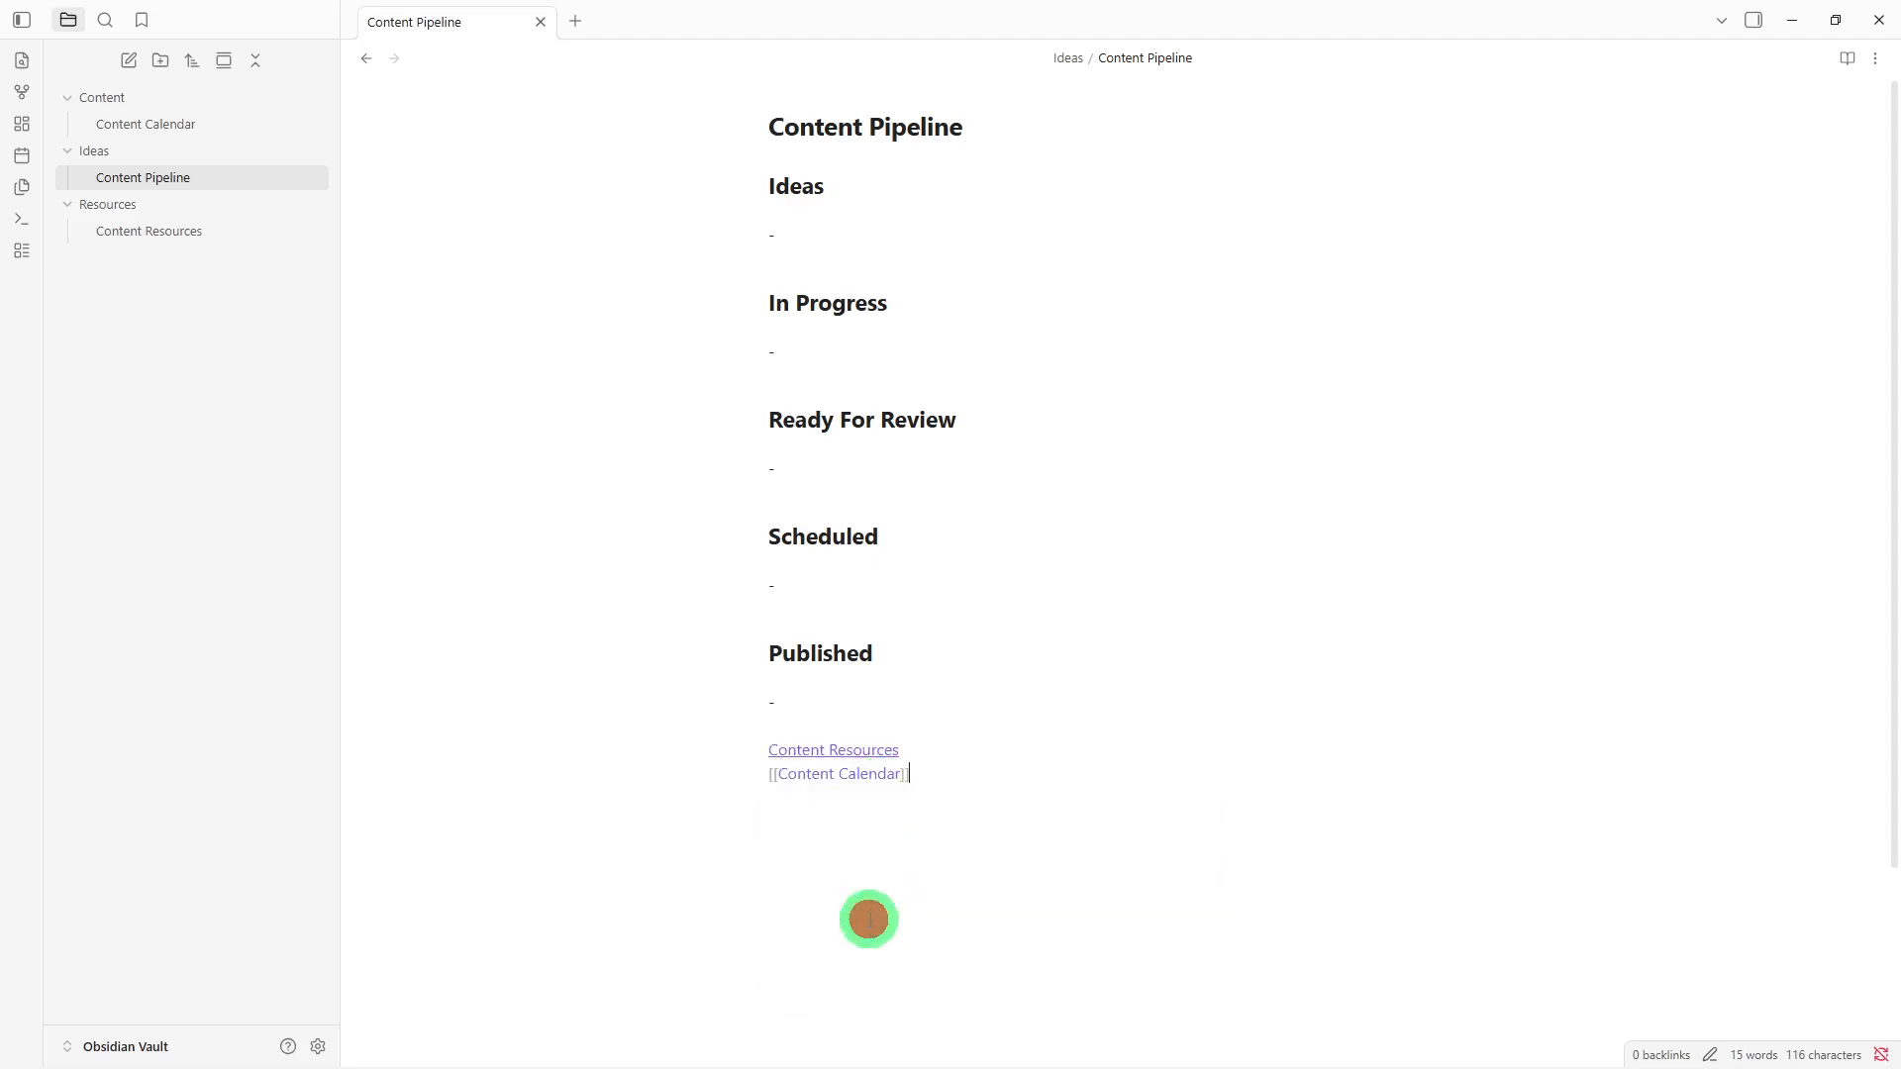
key("Return")
Step: Open the Content Calendar note from its link and add an internal link to Content Pipeline below the Published section
left_click(890, 789)
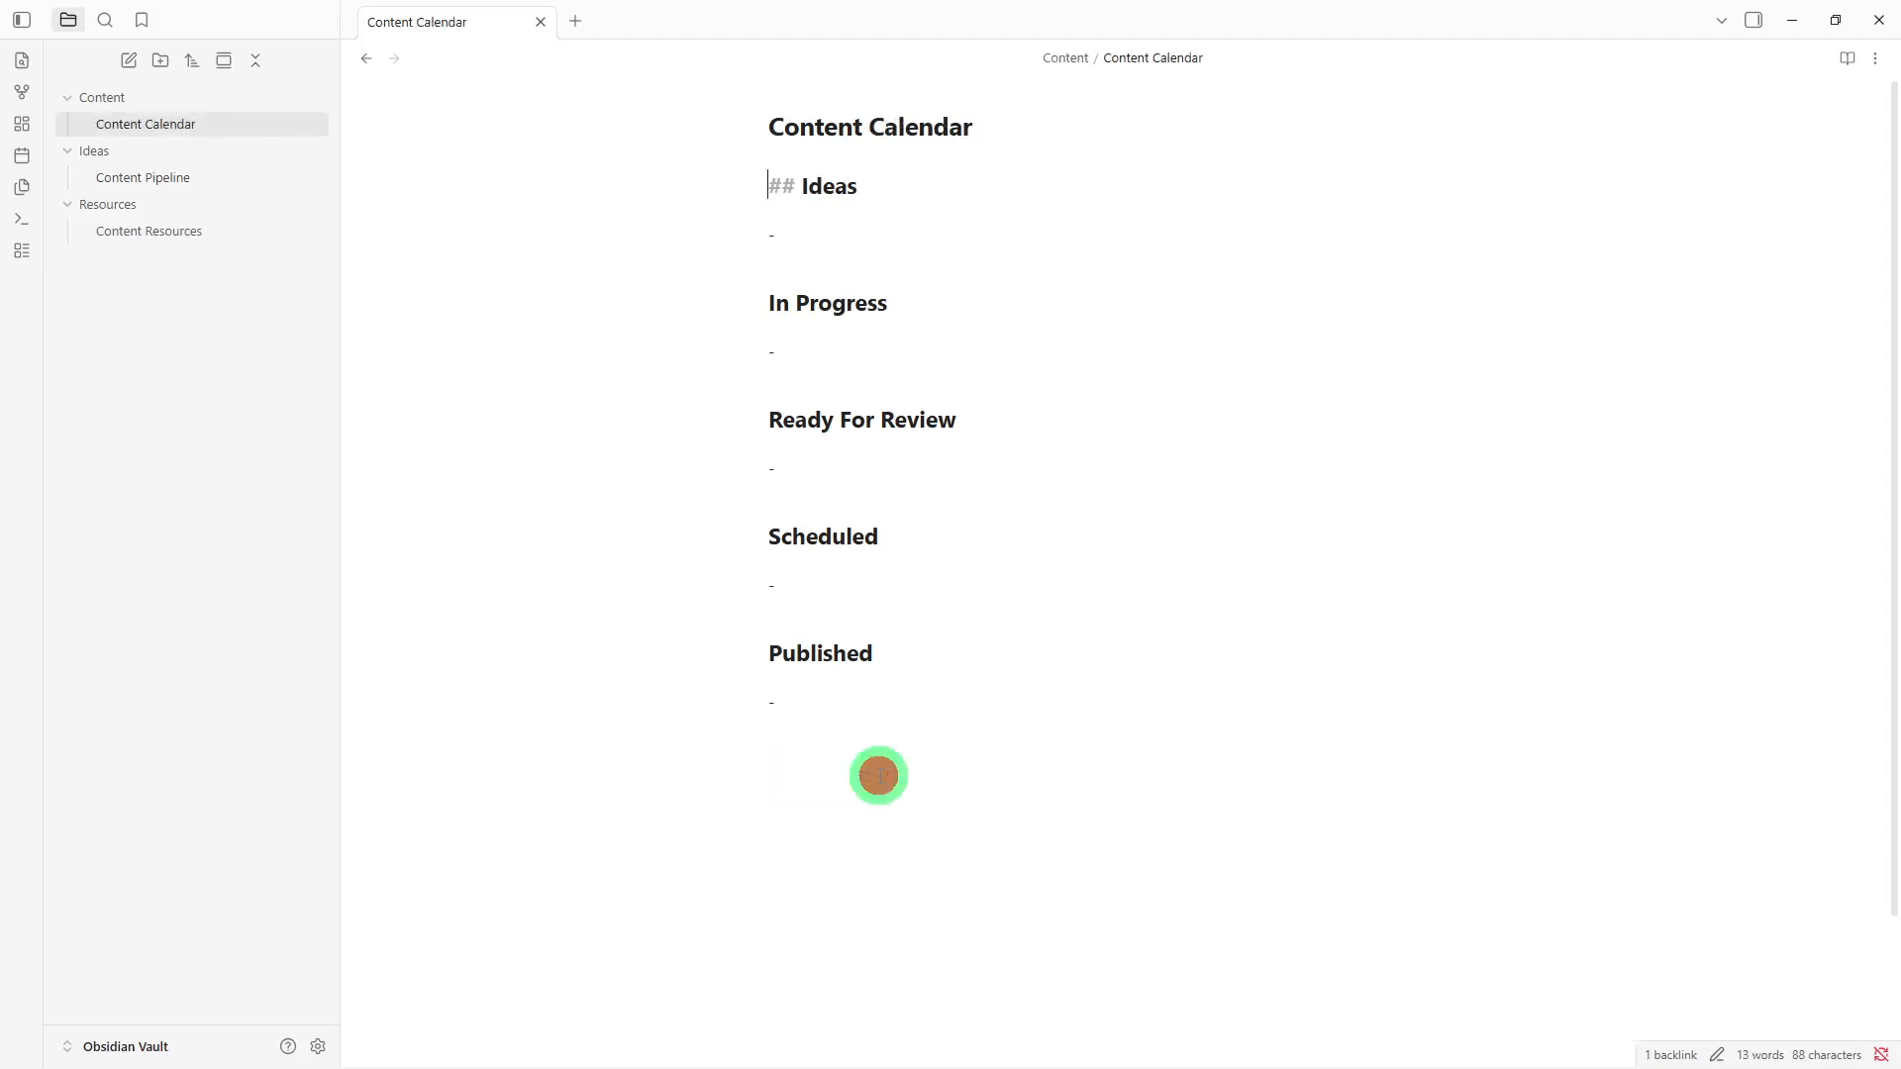
left_click(902, 828)
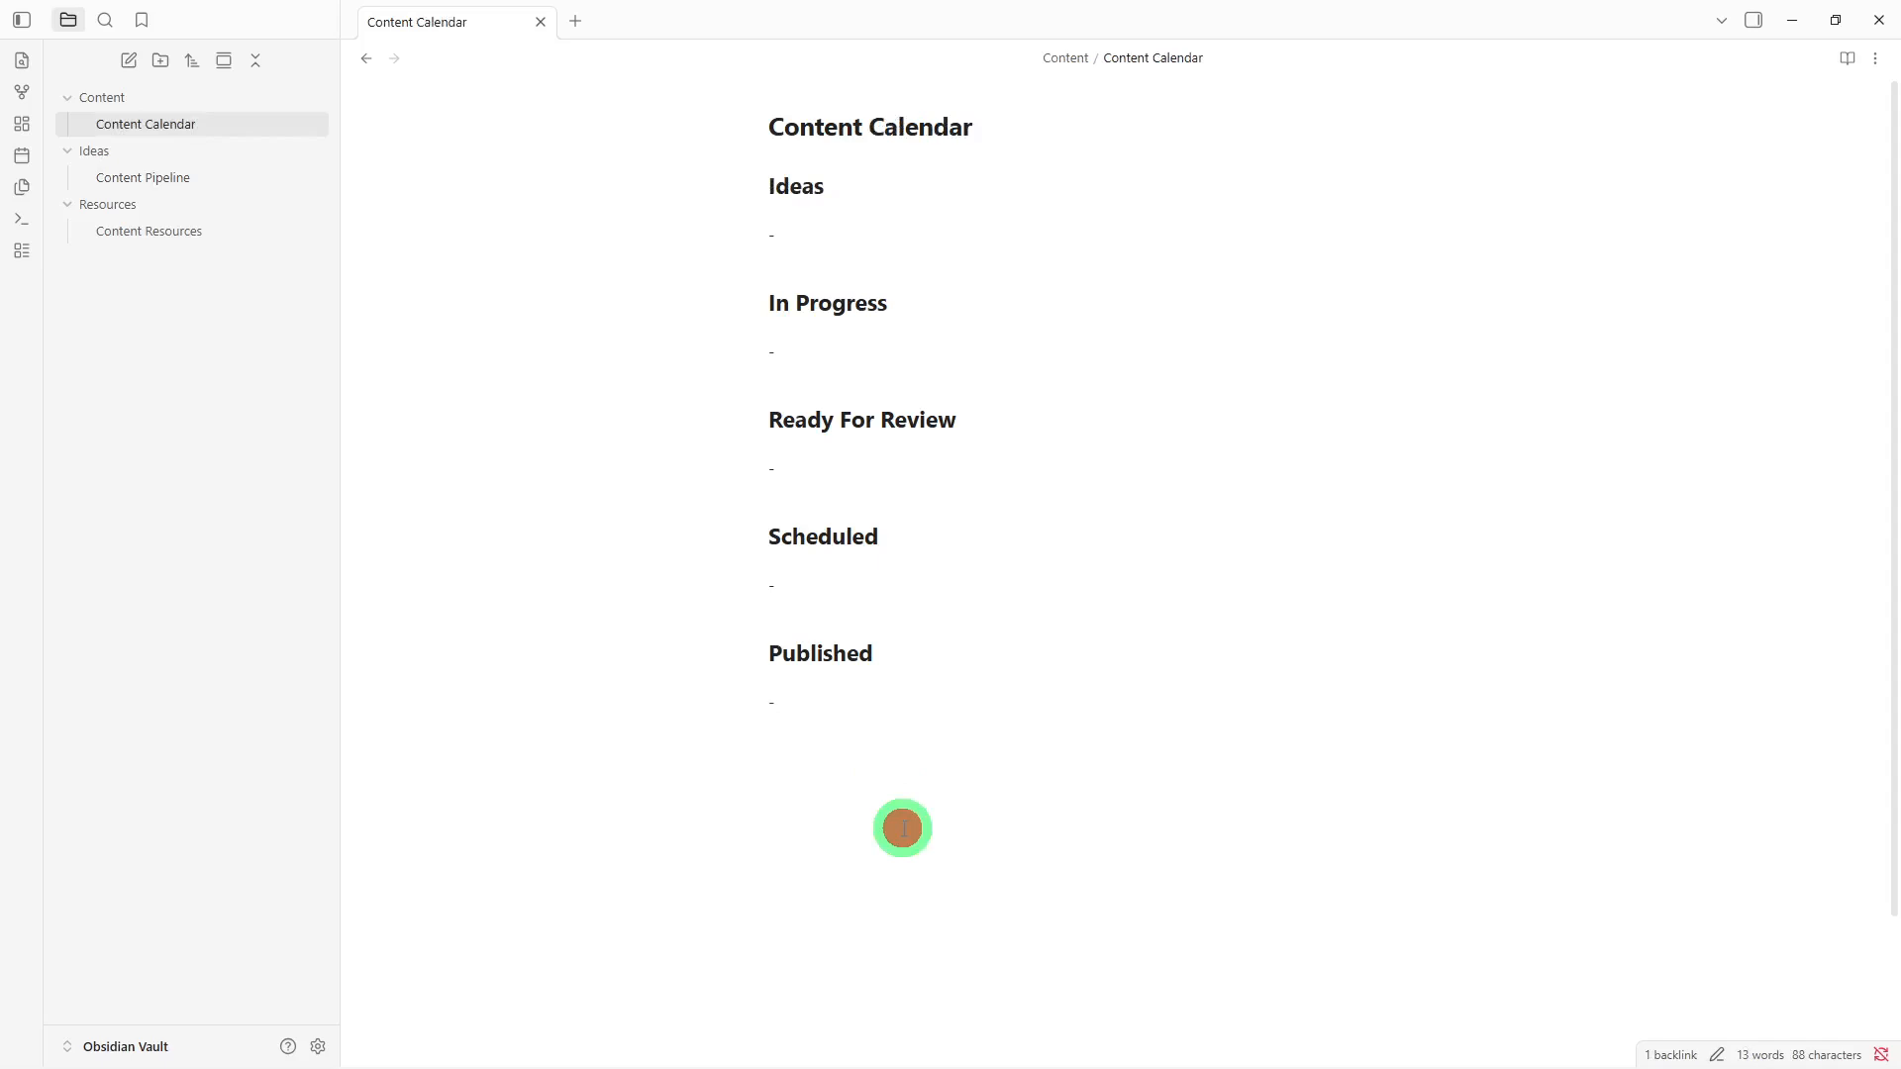
left_click(903, 827)
type("[[")
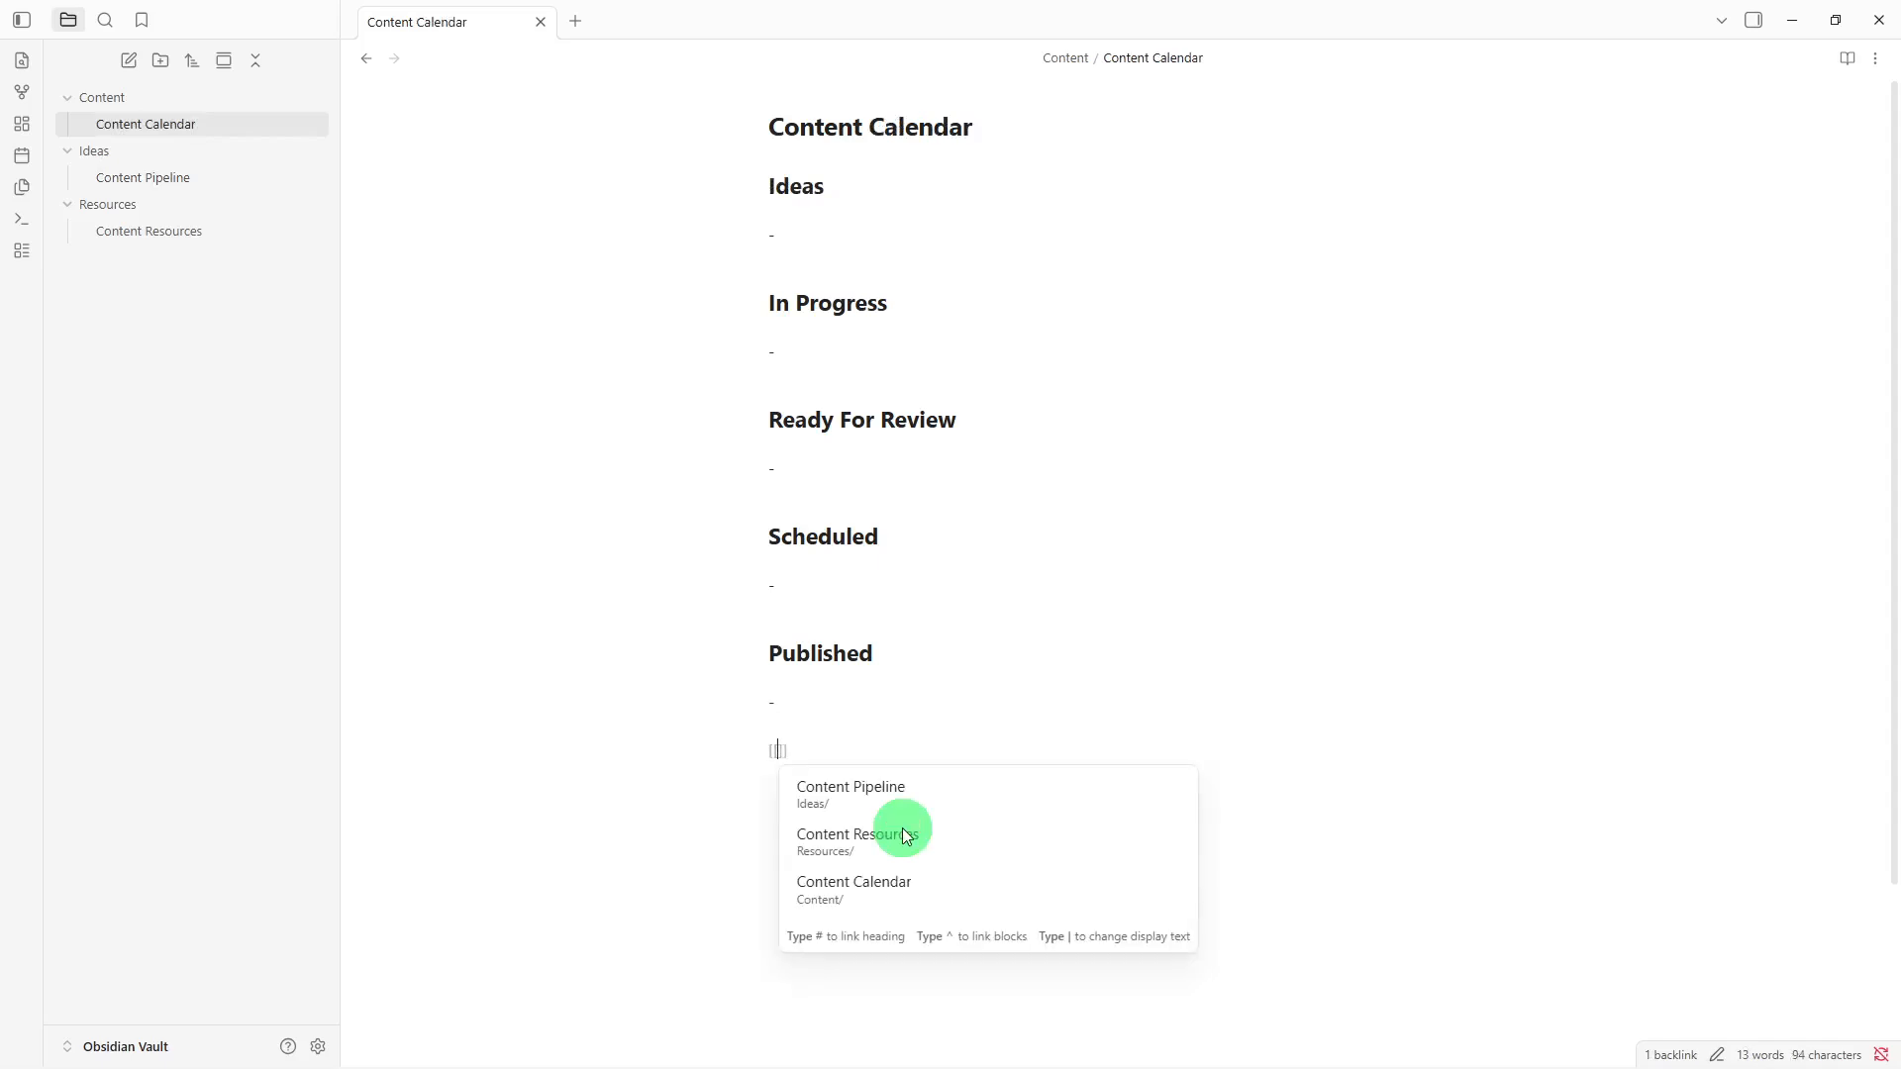
left_click(913, 804)
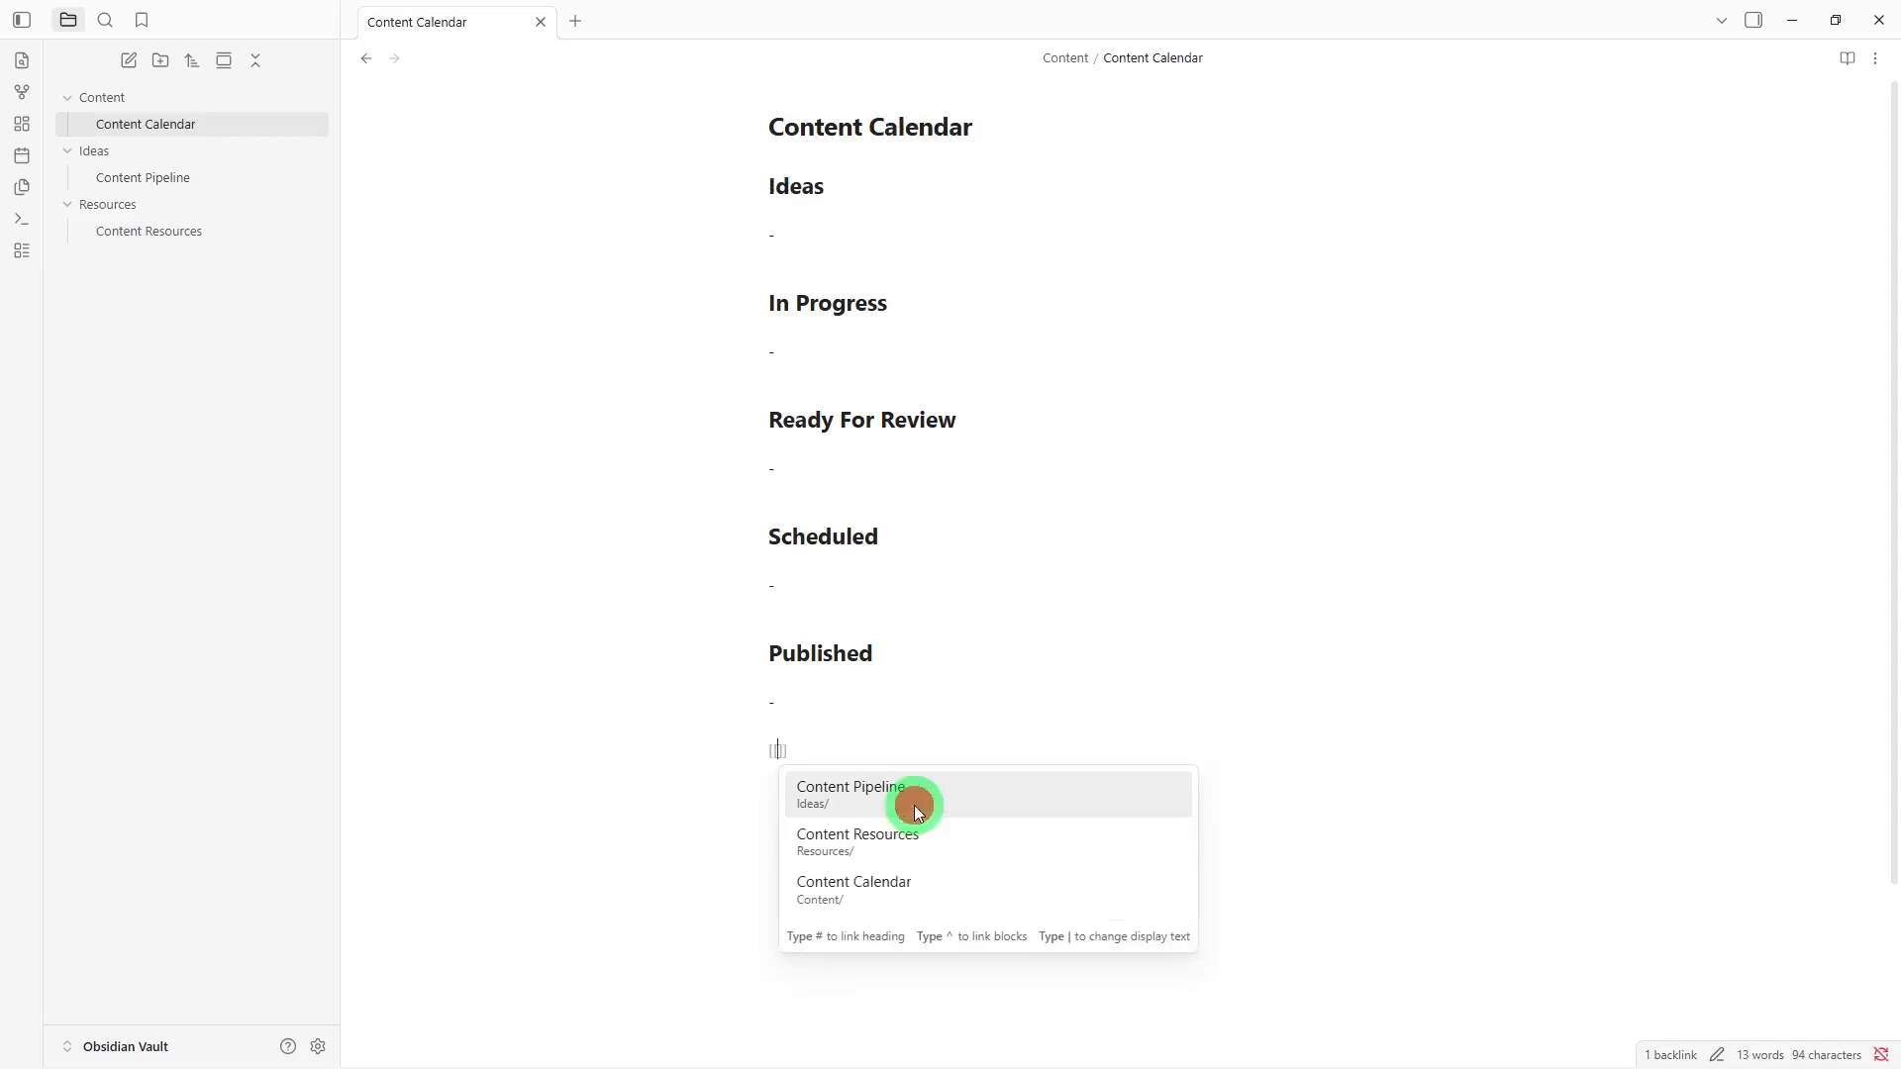
Step: Add an internal link to Content Resources on the line under the Content Pipeline link in the Content Calendar note
key("Return")
type("[[")
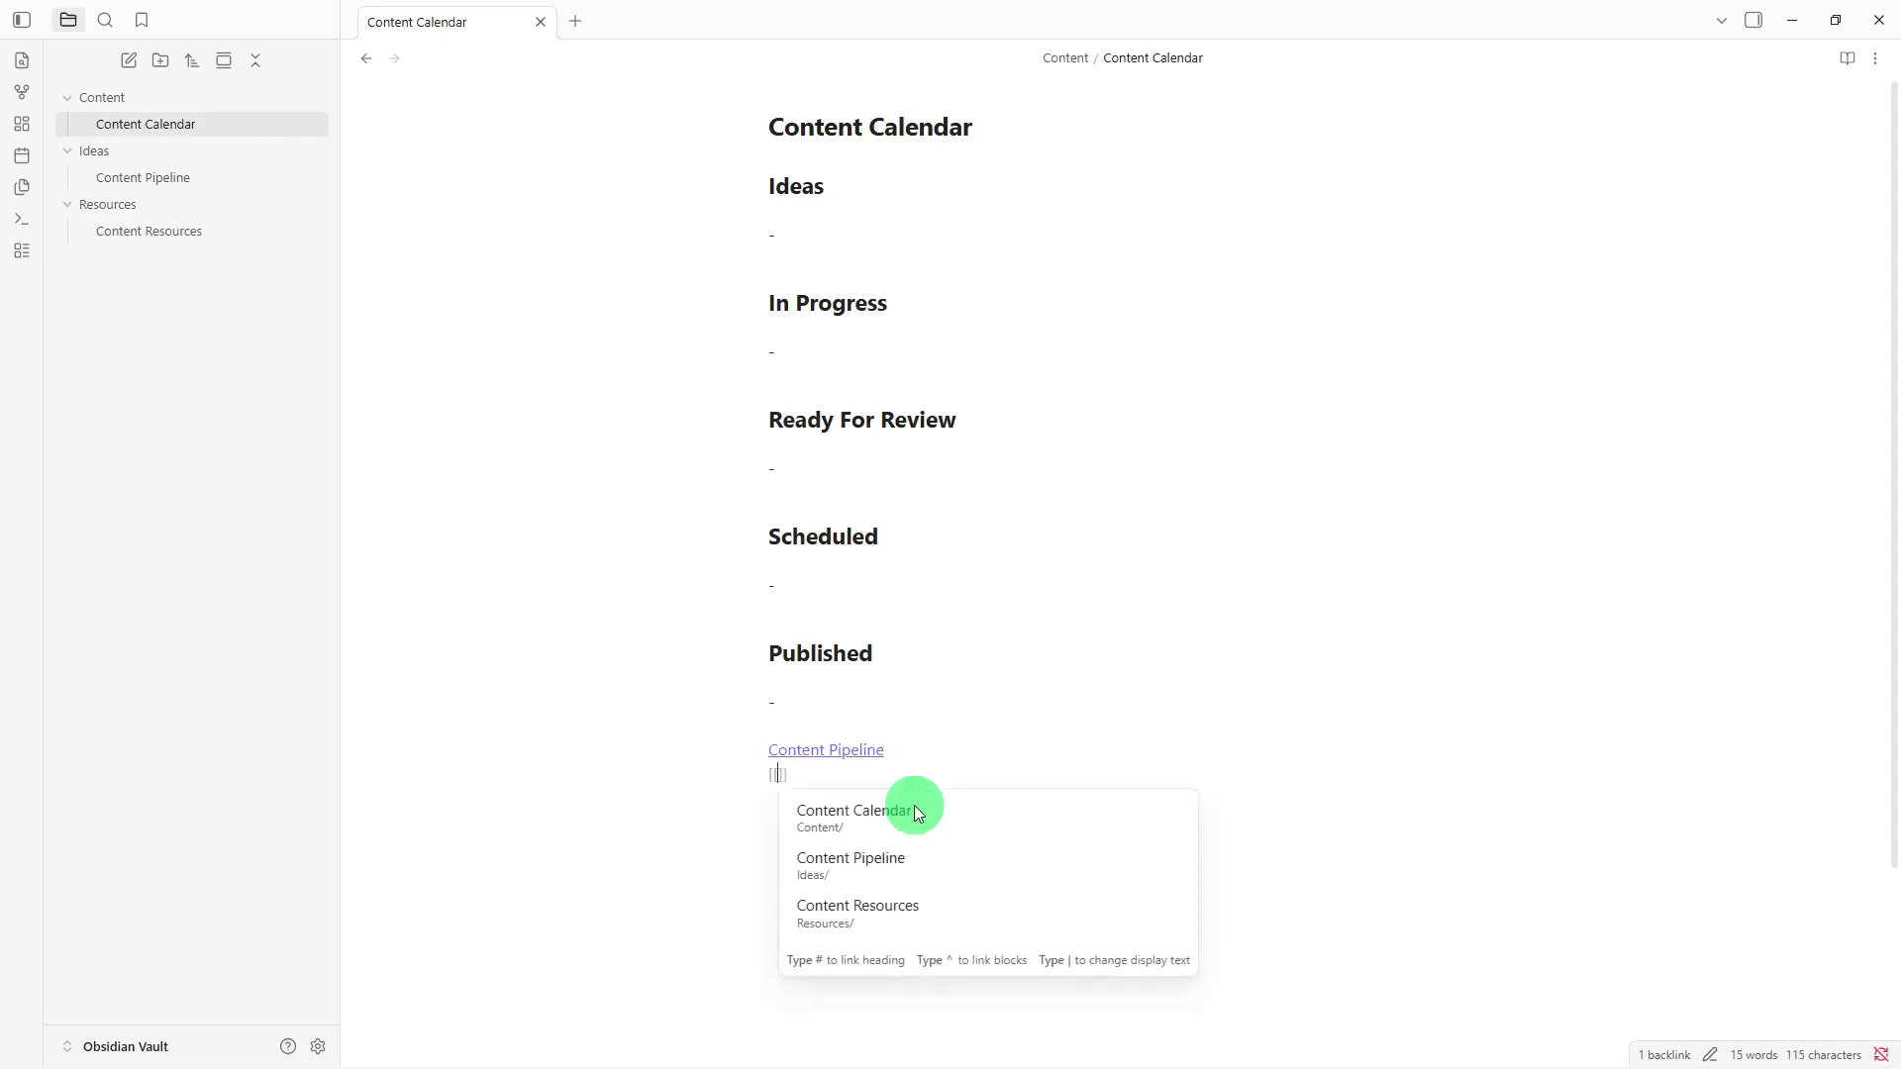
left_click(882, 909)
key("Return")
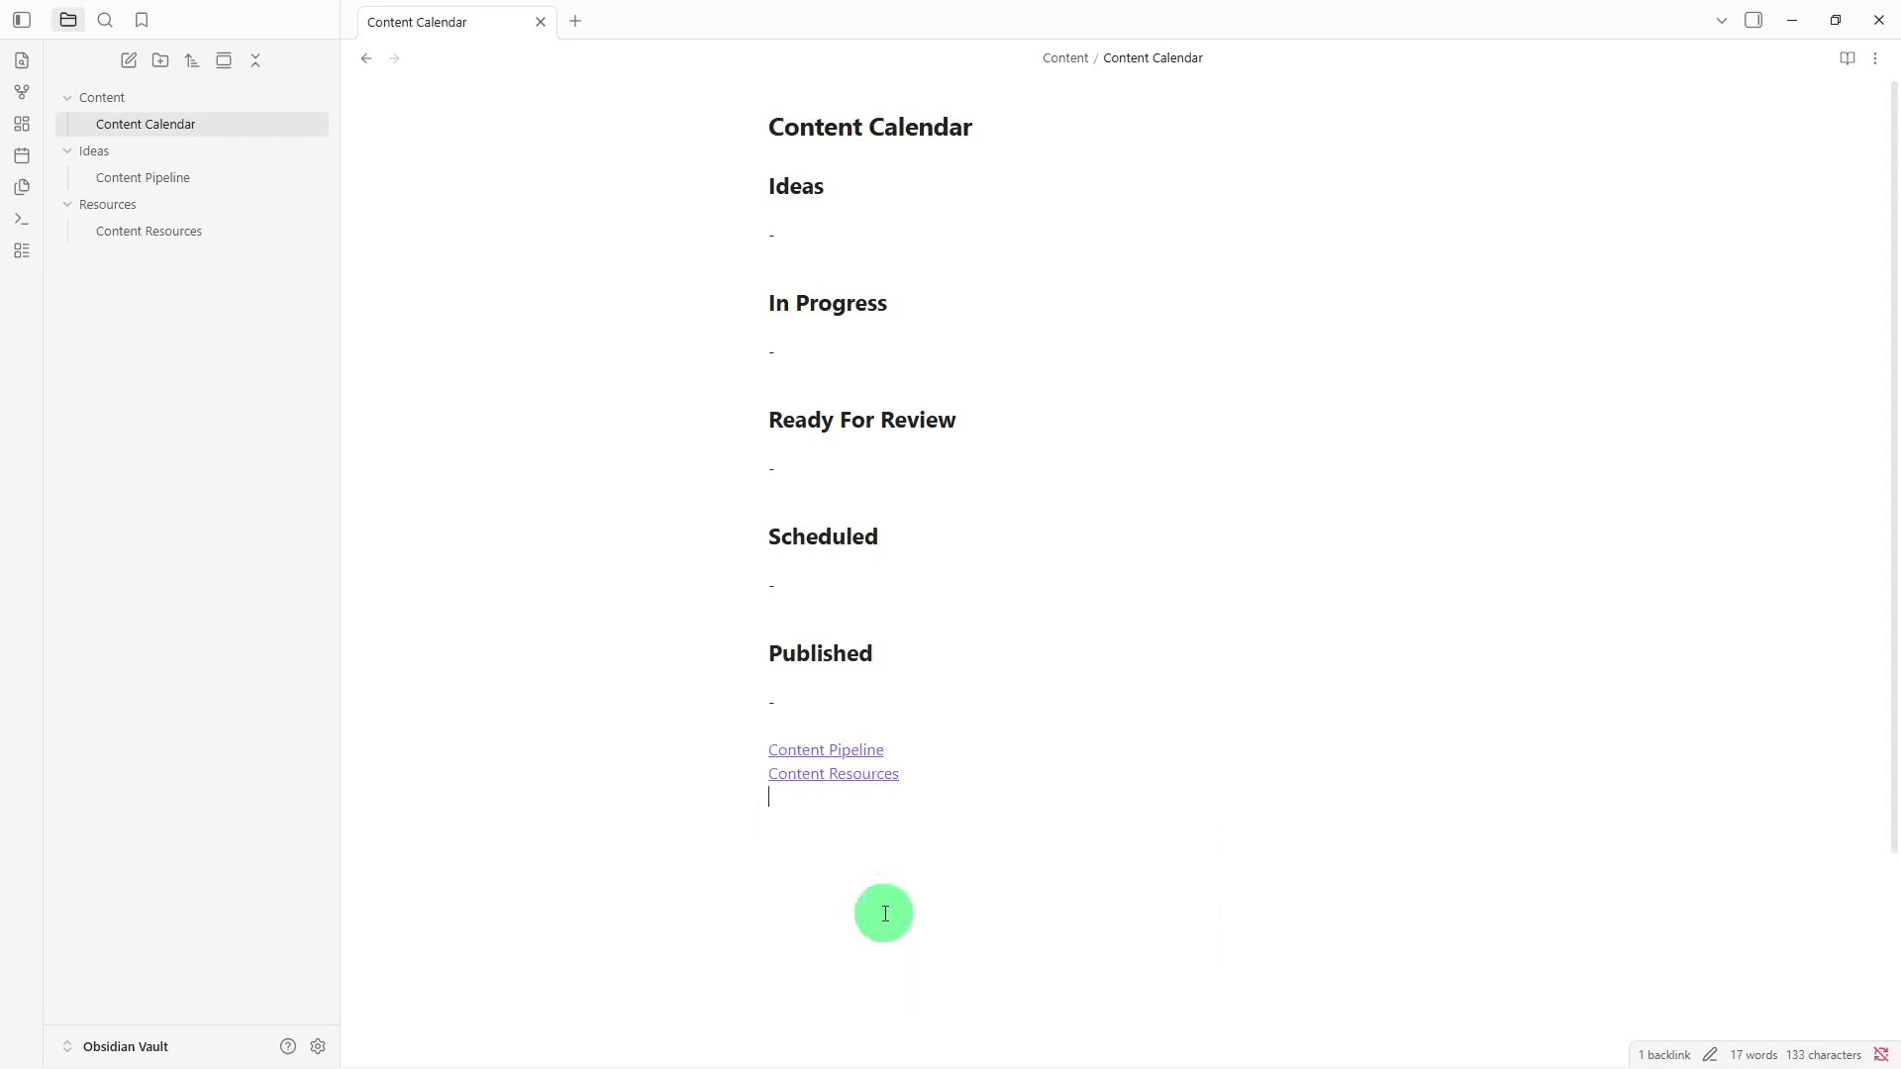
Step: Open the Content Resources note from its link and add an internal link to Content Calendar below the Notes section
left_click(870, 787)
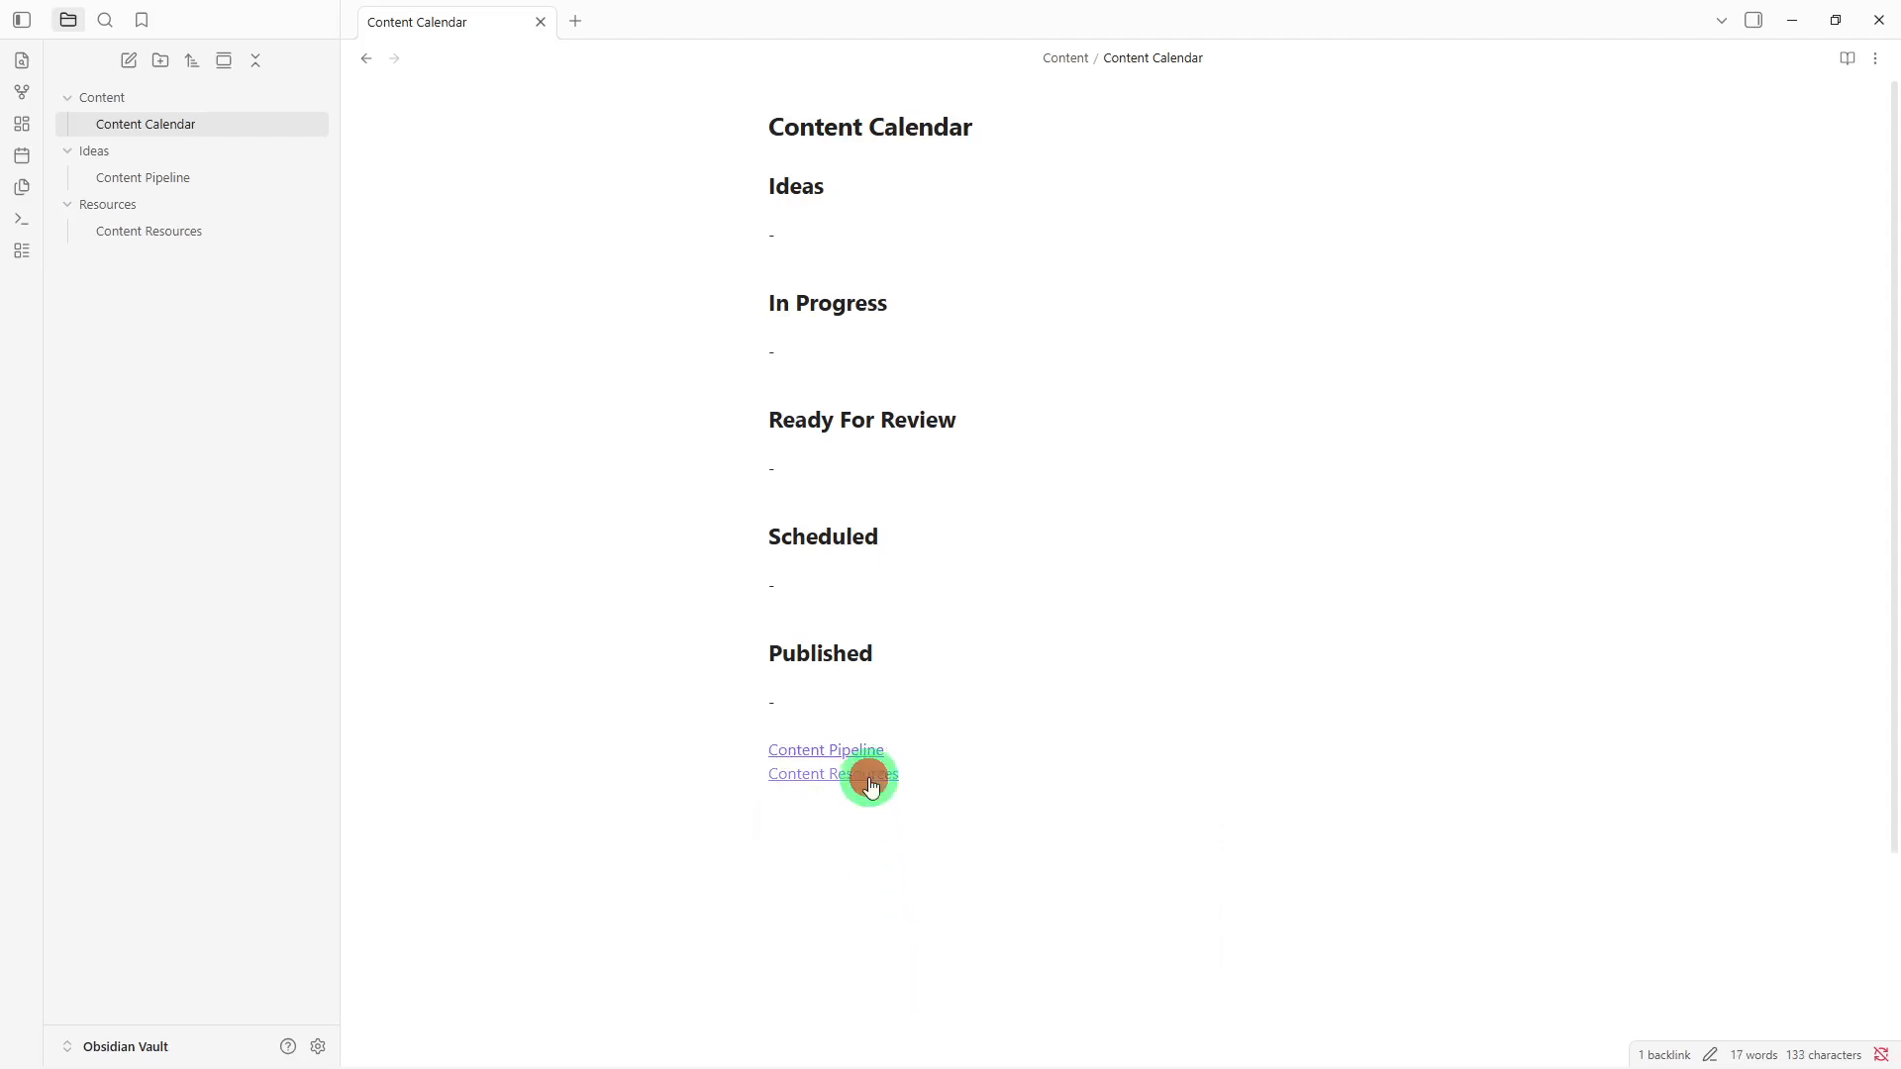
left_click(865, 872)
key("Return")
key("Return")
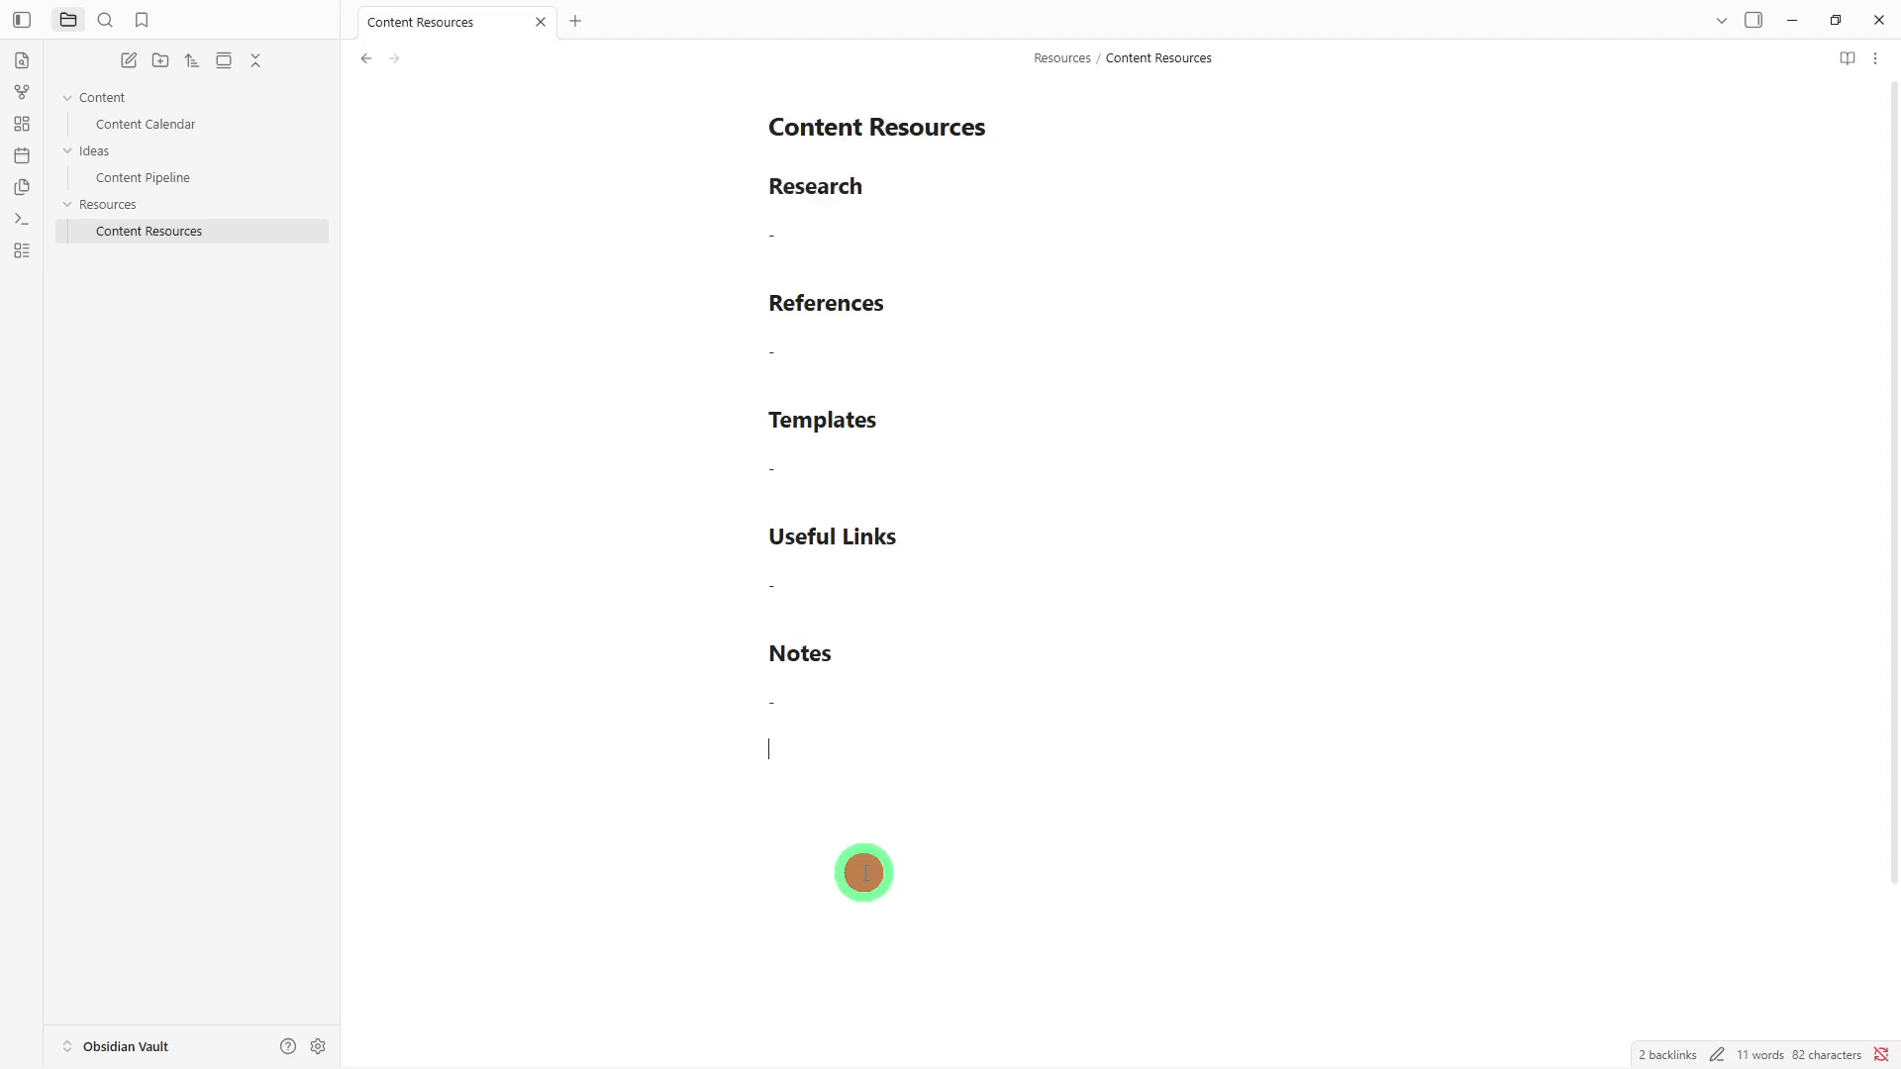
type("[[")
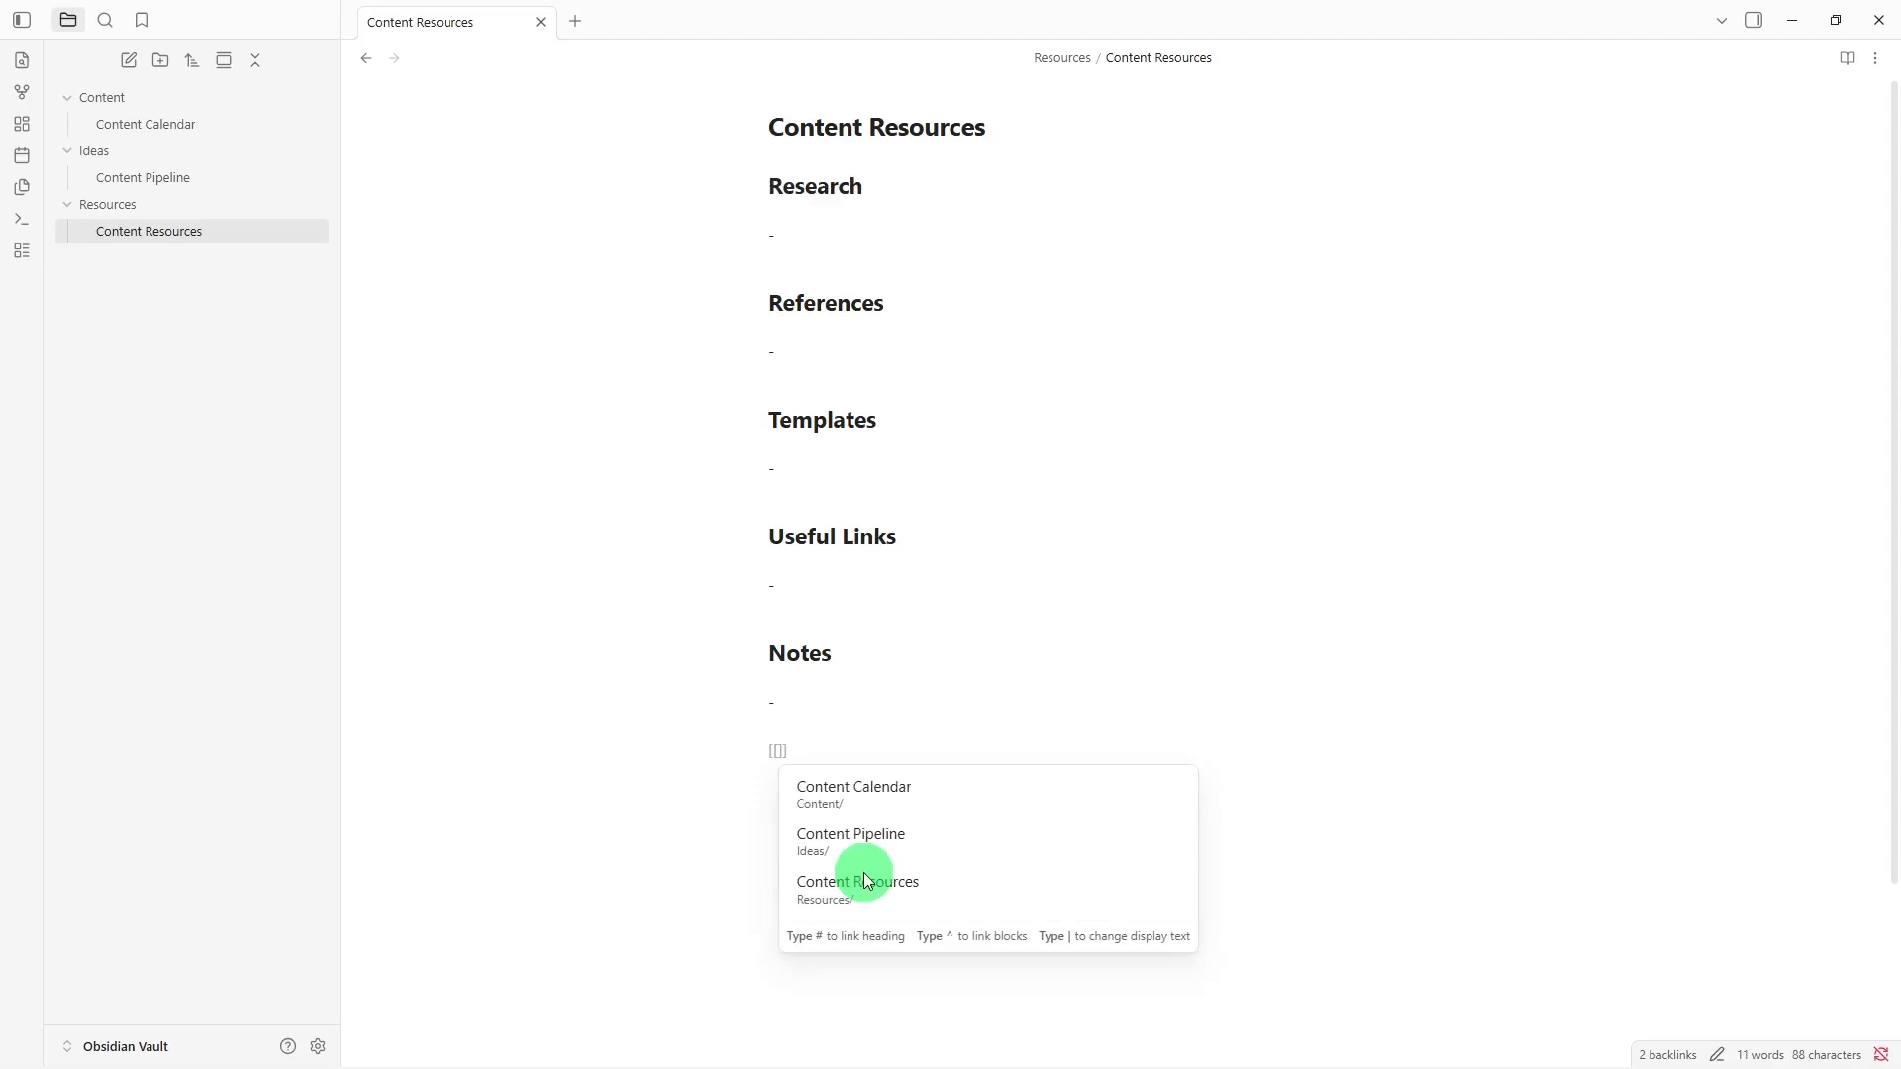
left_click(902, 798)
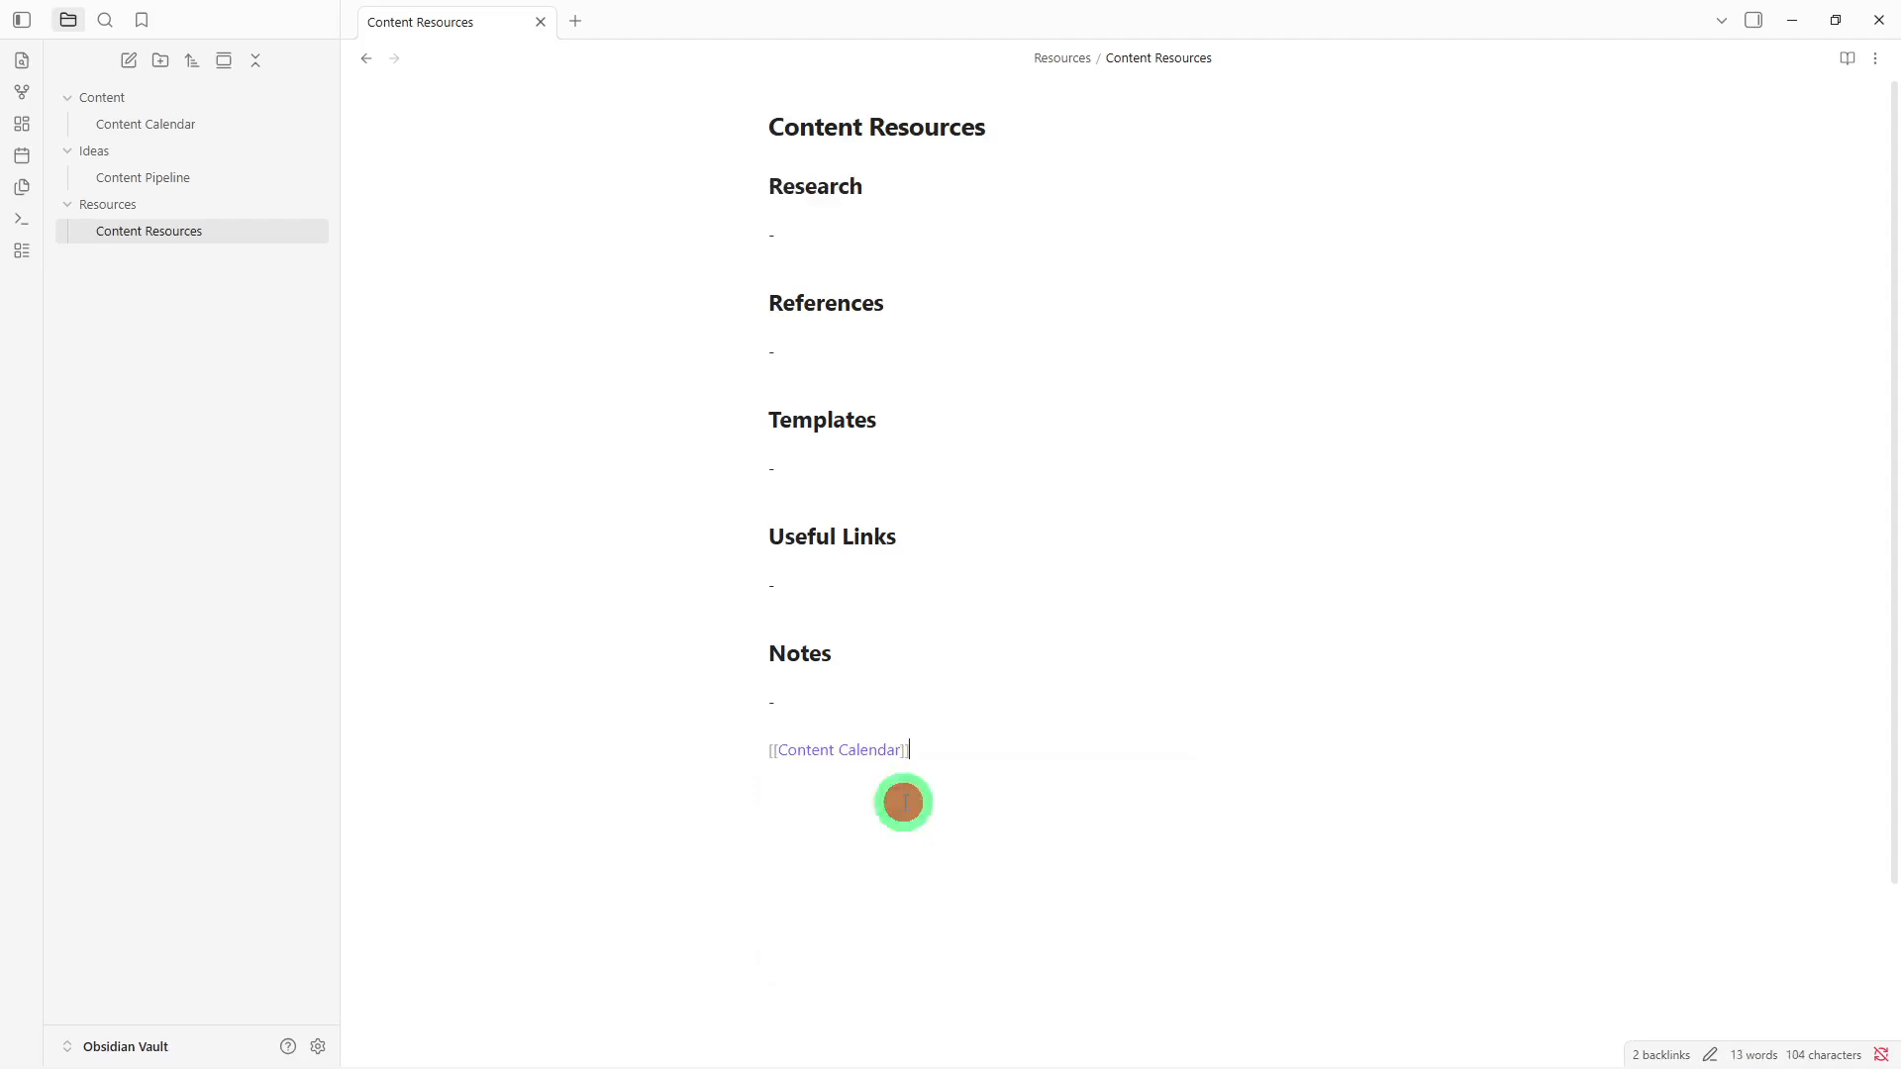
Step: Add an internal link to Content Pipeline on the line under the Content Calendar link in the Content Resources note
key("Return")
type("[[")
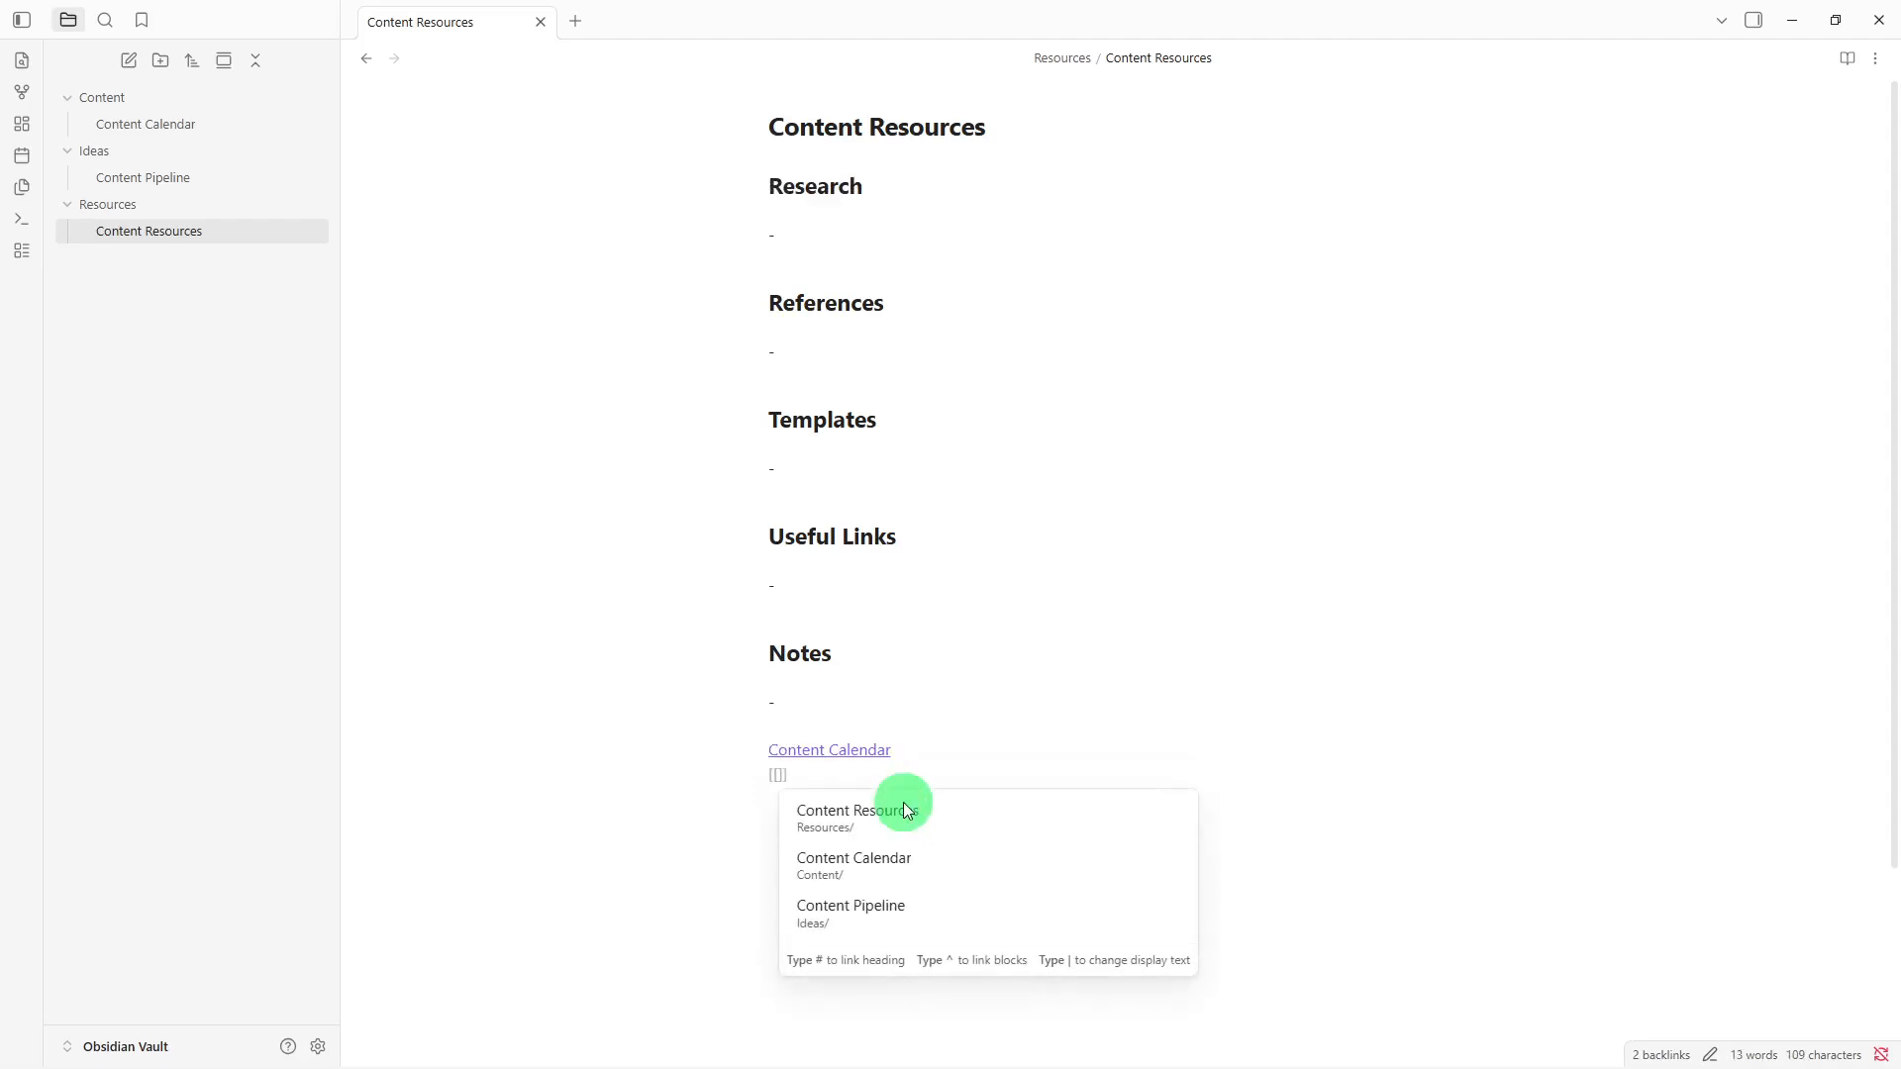
left_click(881, 903)
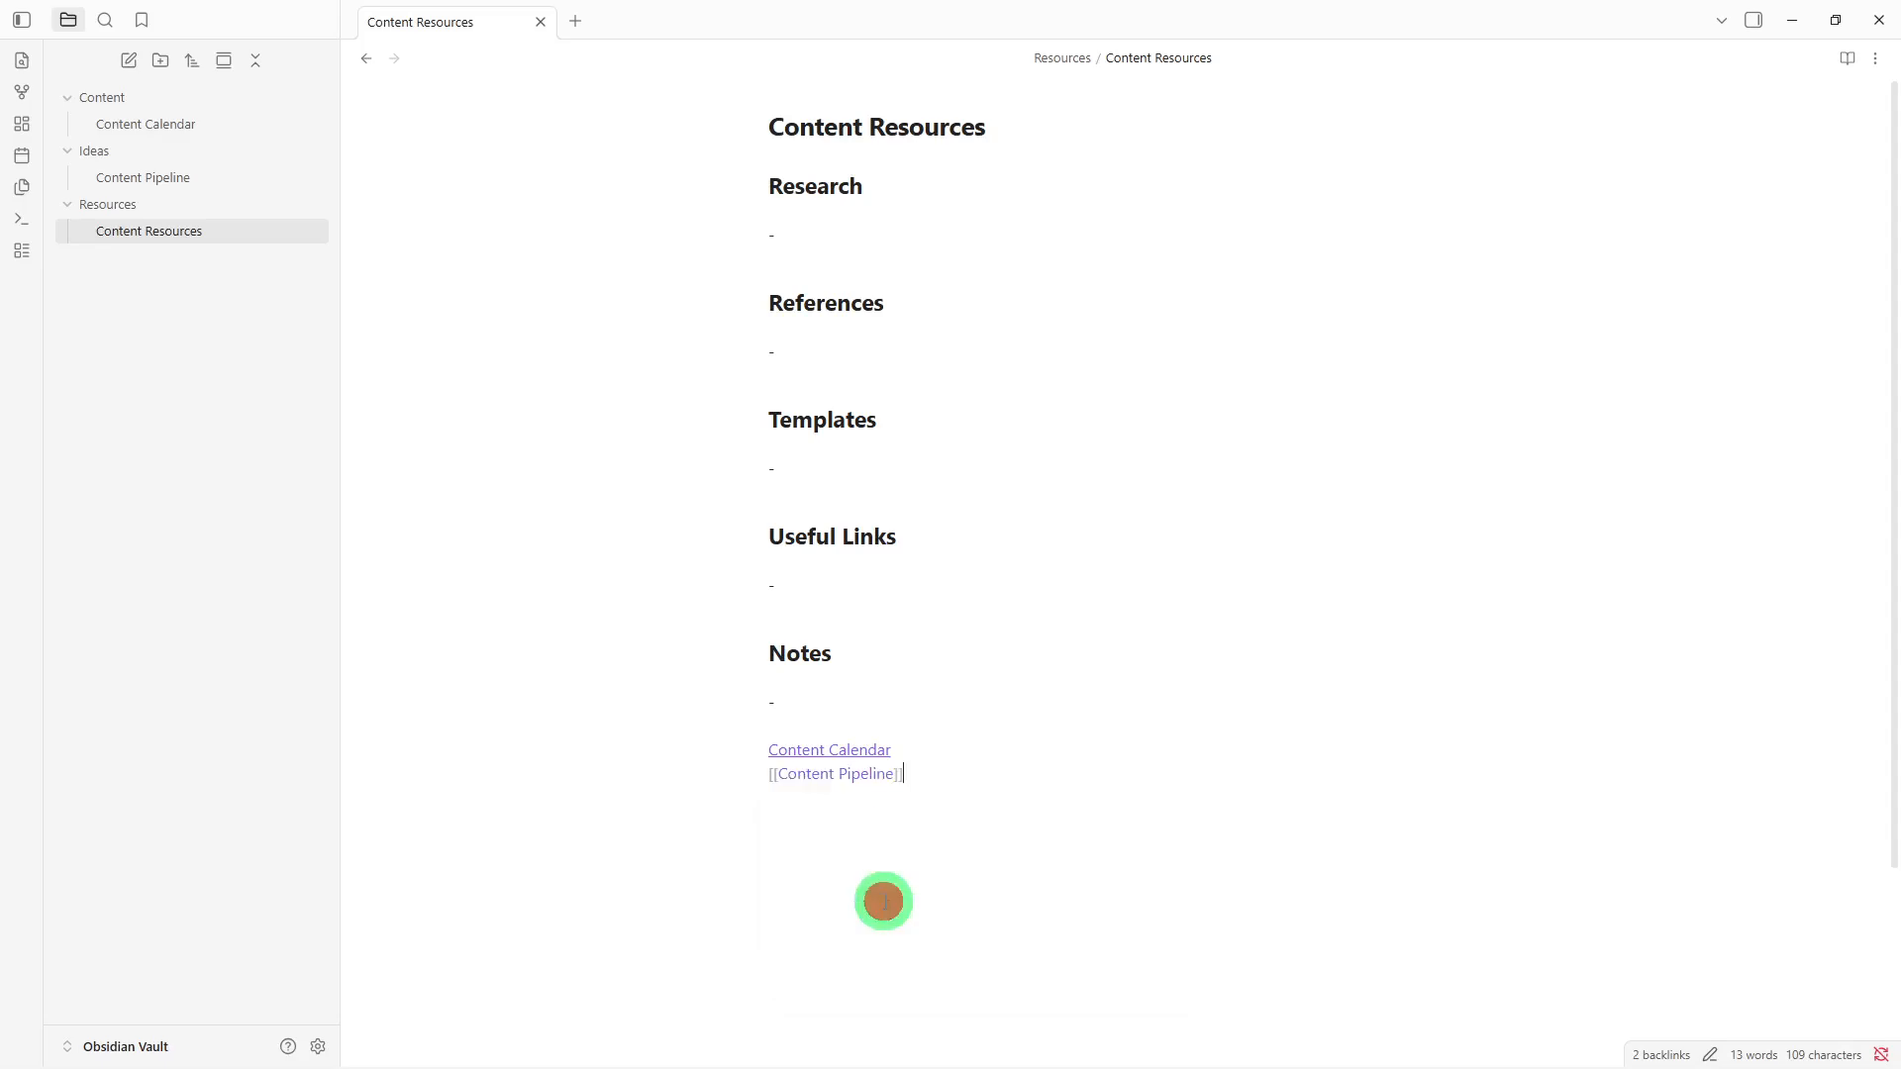
left_click(988, 757)
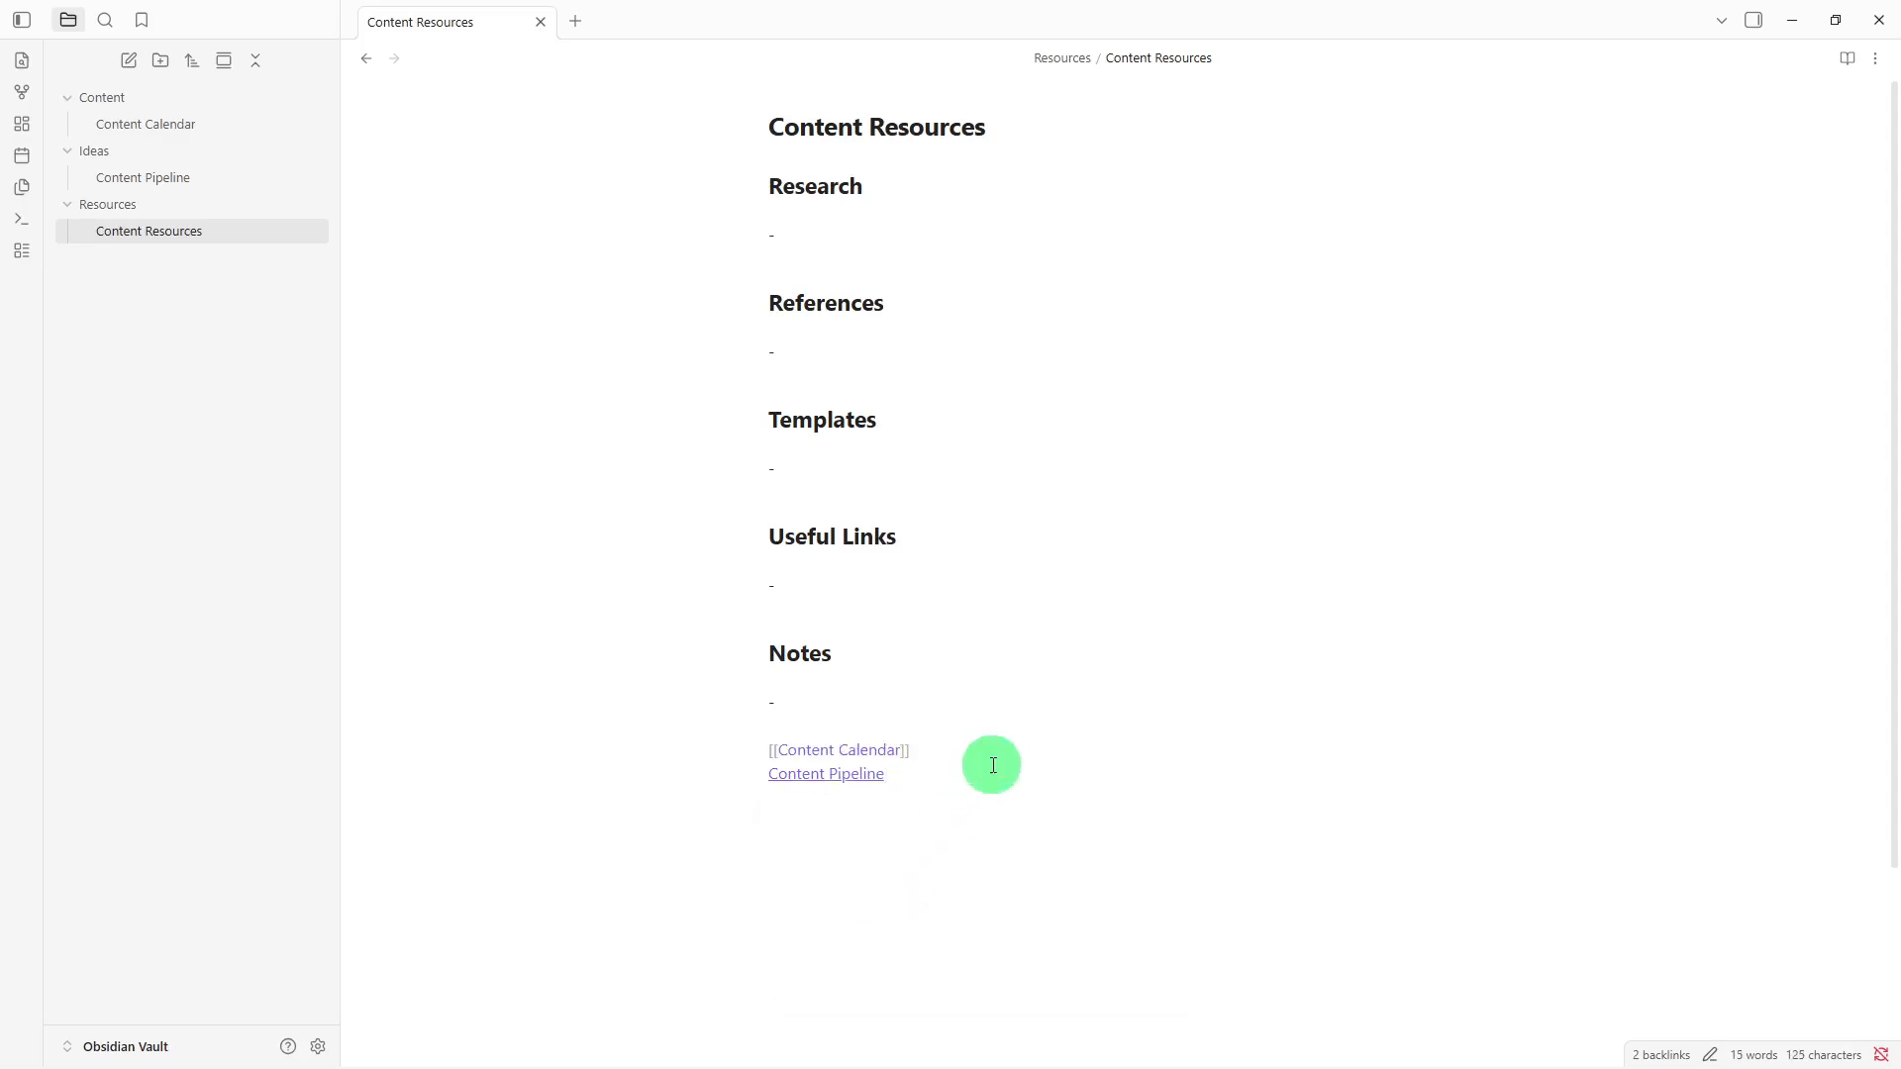
key("Return")
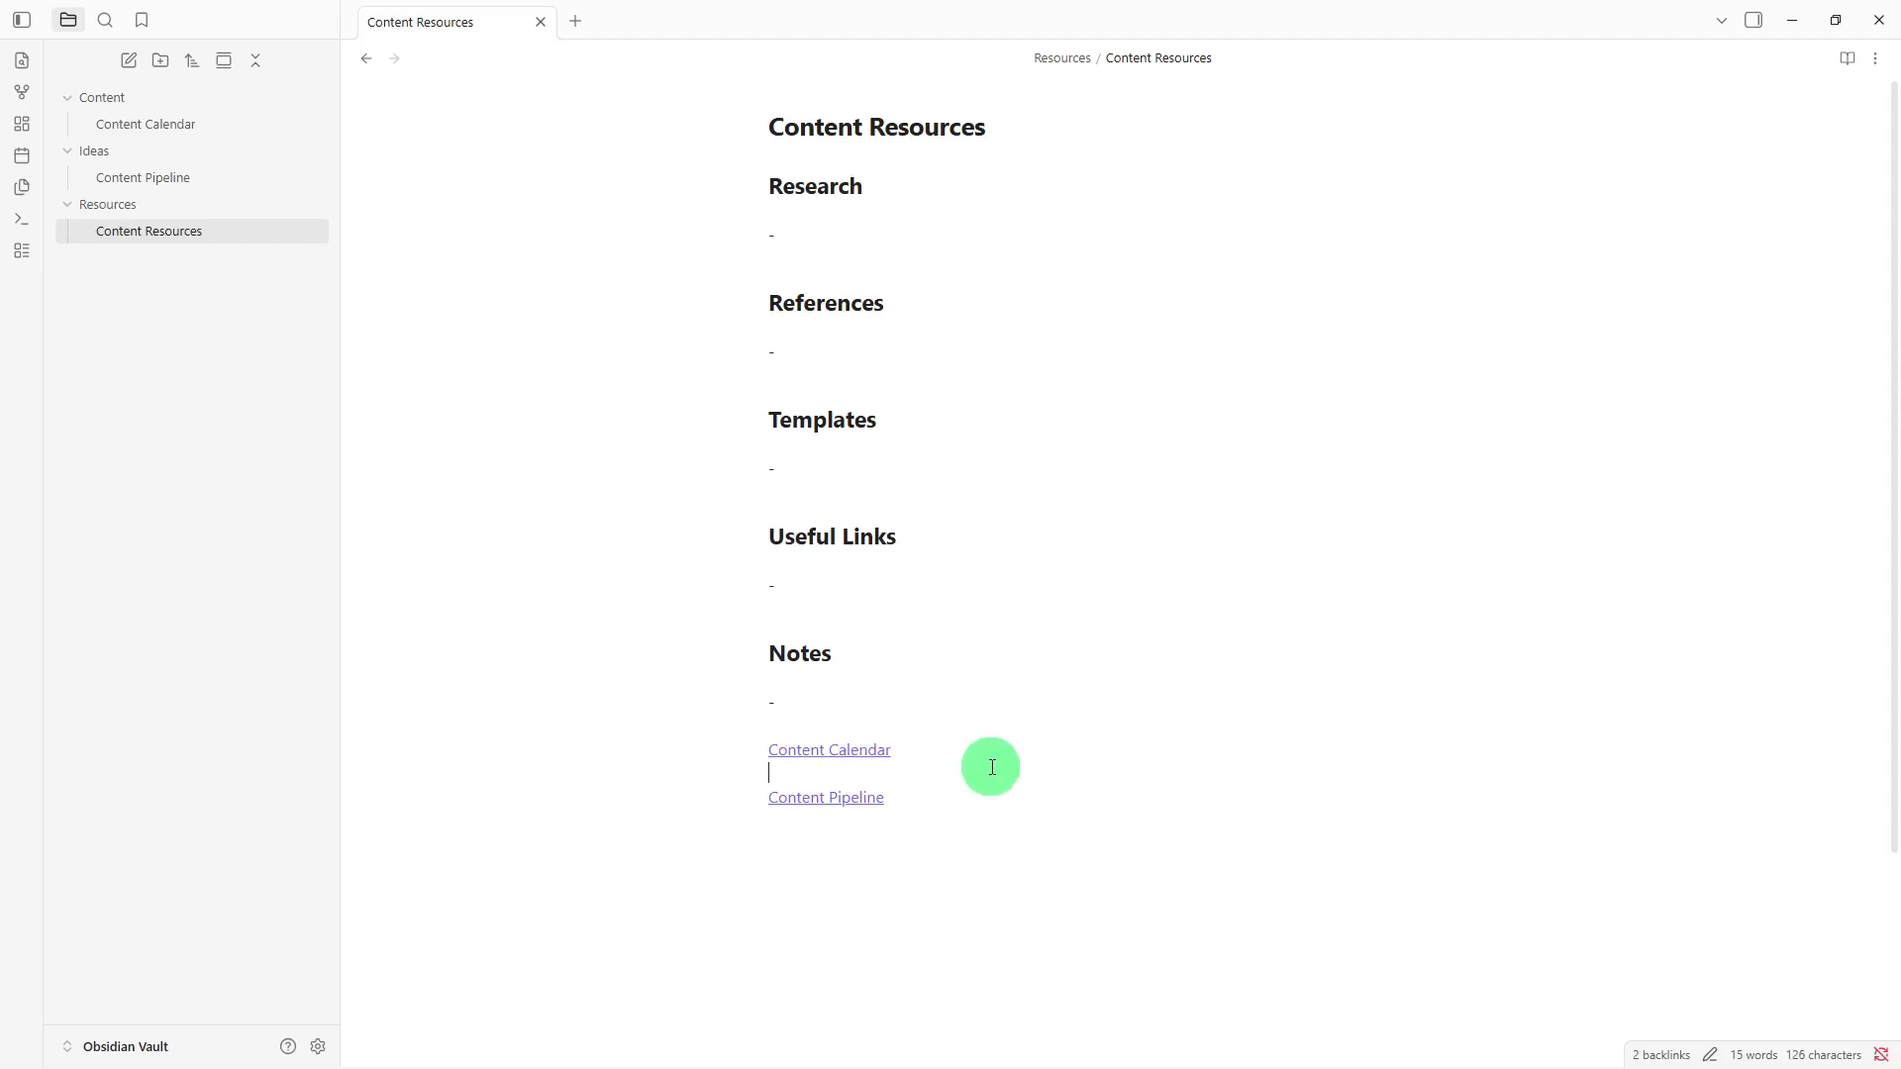
key("BackSpace")
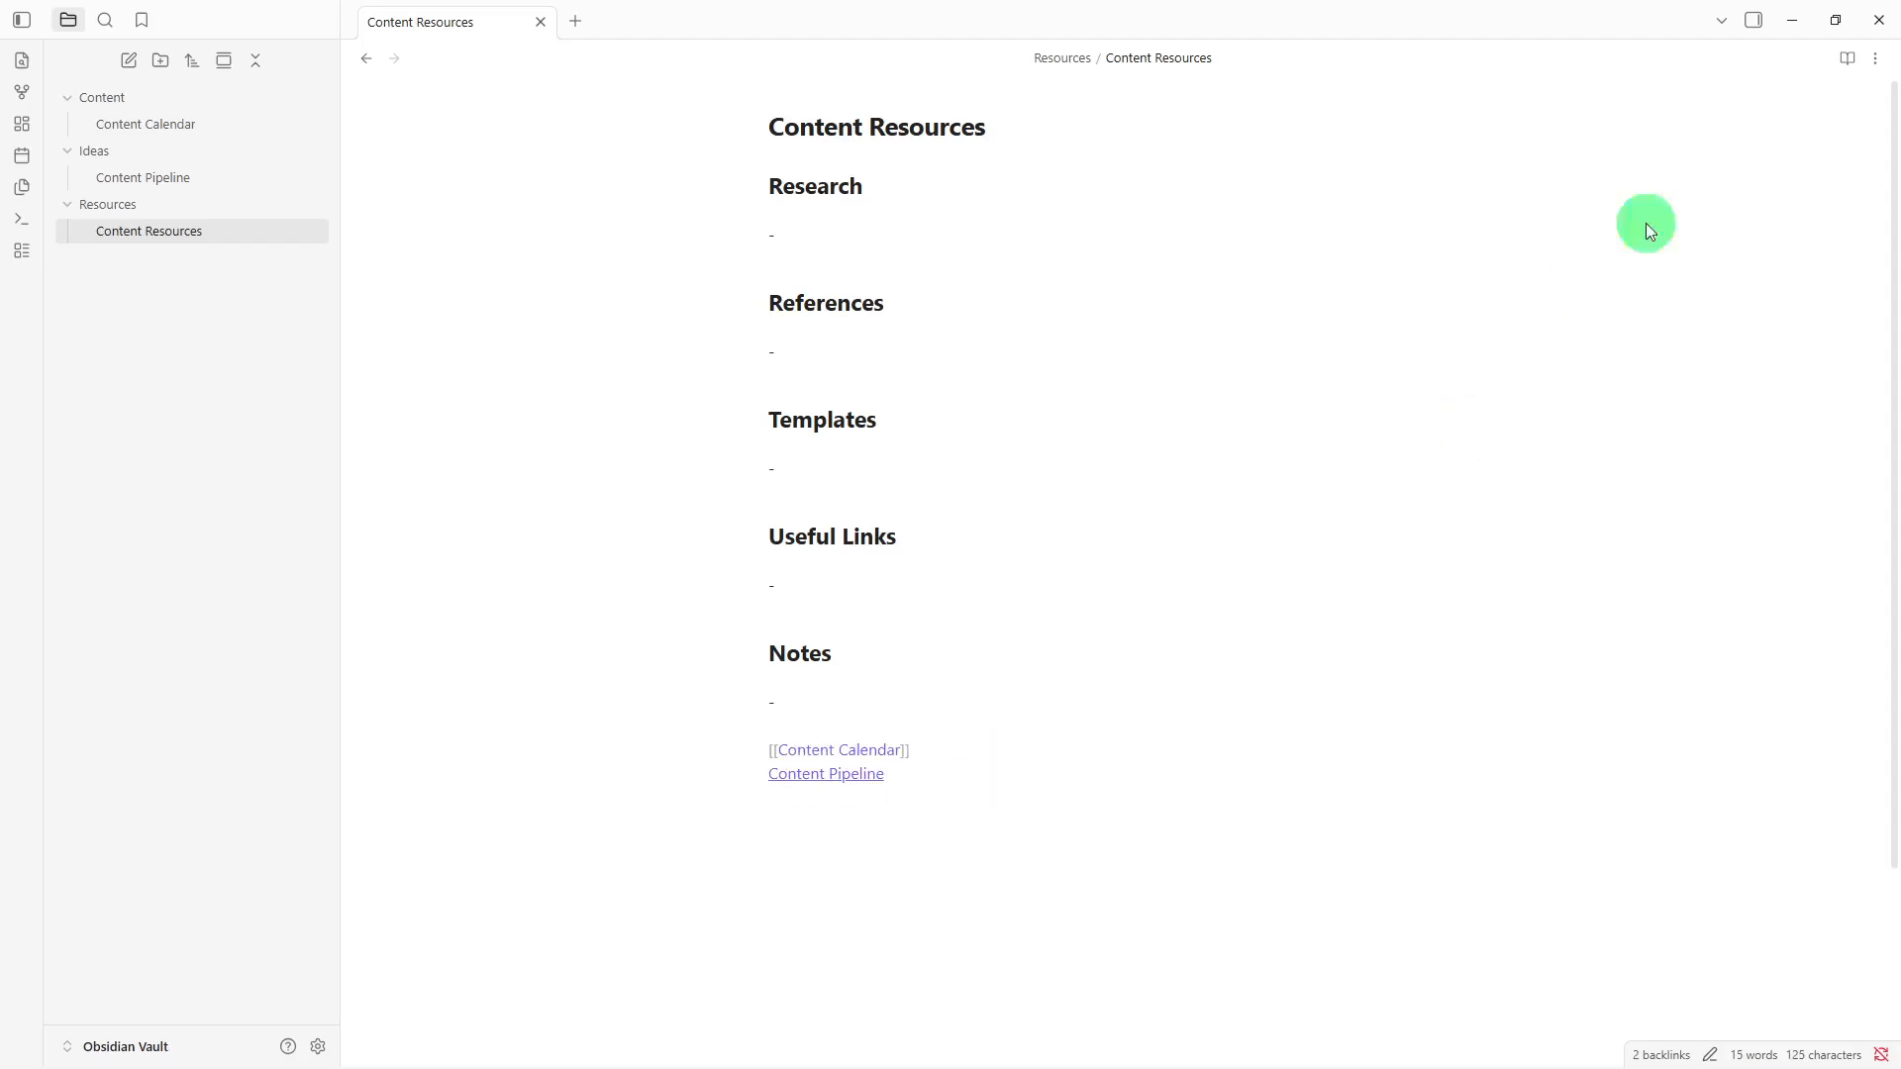
Step: Add a tags file property with the value resources to the Content Resources note
left_click(1888, 83)
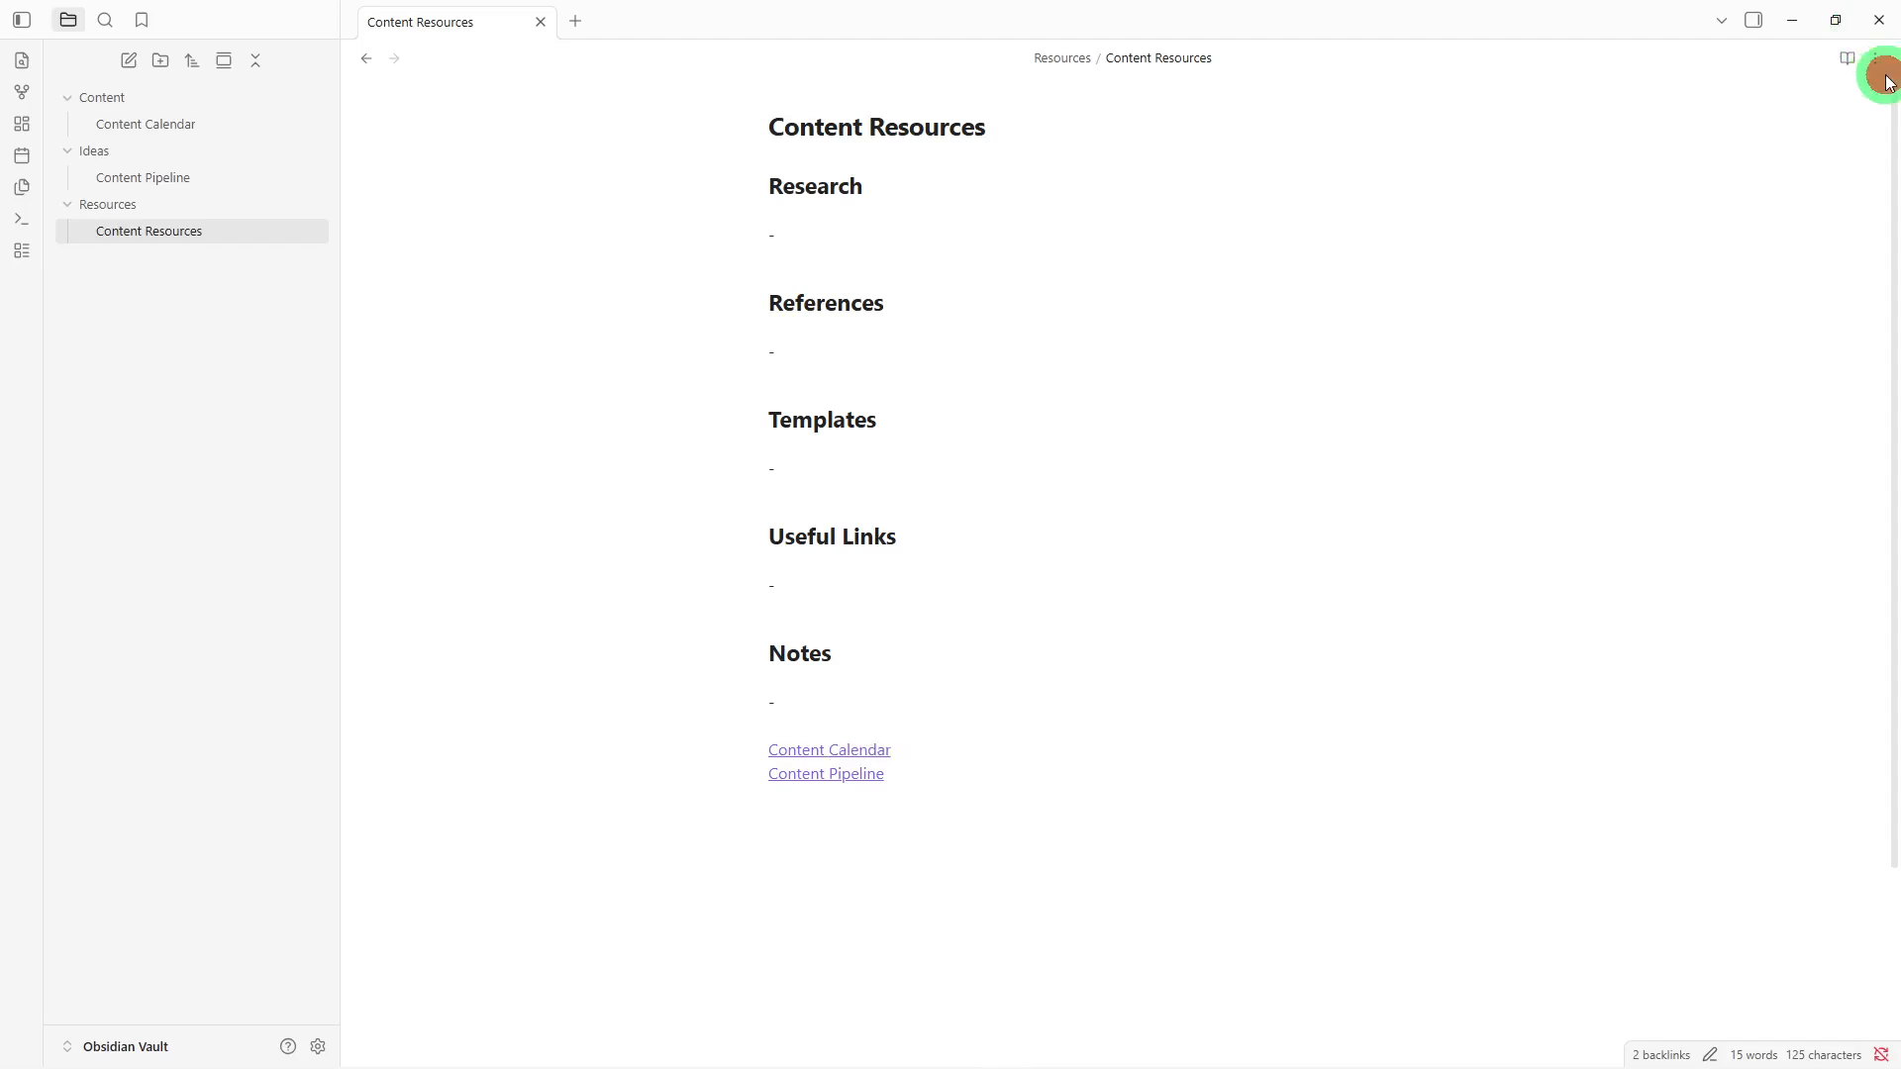
left_click(1878, 58)
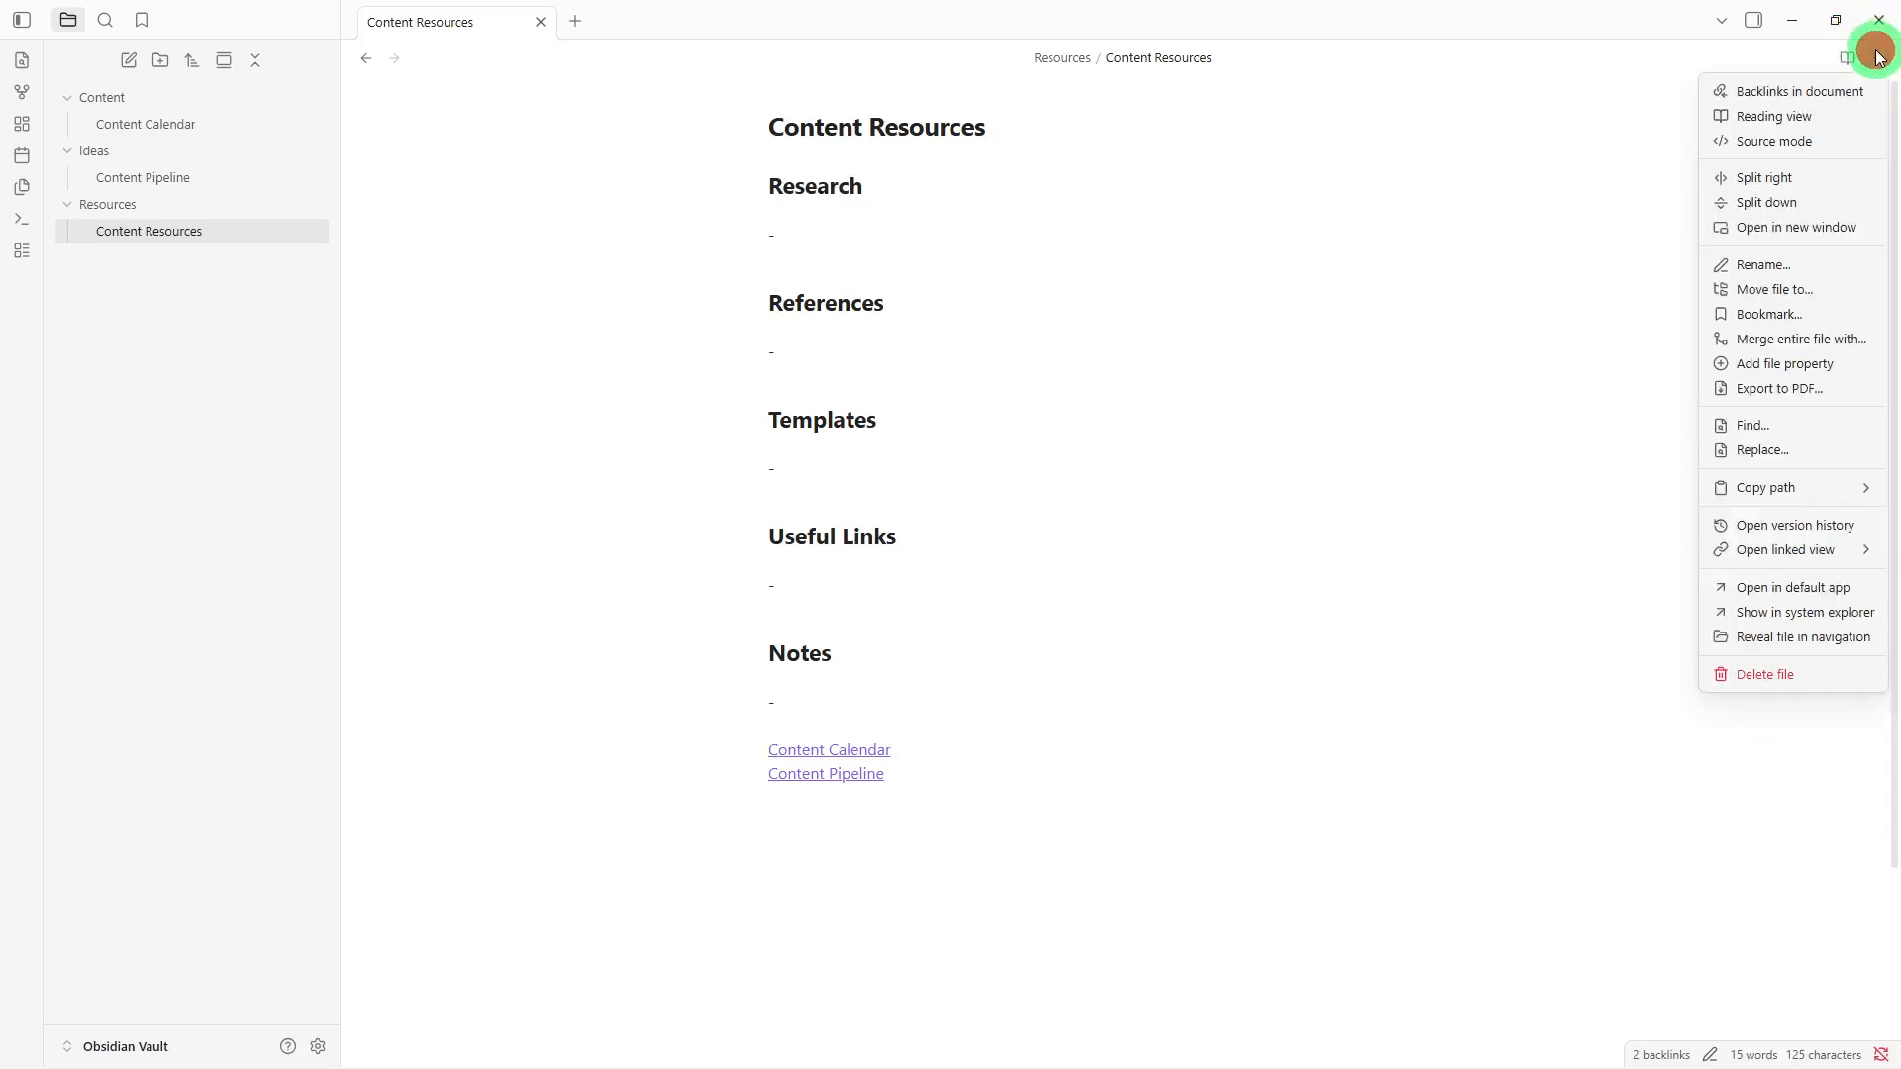
left_click(1772, 366)
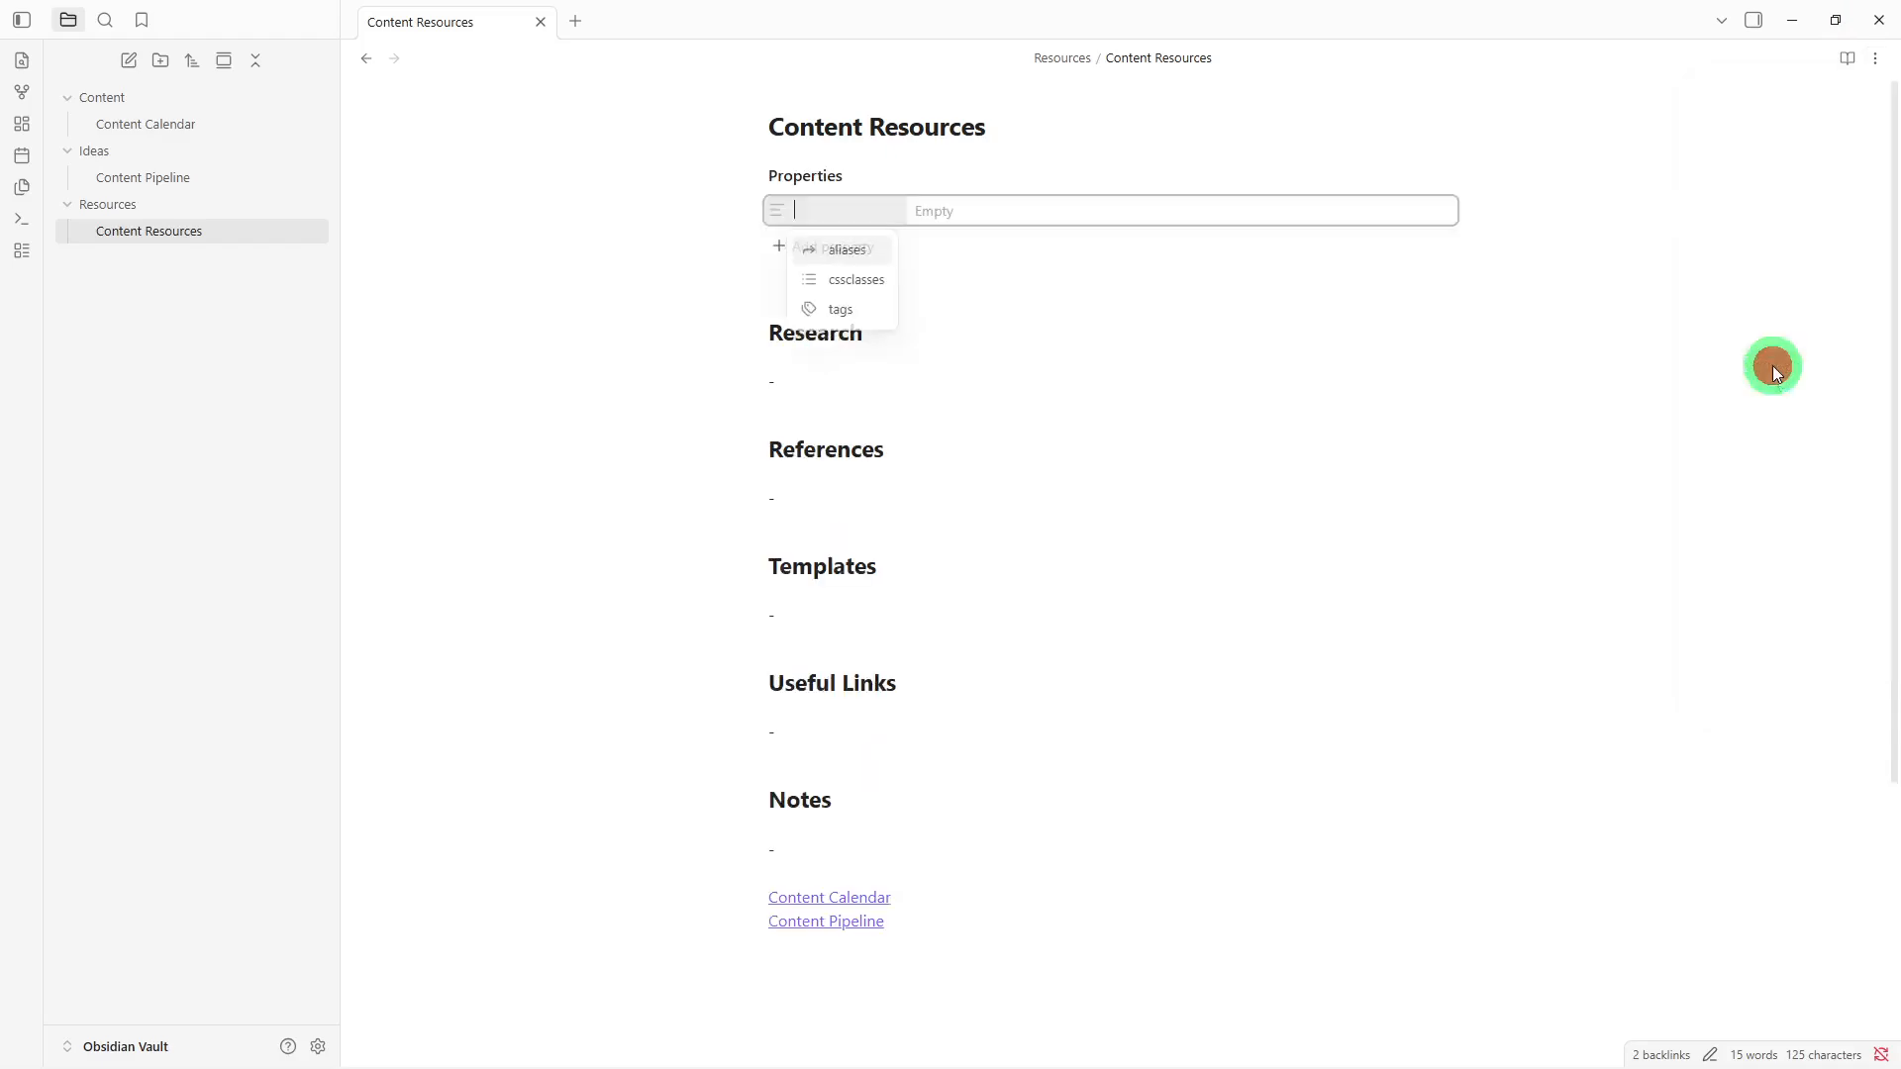
left_click(879, 303)
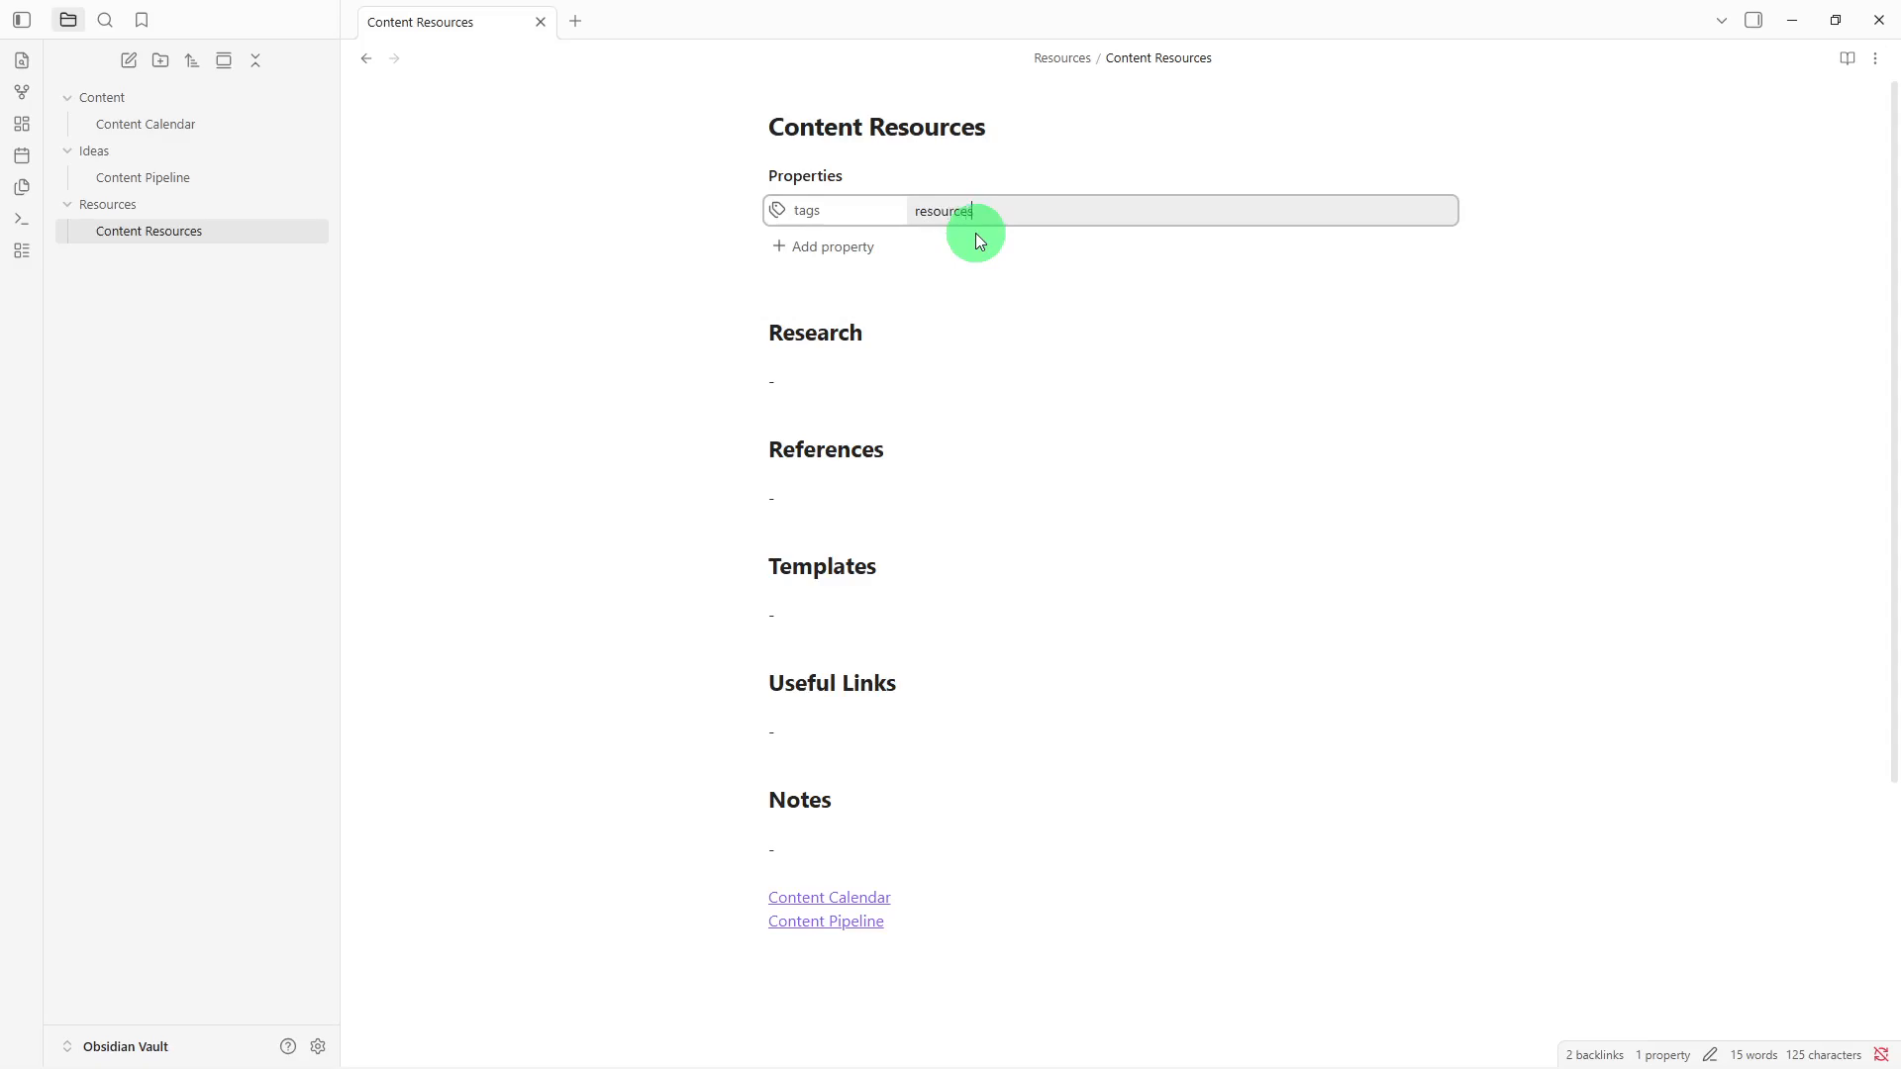
left_click(925, 280)
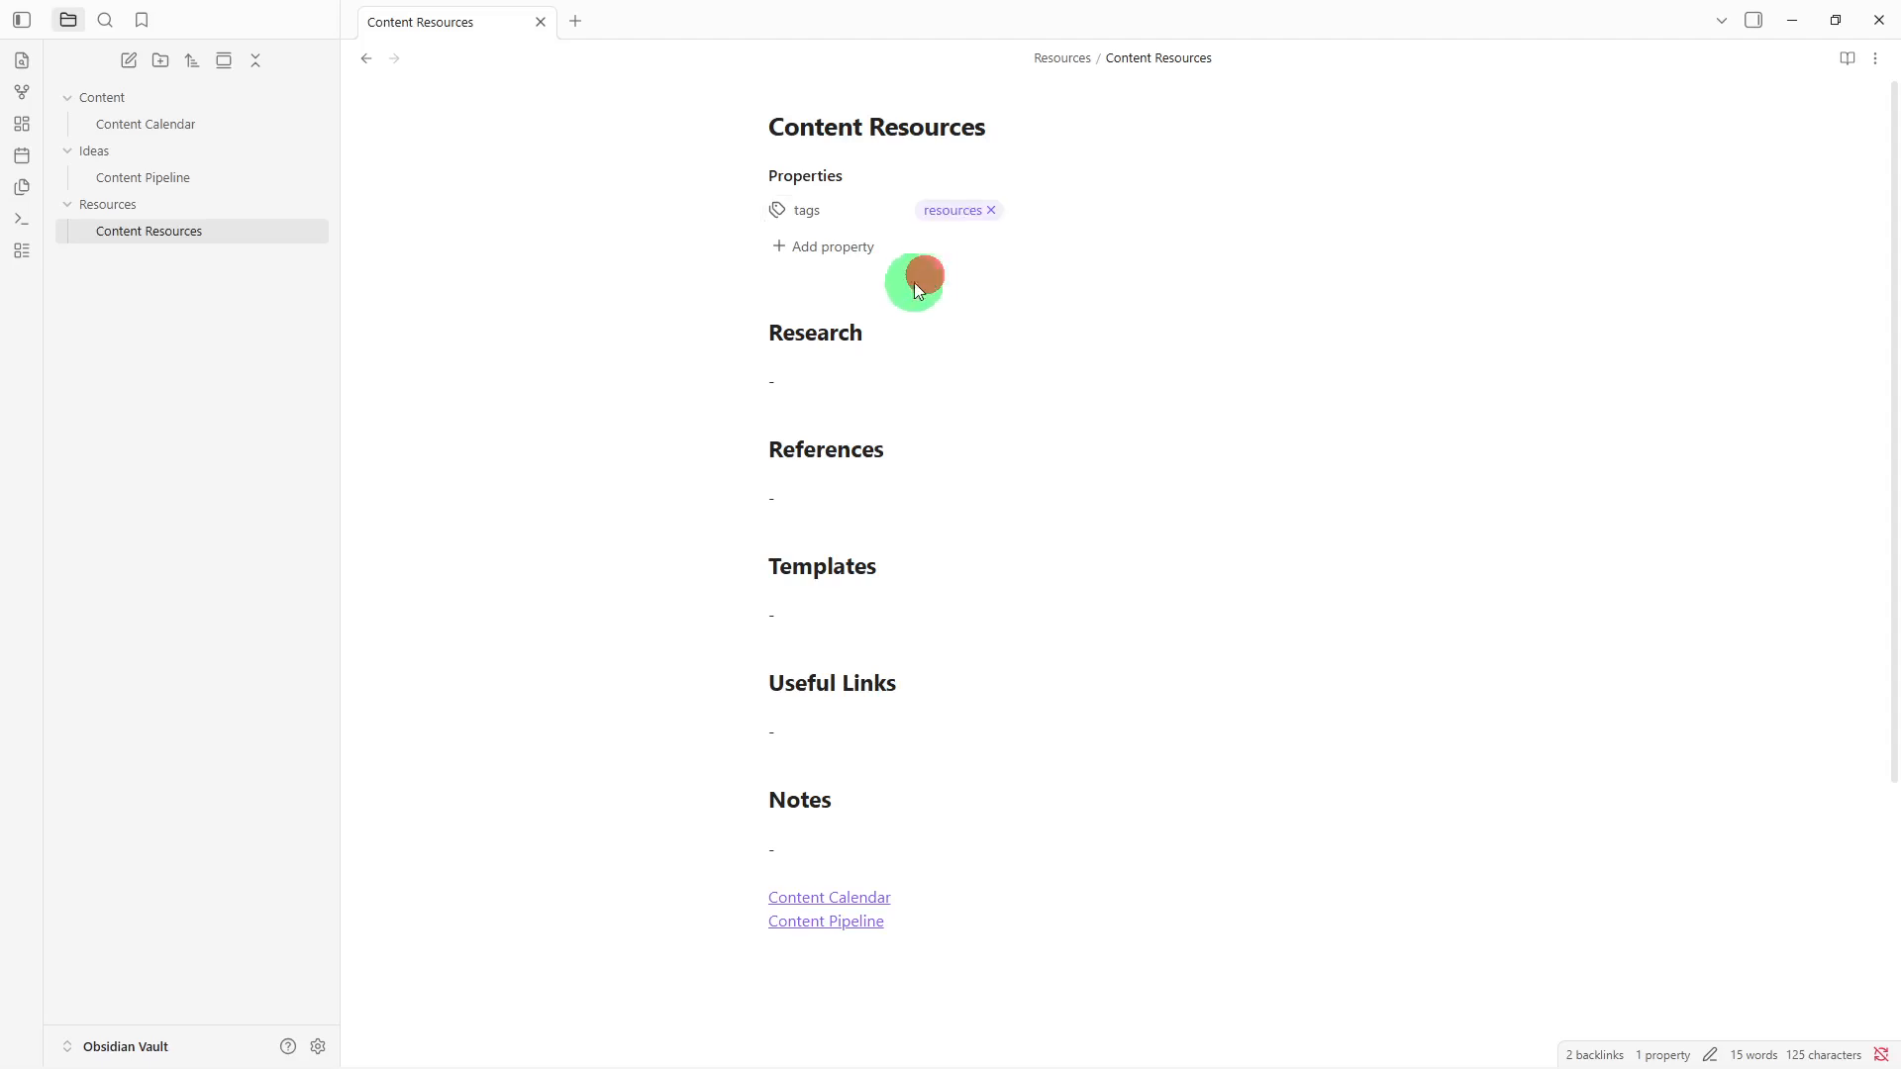
left_click(787, 296)
Step: Add the inline tag #resources below the Content Pipeline link, leaving one blank line between them
left_click(932, 941)
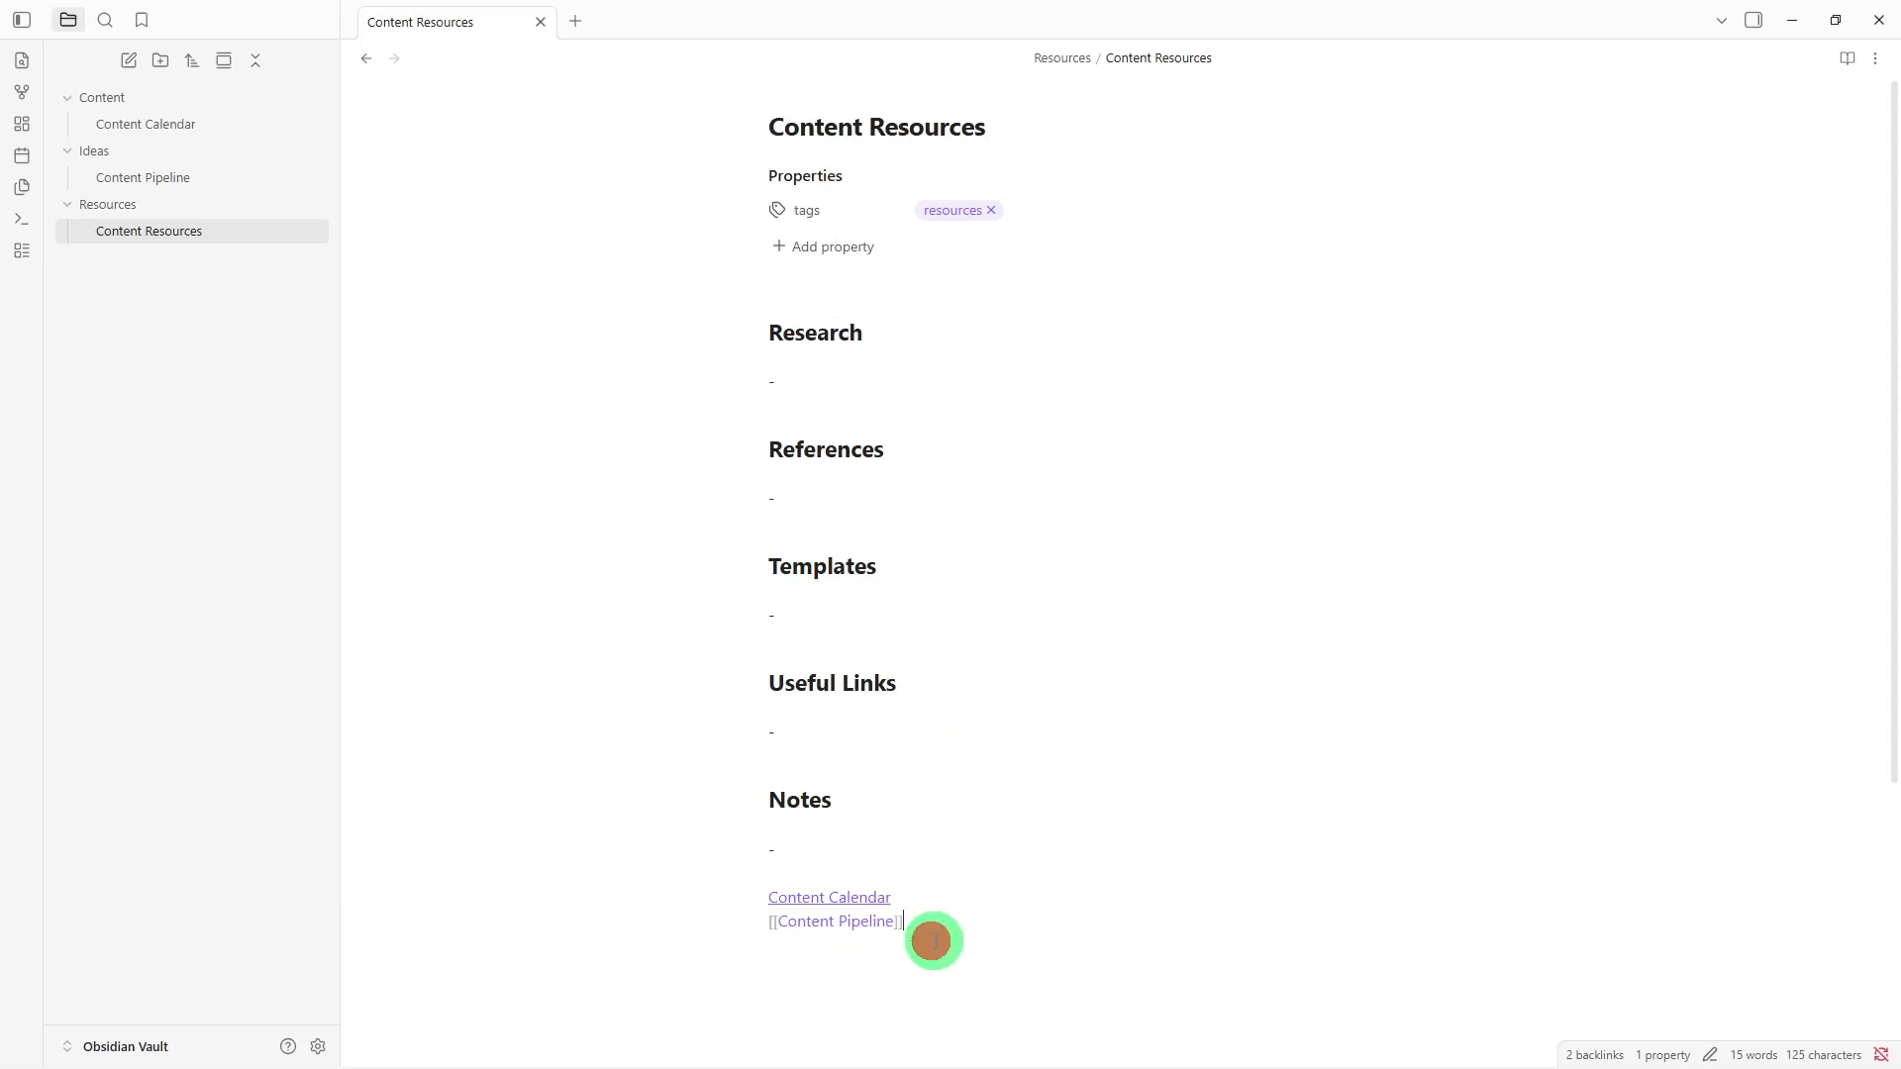
key("Return")
key("Return")
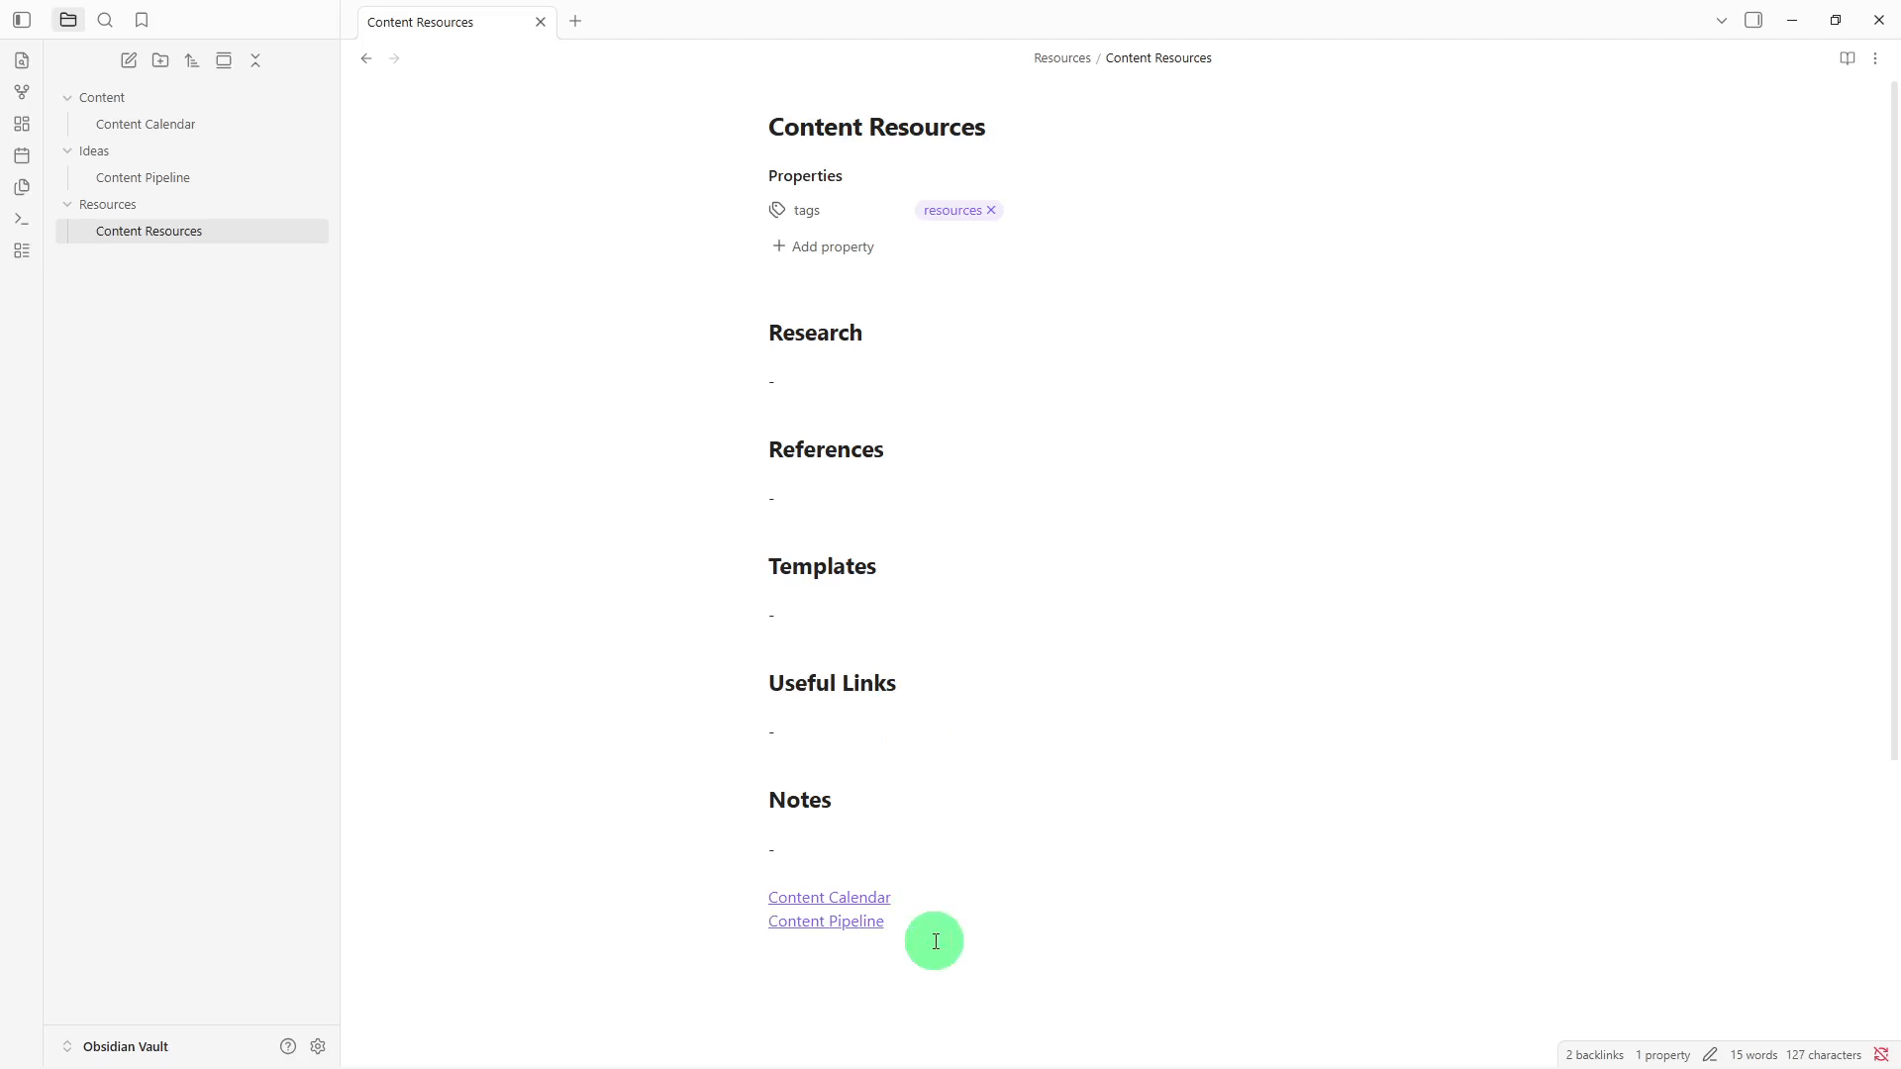
type("#")
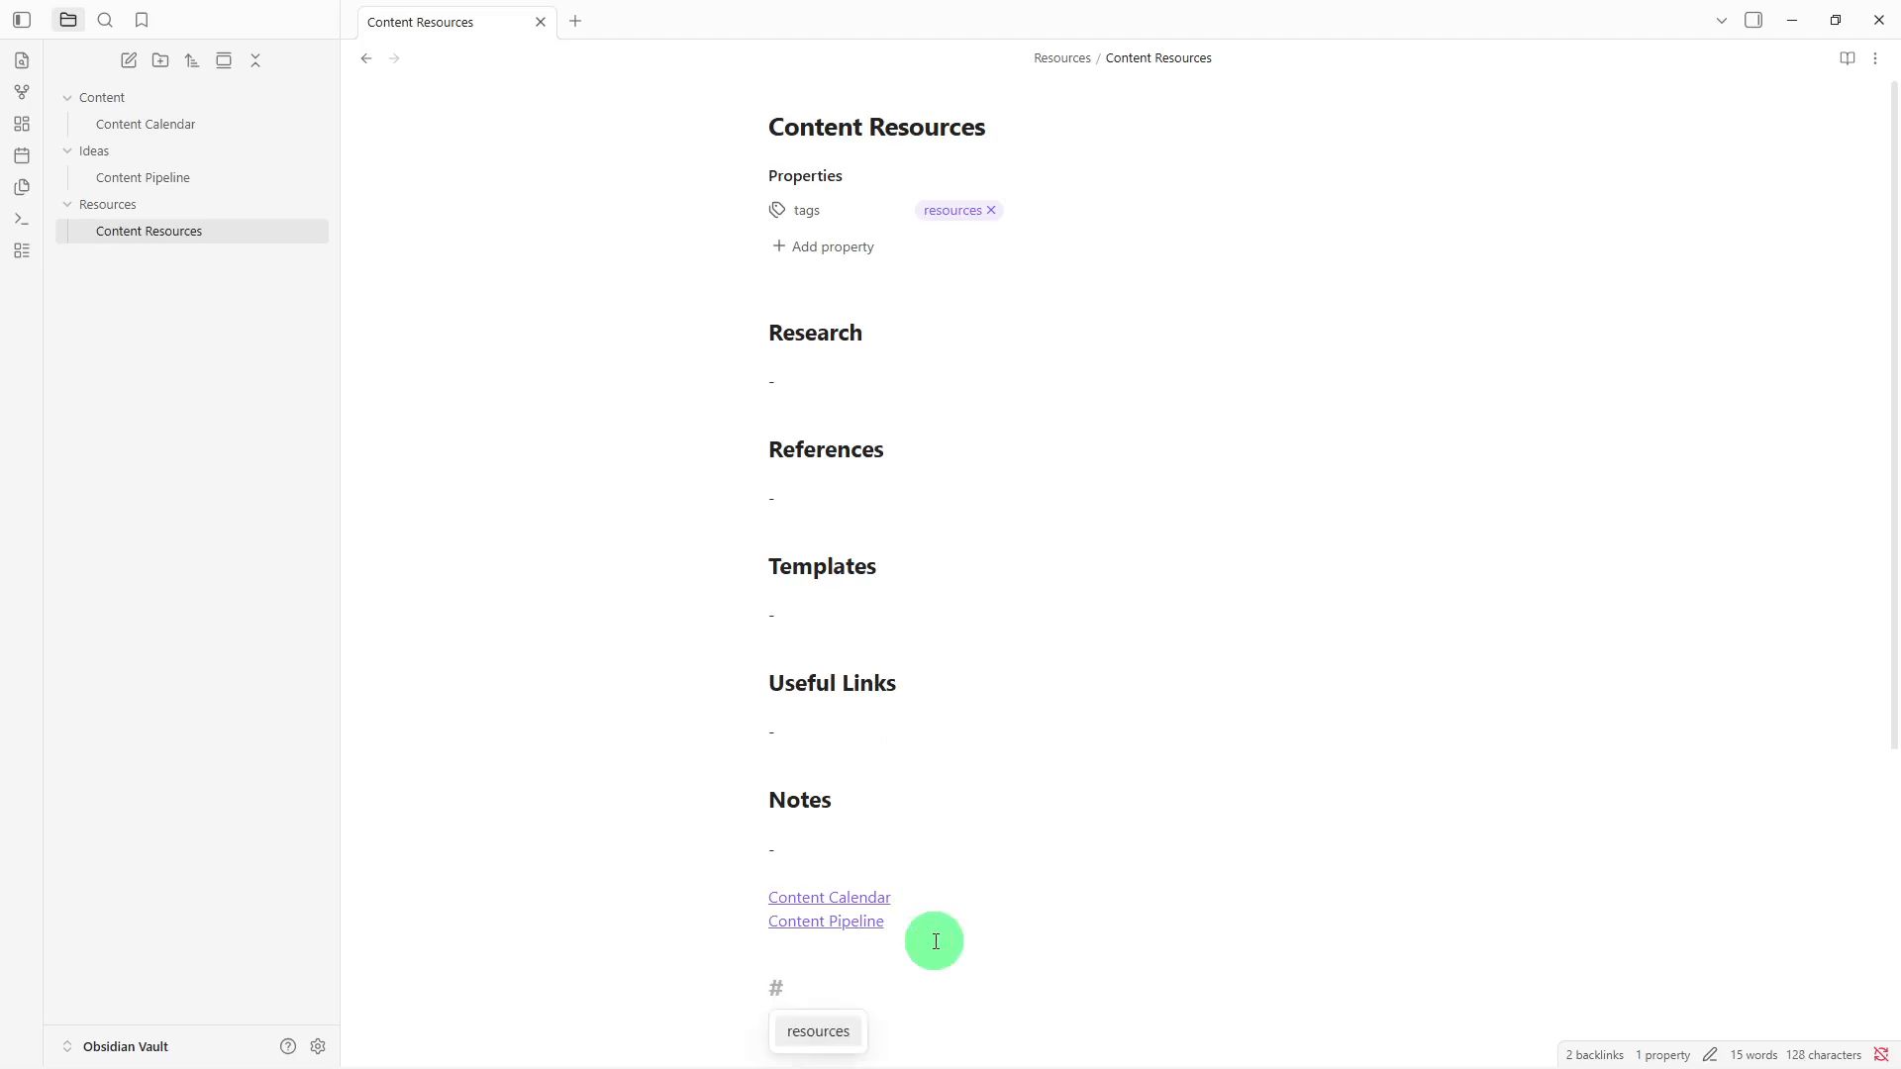
key("Return")
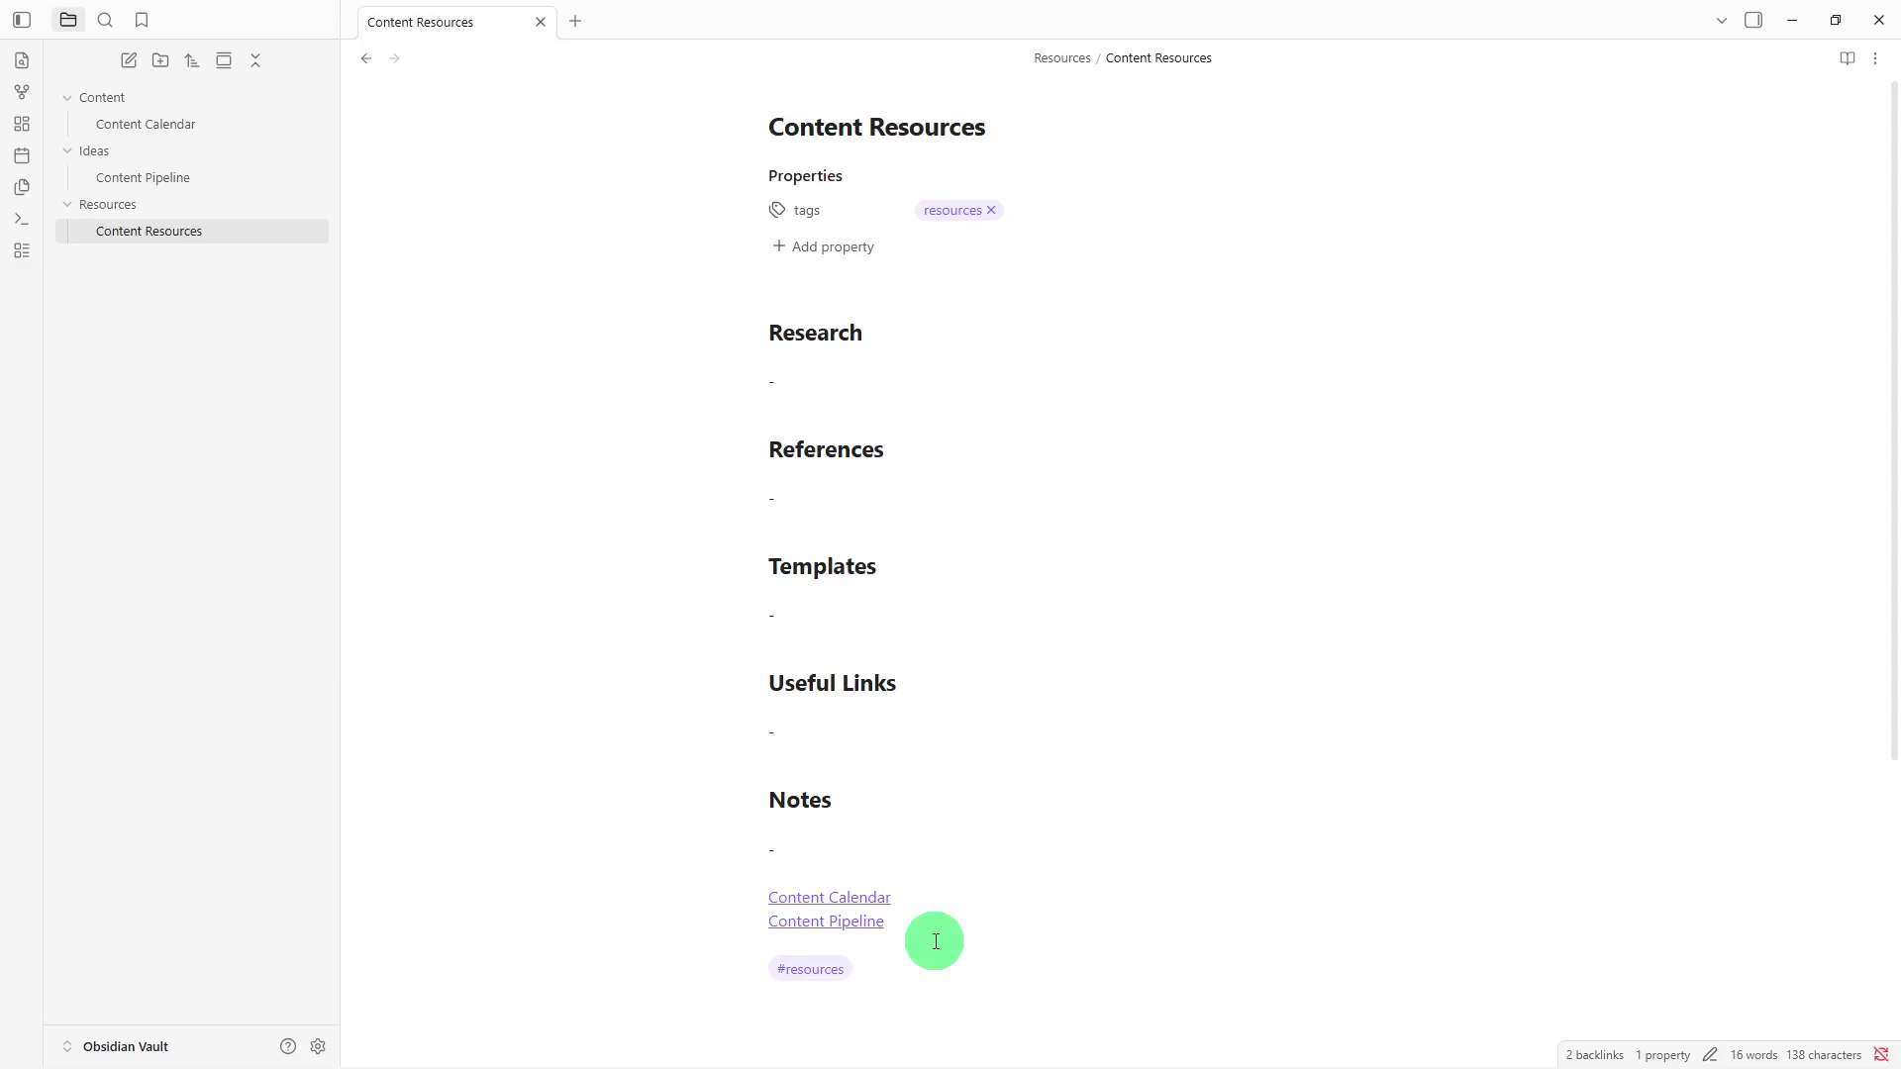
Step: Add the inline tag #research beside the #resources tag on the same line
type("#")
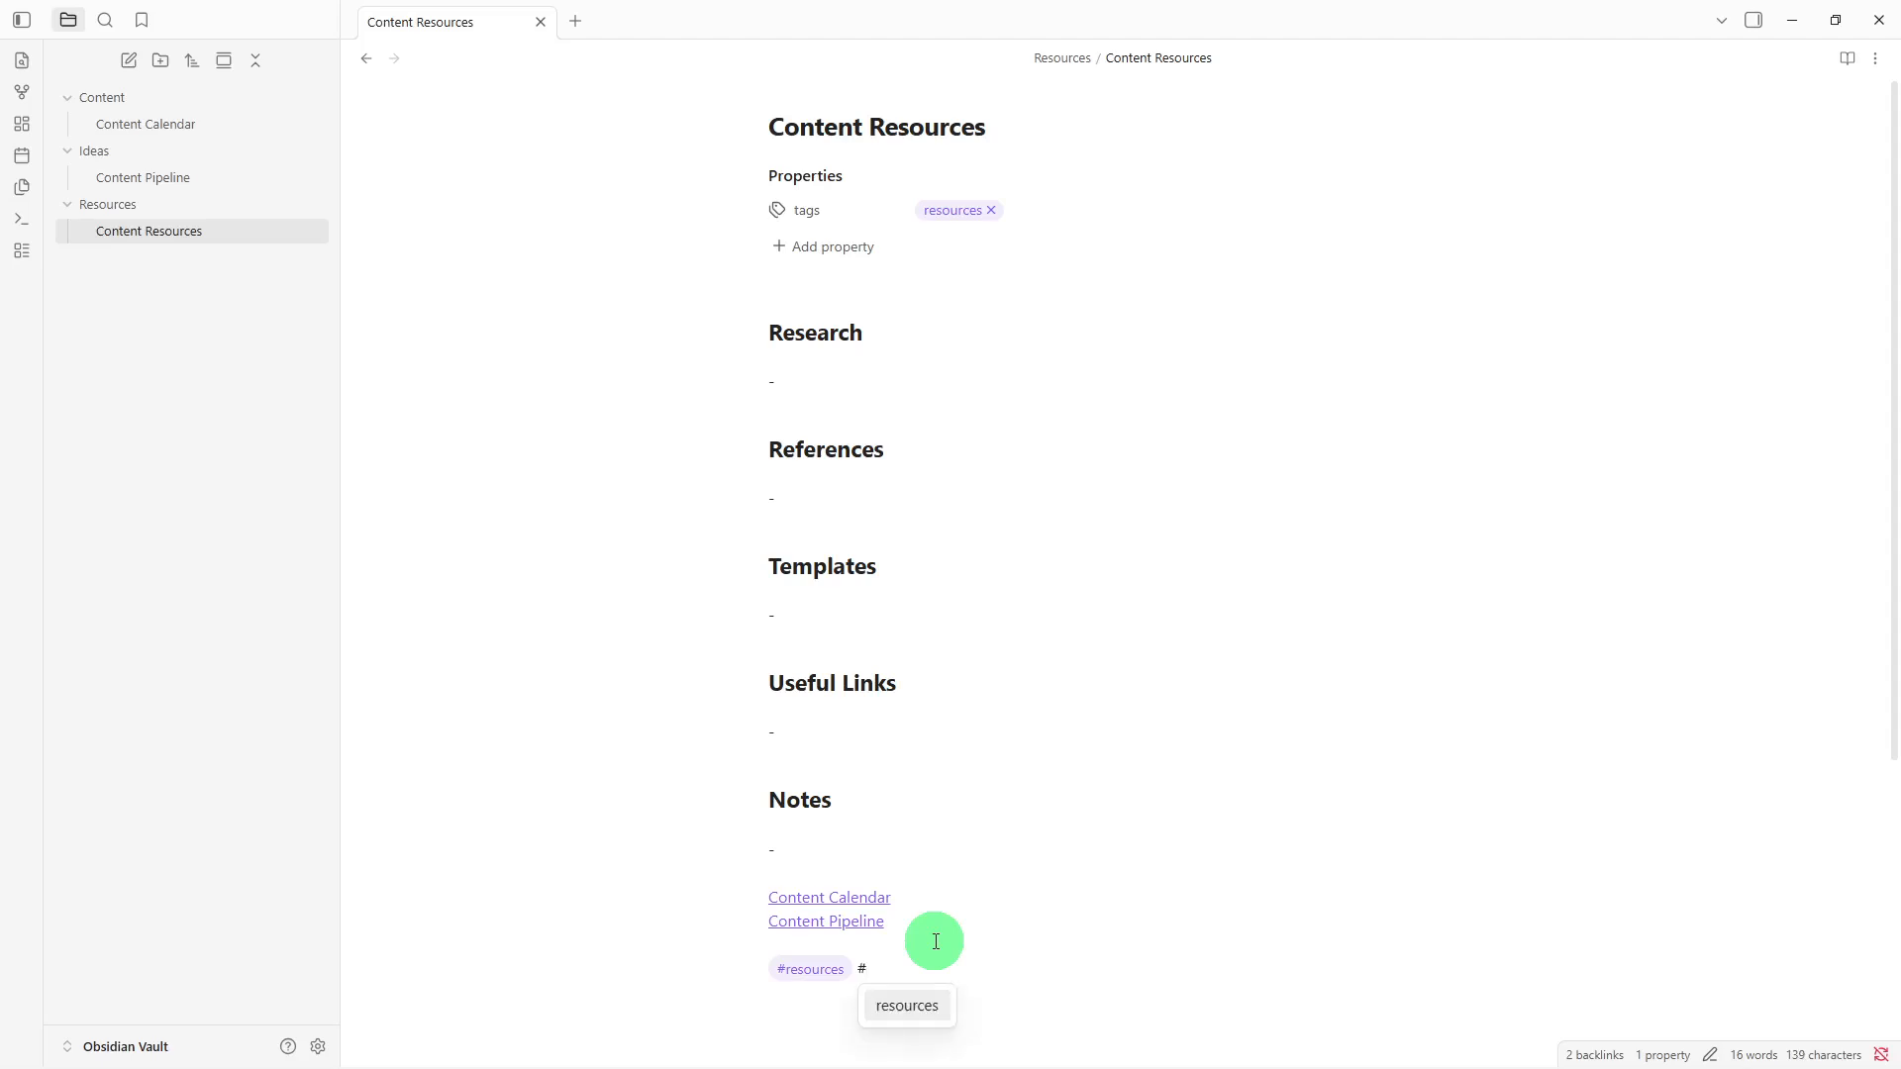
type("resea")
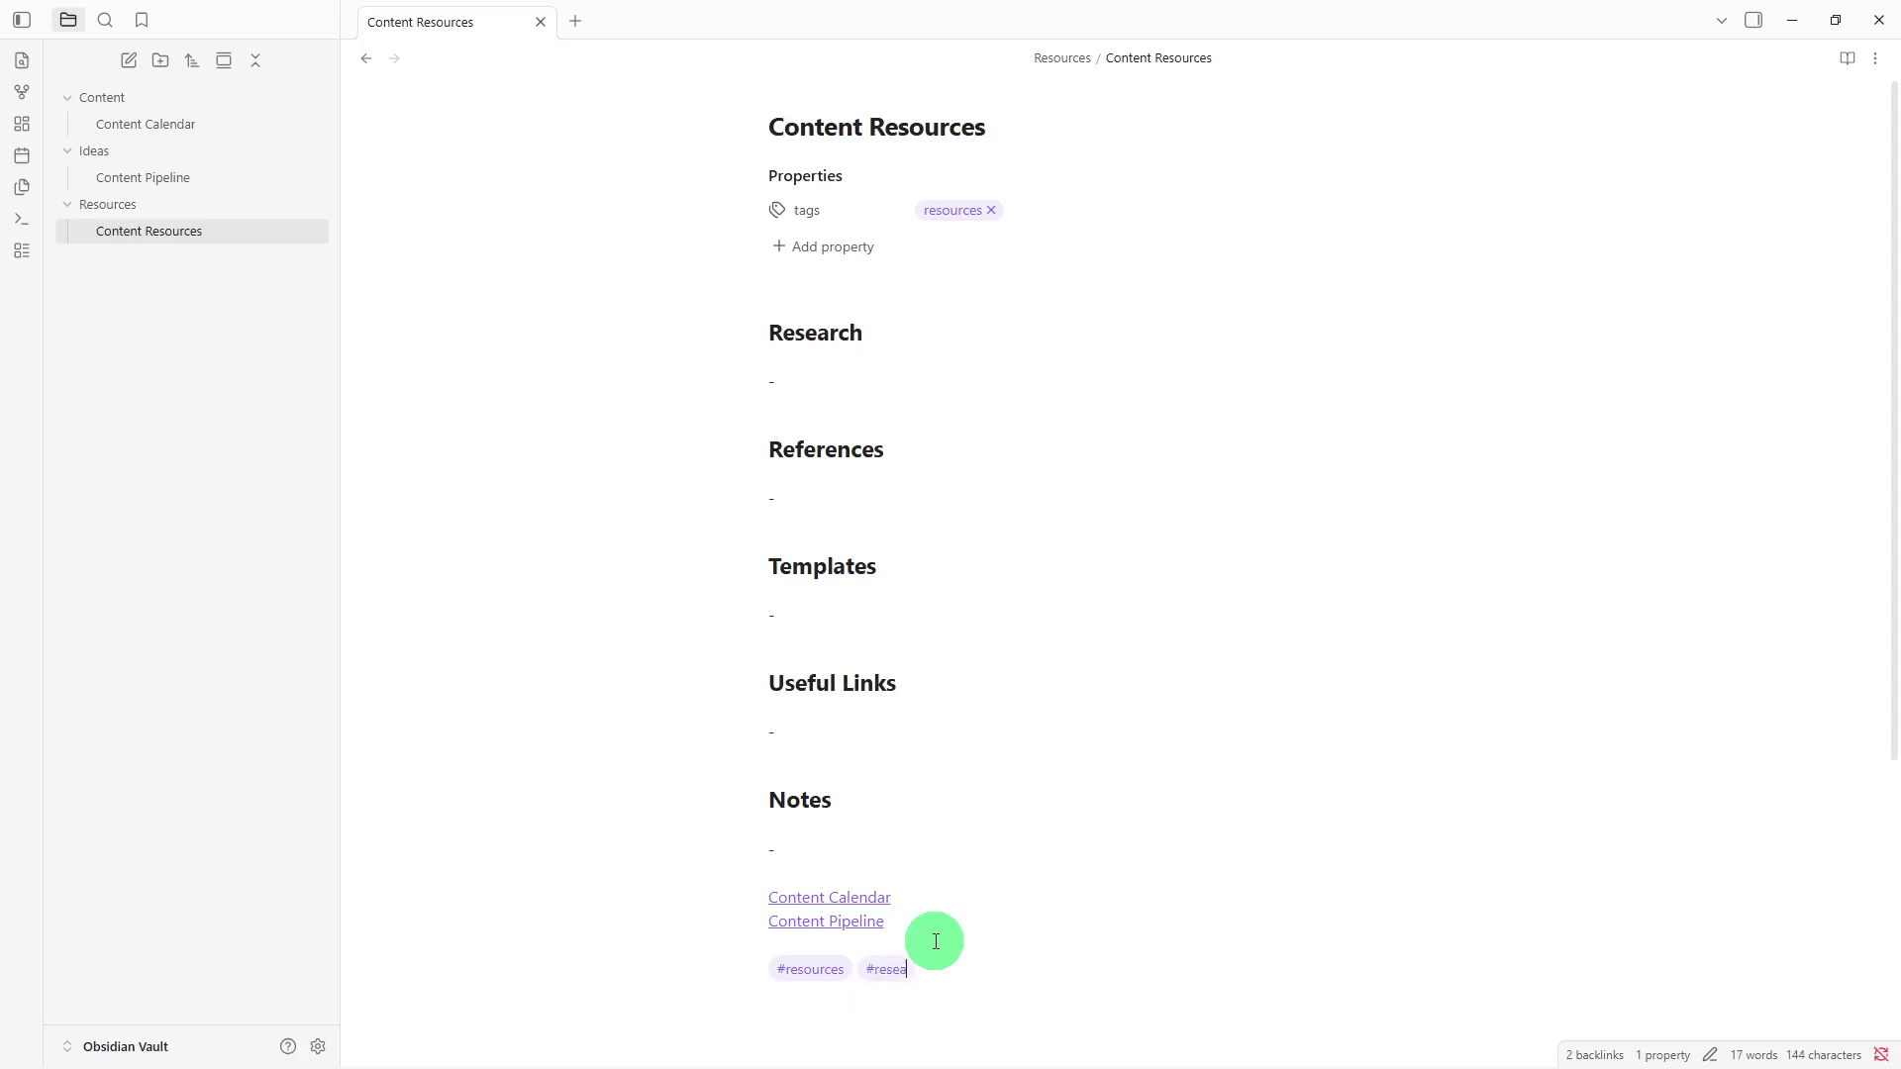
type("rch")
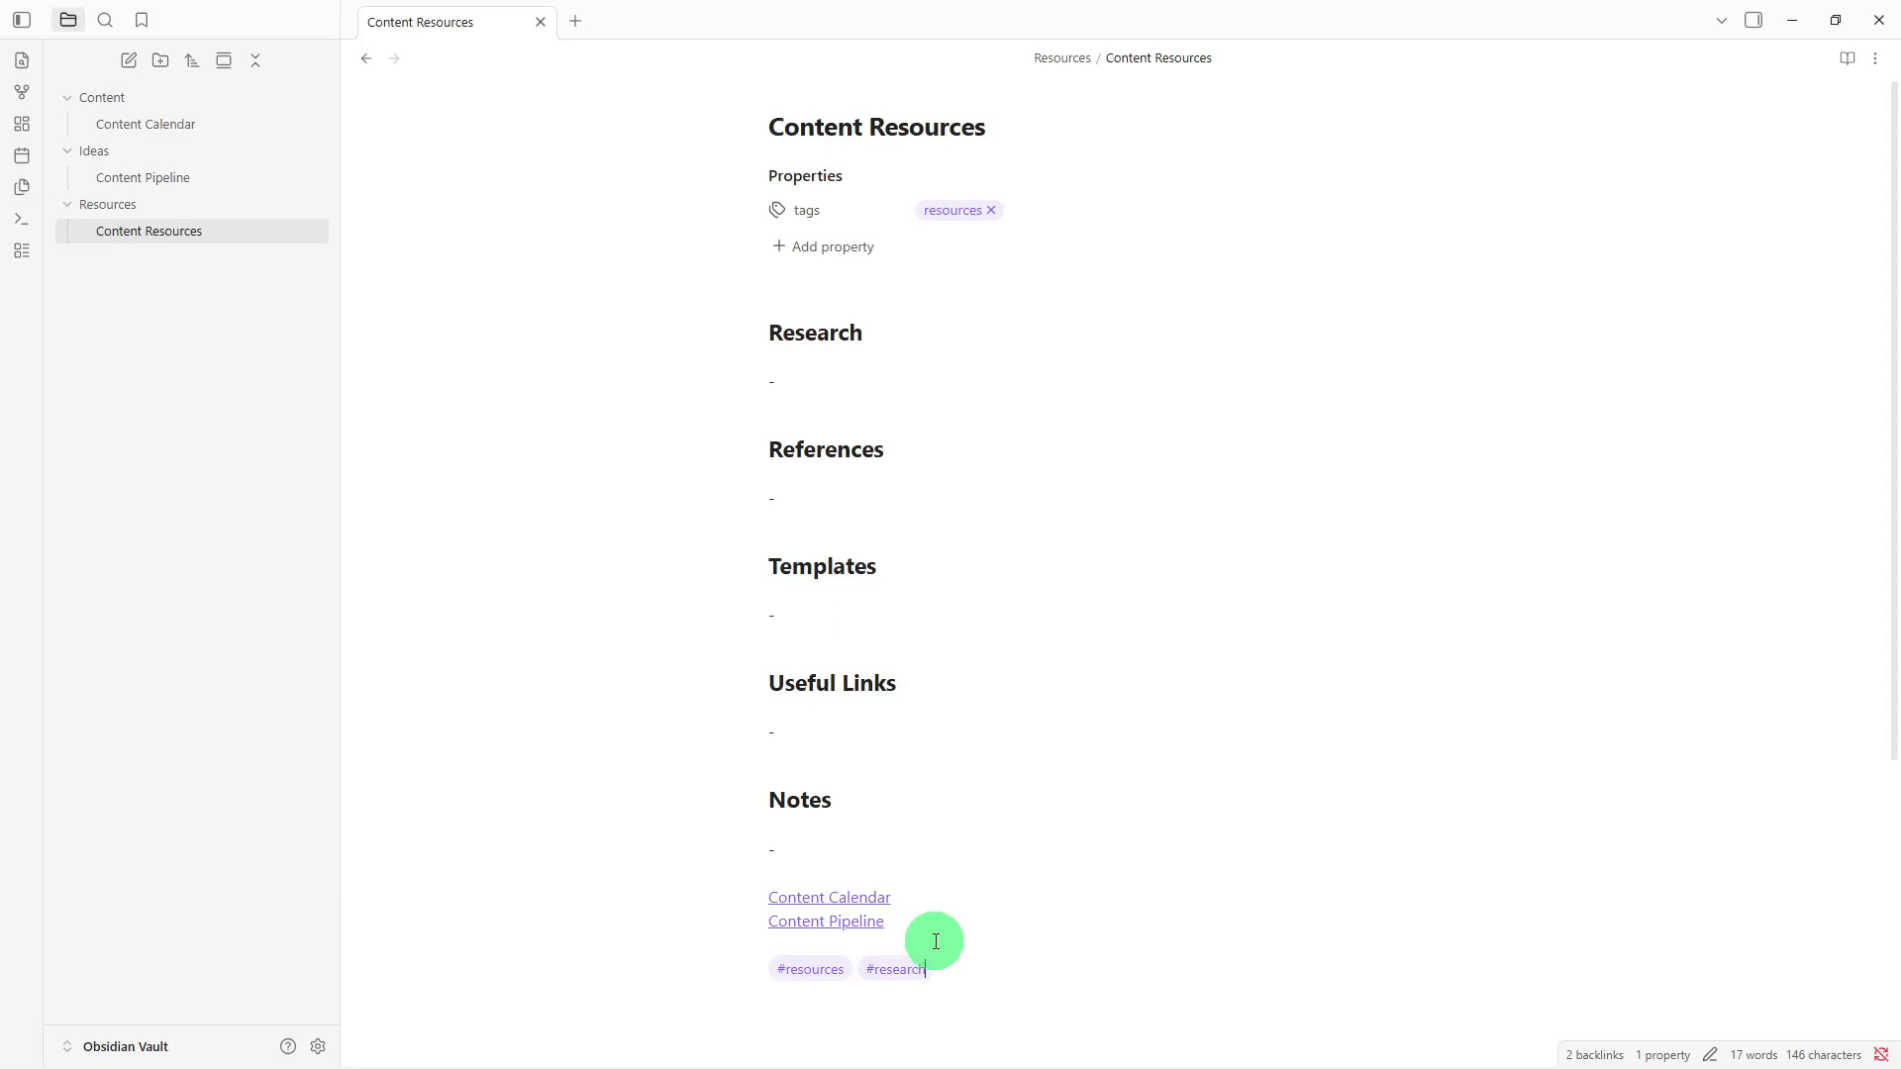